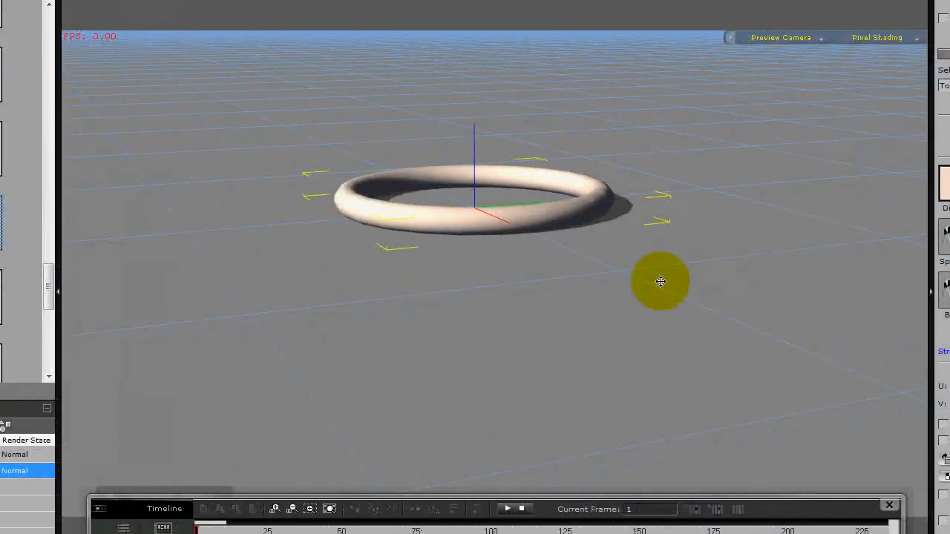
Set the pivot of the torus prop Toru_001 to Middle Center.
right_click_drag(602, 342, 452, 260)
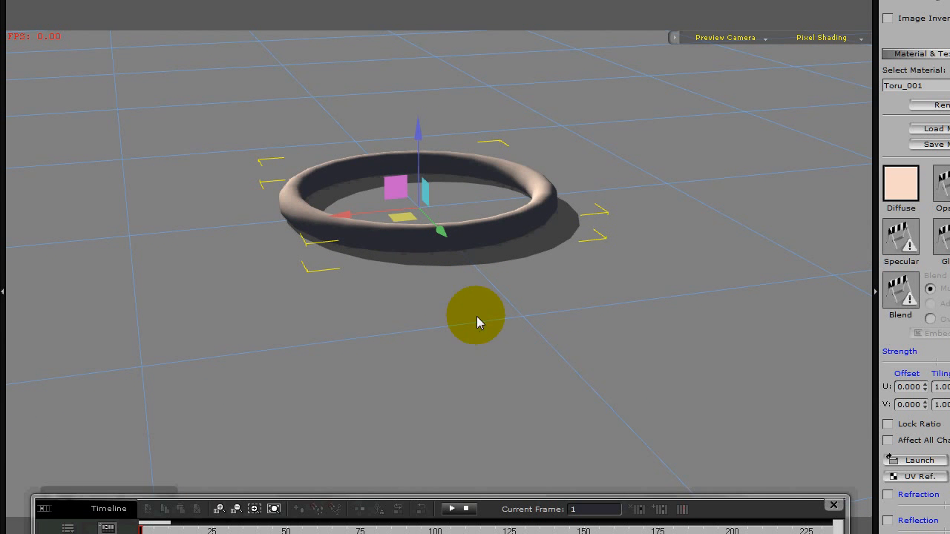
right_click_drag(477, 329, 425, 211)
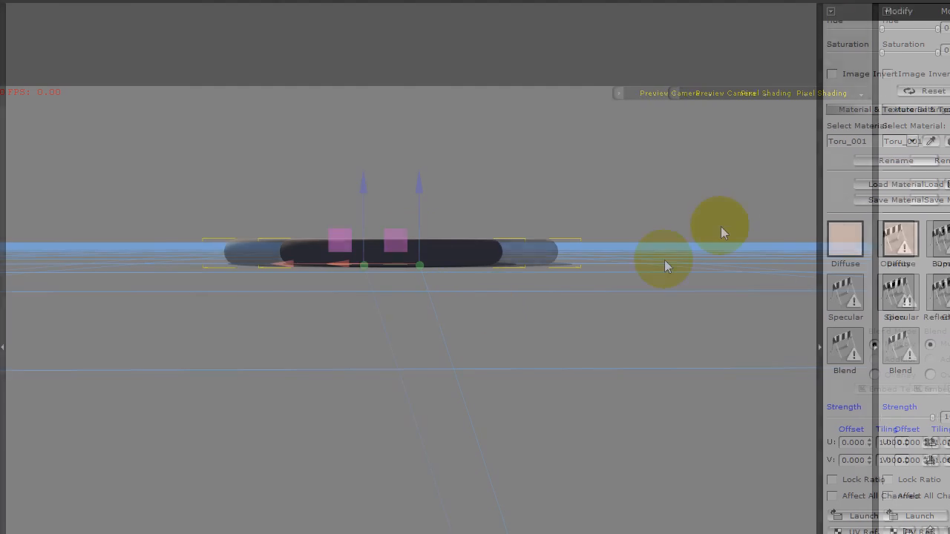
left_click_drag(896, 179, 898, 533)
left_click_drag(839, 144, 823, 462)
left_click_drag(829, 134, 833, 235)
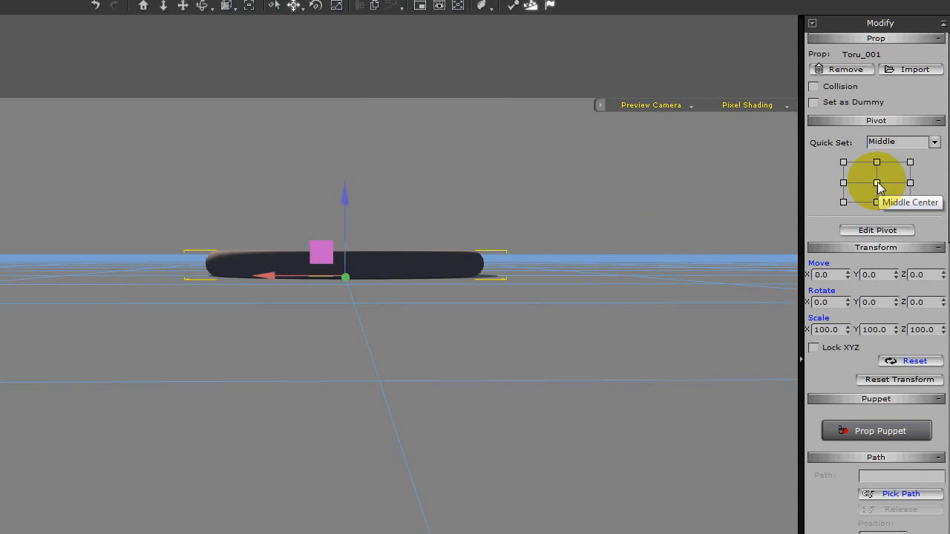
left_click(876, 183)
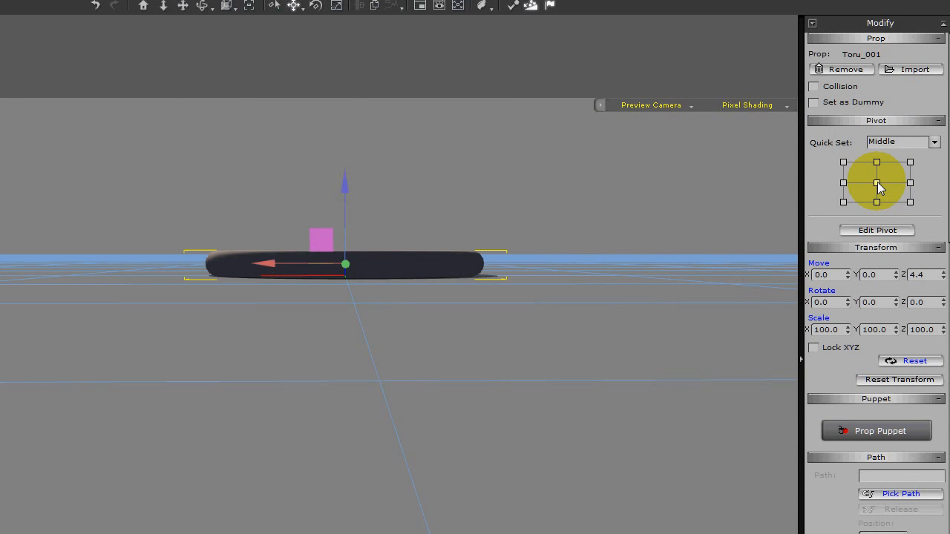
Set the torus's Z position to 0.
double_click(926, 275)
type("0")
key("Return")
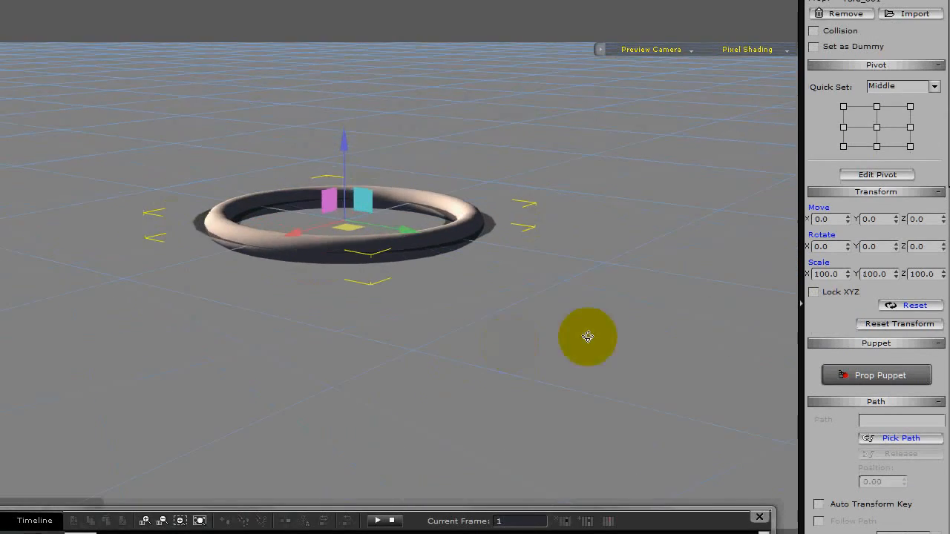
Clear the diffuse texture from the torus's material.
right_click_drag(588, 337, 412, 303)
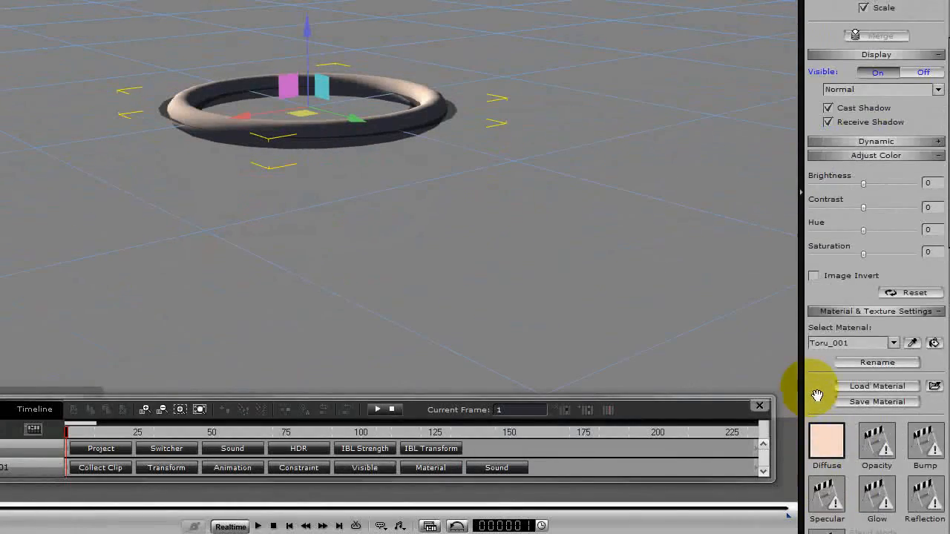
left_click_drag(816, 444, 794, 275)
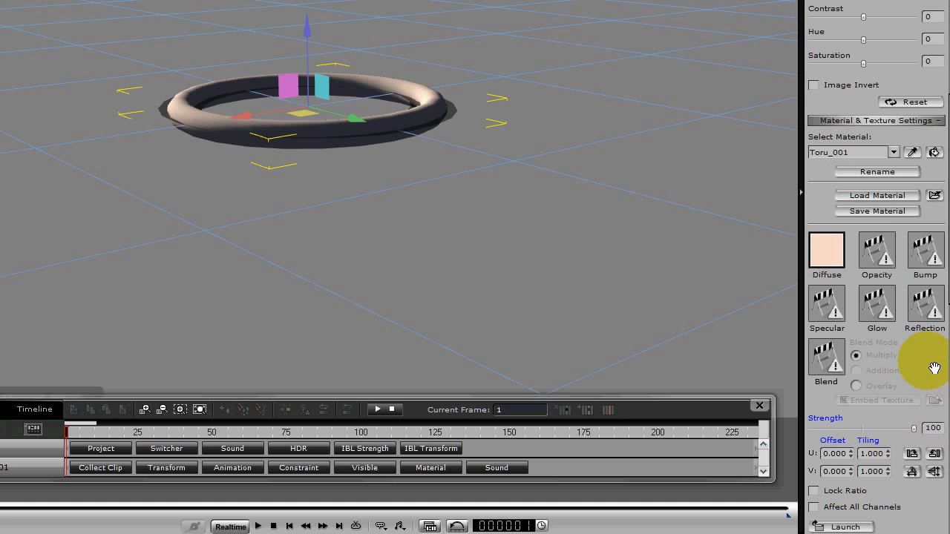
scroll(928, 371, "down", 3)
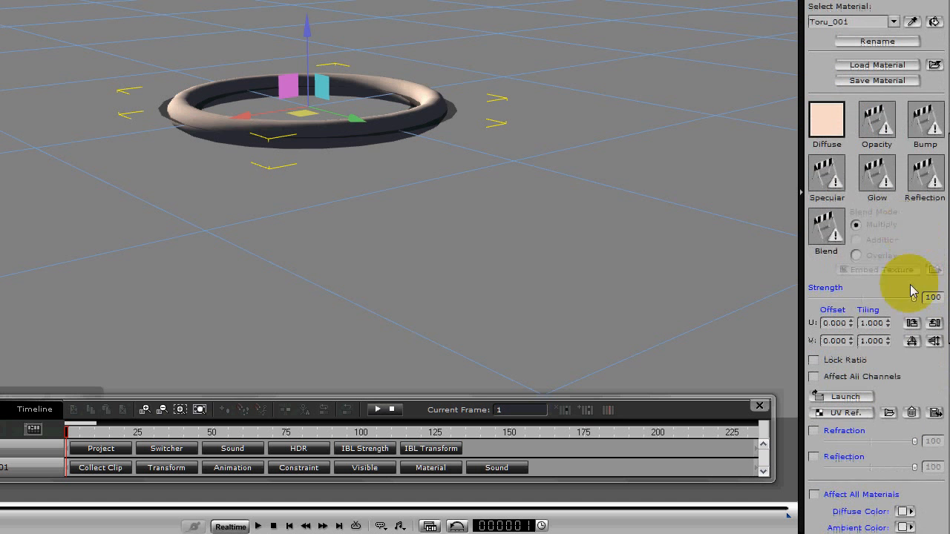
left_click(912, 413)
Key the torus at frame 25 with its Y rotation set to 90.
middle_click_drag(390, 187, 473, 222)
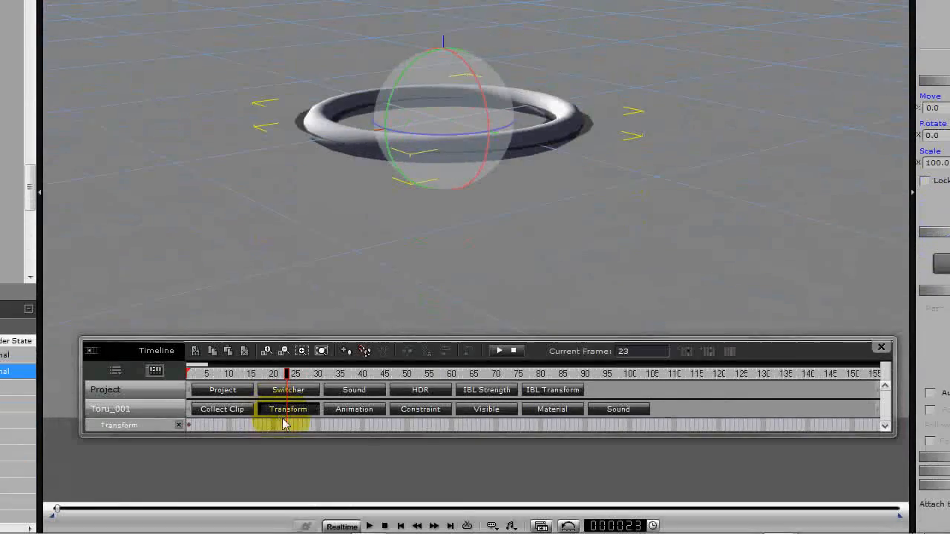
left_click(294, 424)
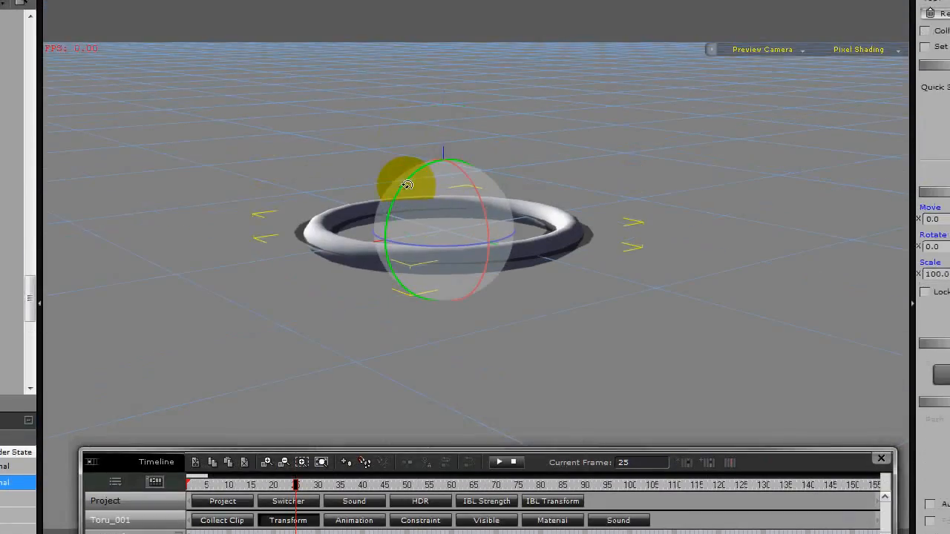
left_click_drag(409, 130, 395, 150)
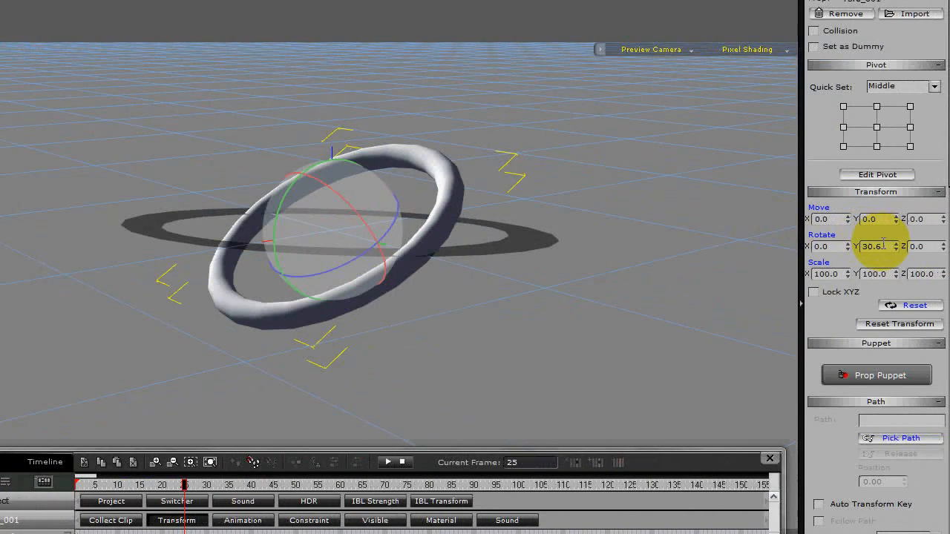
left_click_drag(881, 247, 847, 254)
type("90")
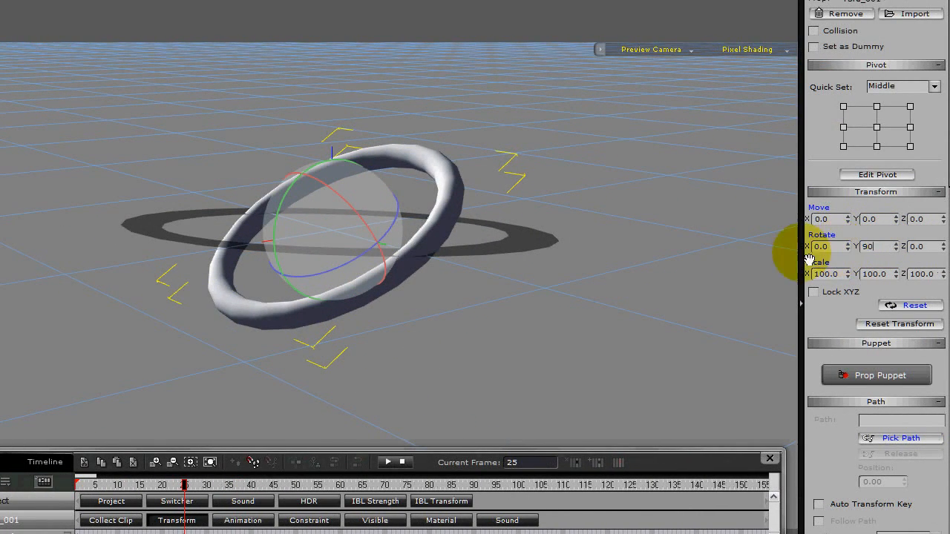
key("Return")
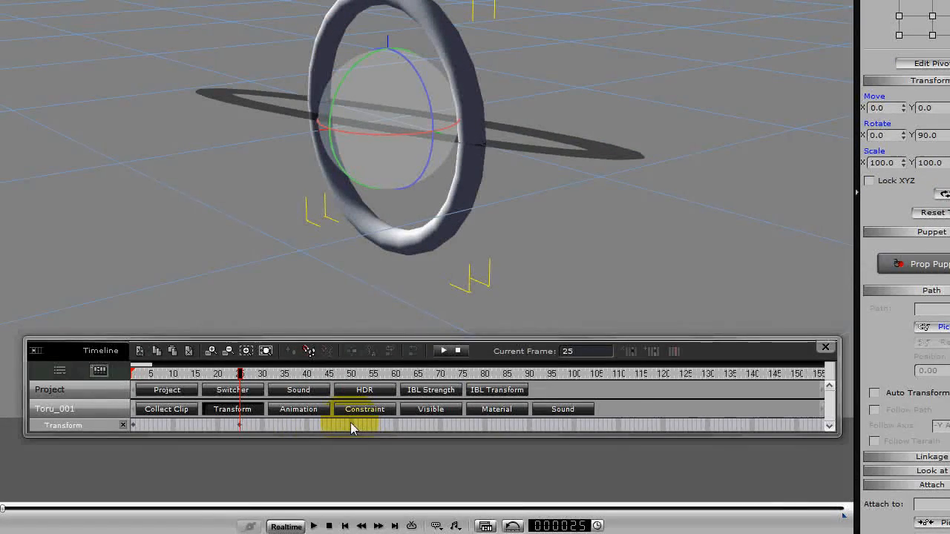
Key the torus at frame 50 with its Y rotation set to 180.
left_click(351, 423)
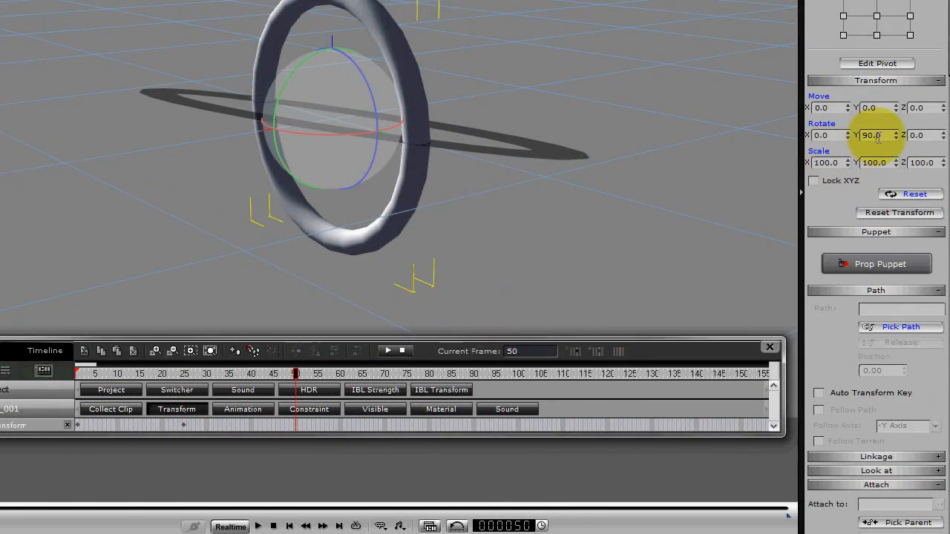
double_click(871, 135)
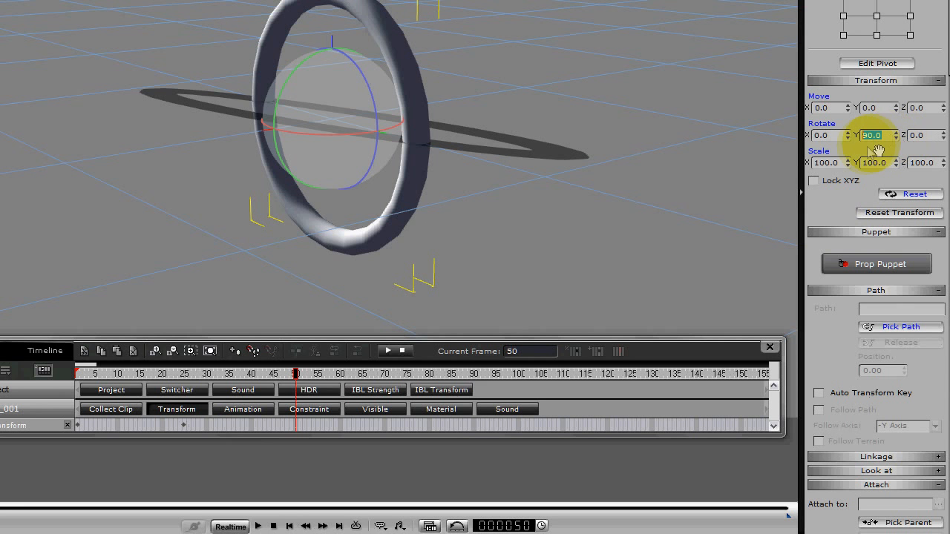
type("180")
key("Return")
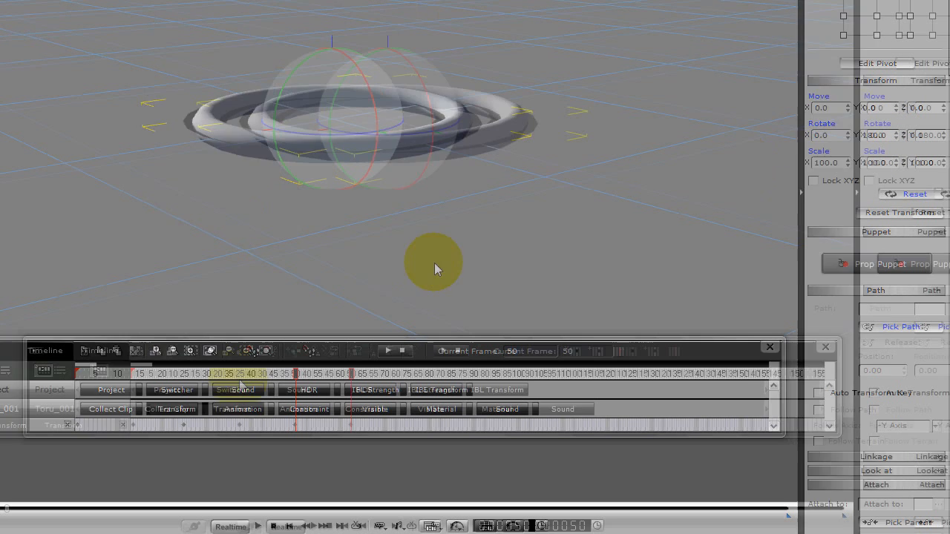
Key the torus at frame 75 with its Y rotation set to 270.
left_click(464, 423)
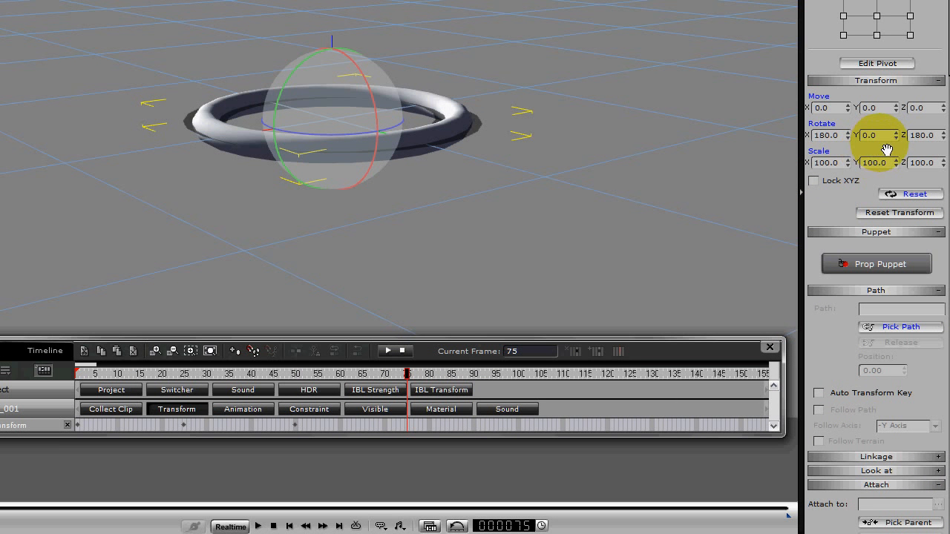
double_click(866, 135)
type("270")
key("Return")
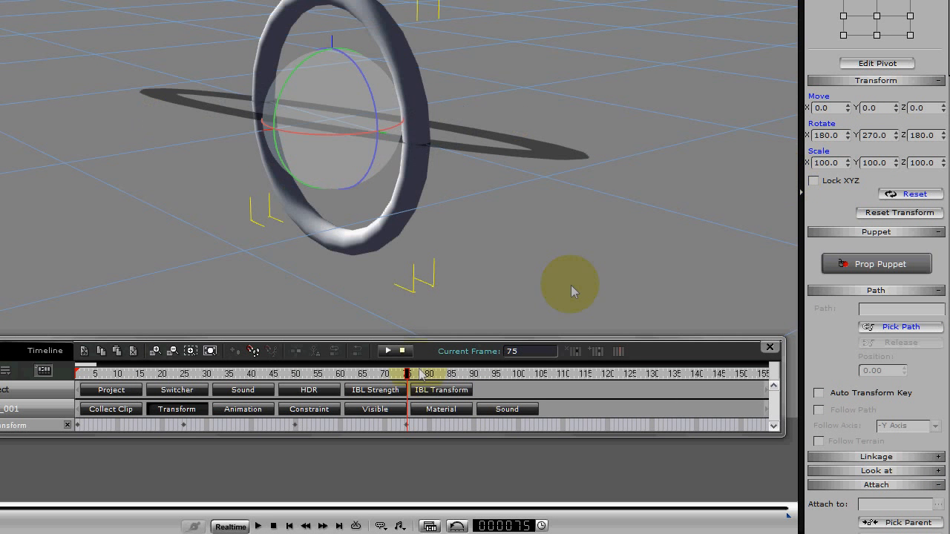
Key the torus at frame 100 with its Y rotation set to 0.
left_click(519, 424)
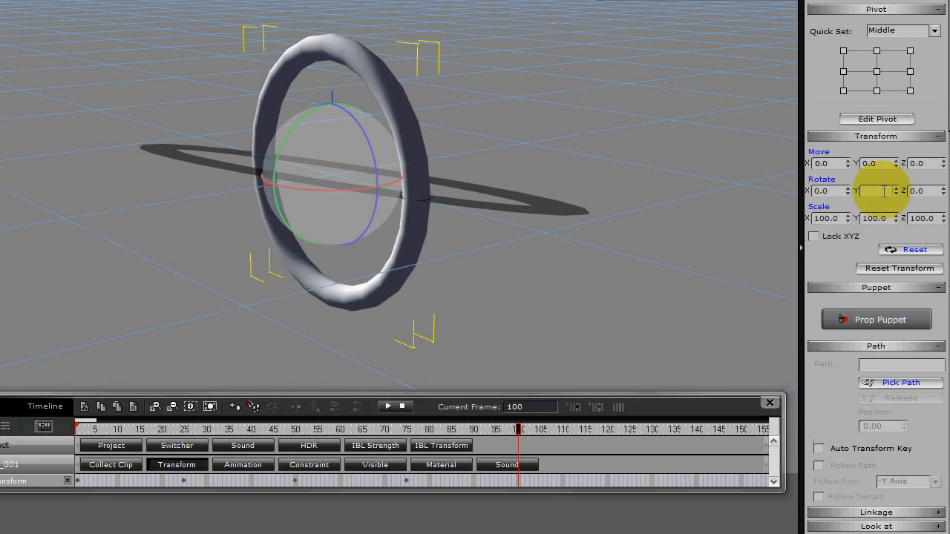
double_click(875, 191)
type("0")
key("Return")
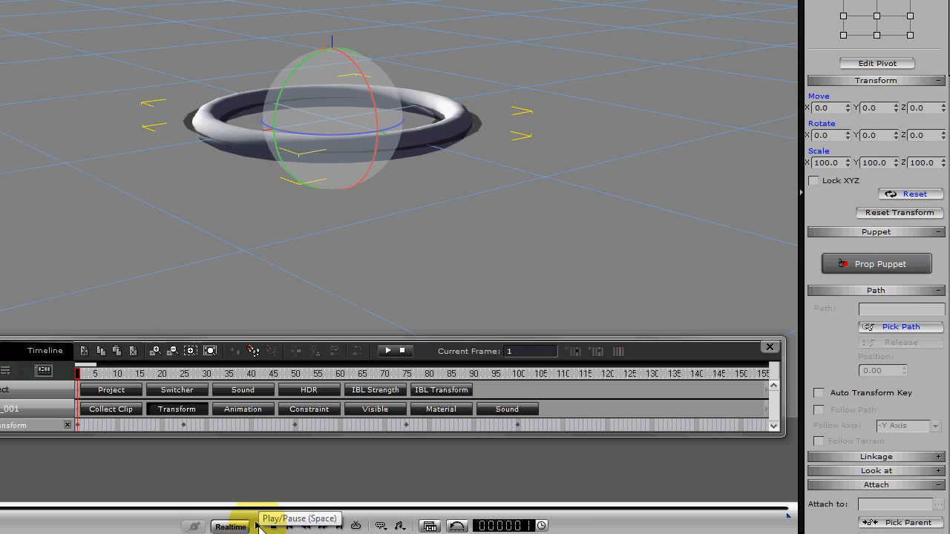
Play back the torus's rotation animation from frame 1 past the last key and stop it.
left_click(315, 521)
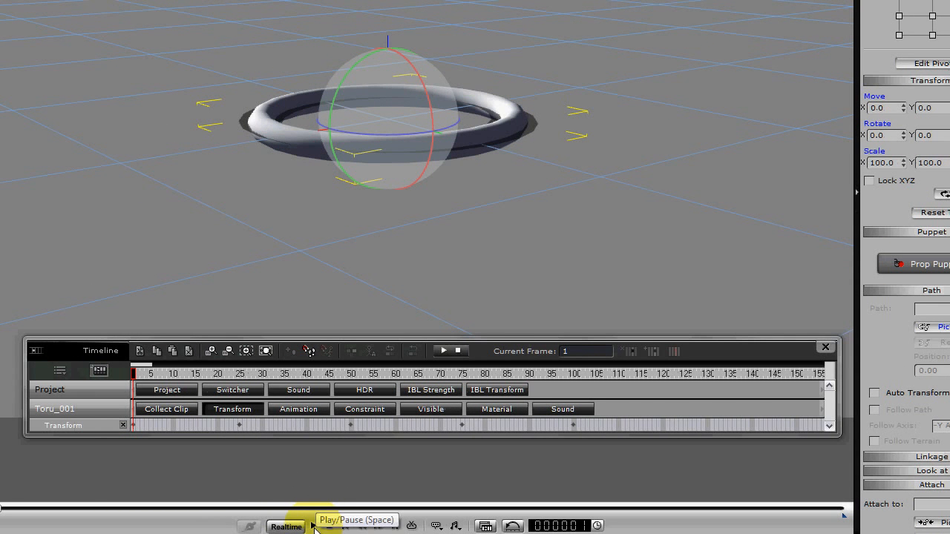
left_click(316, 528)
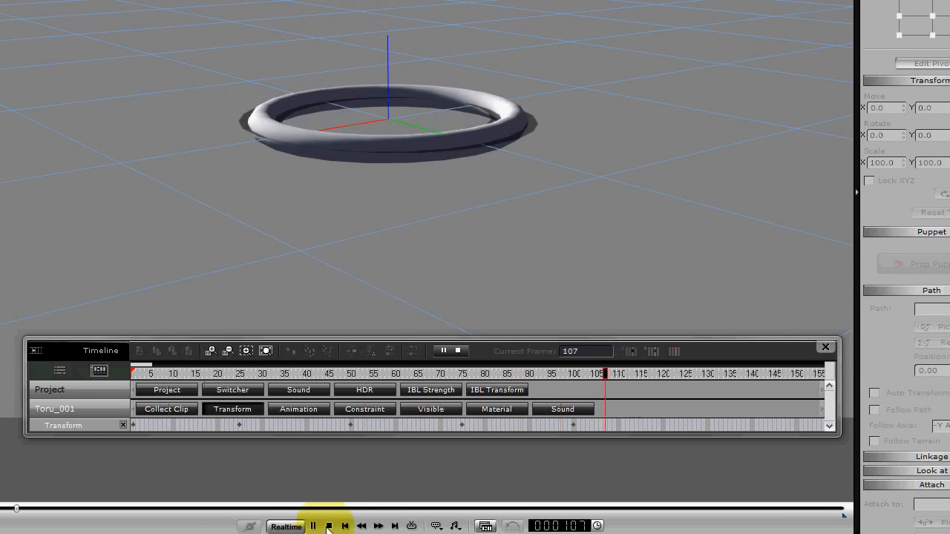
left_click(328, 525)
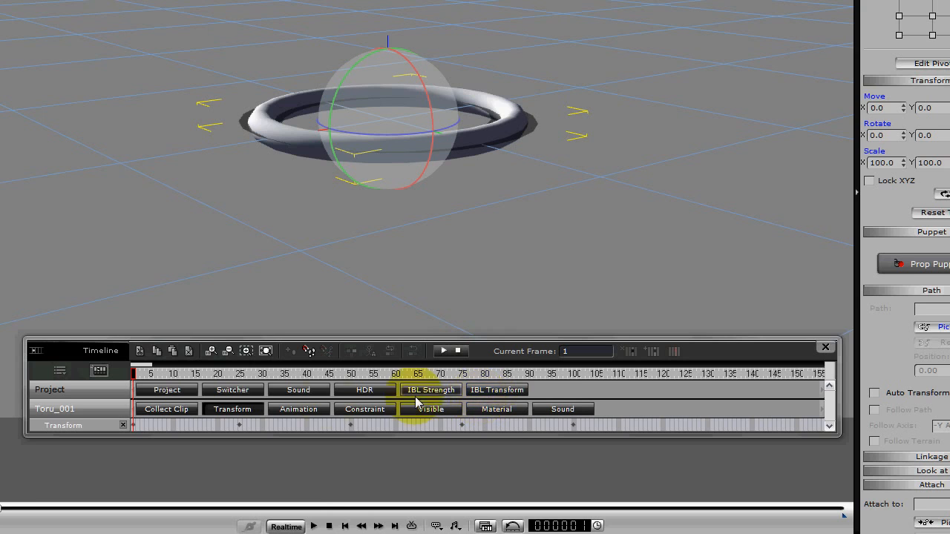
Show the torus's Collect Clip track, mark frames 1 to 100 and add that motion to the library as perform clip CC.
left_click(179, 409)
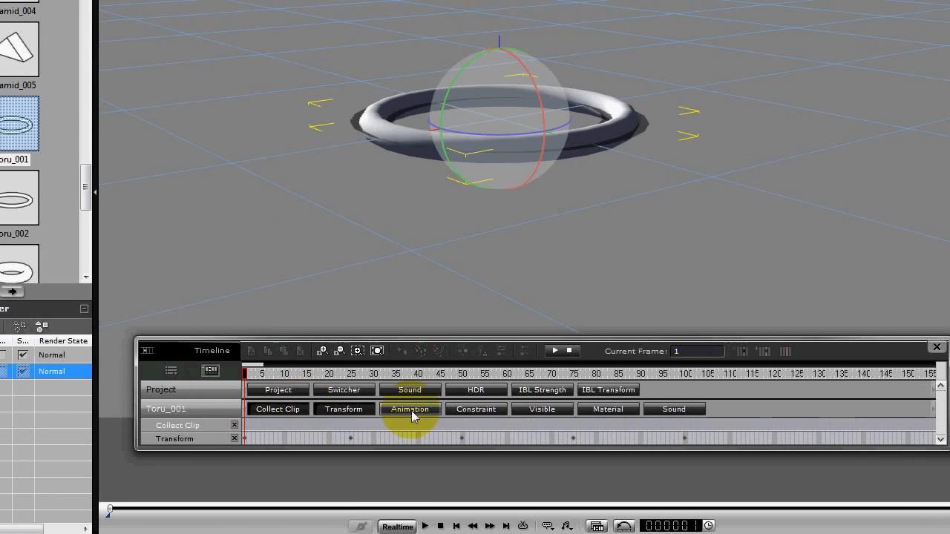
left_click_drag(685, 425, 235, 430)
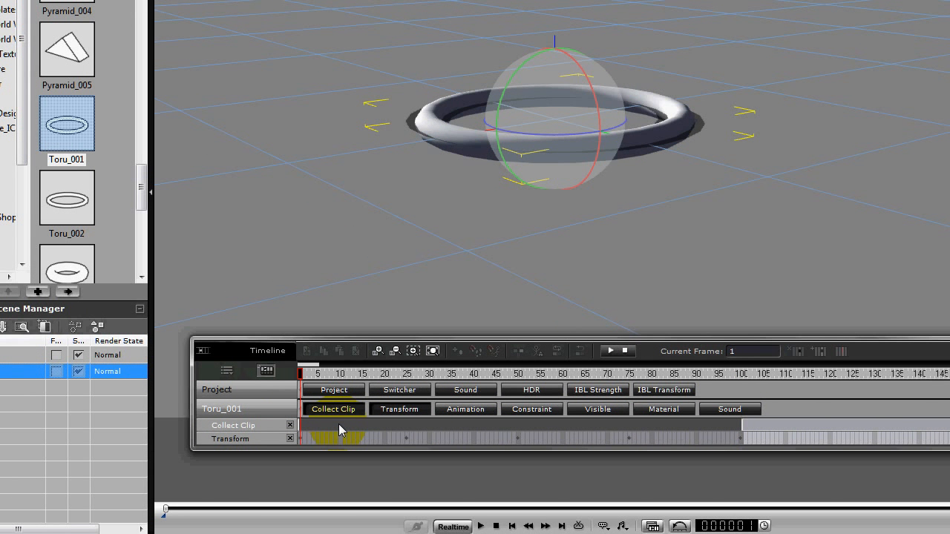
right_click(339, 426)
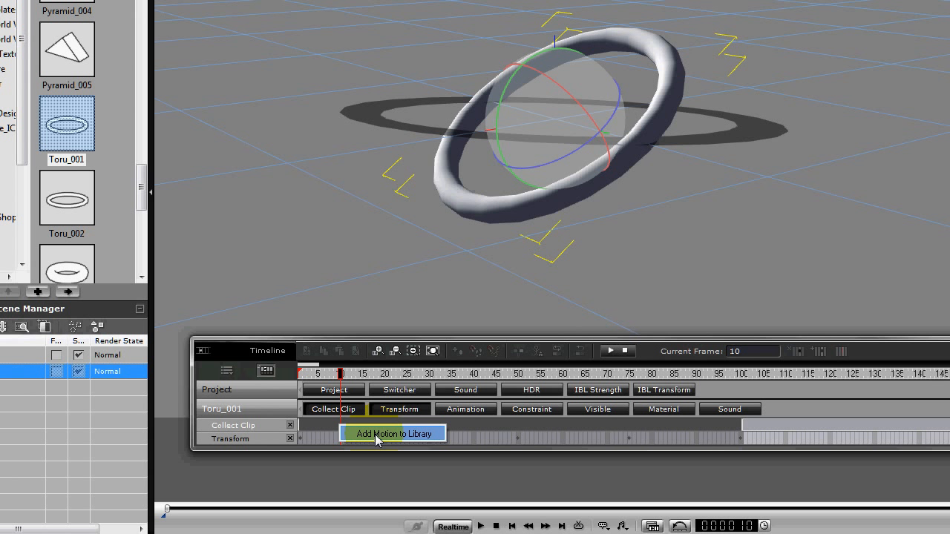
left_click(375, 434)
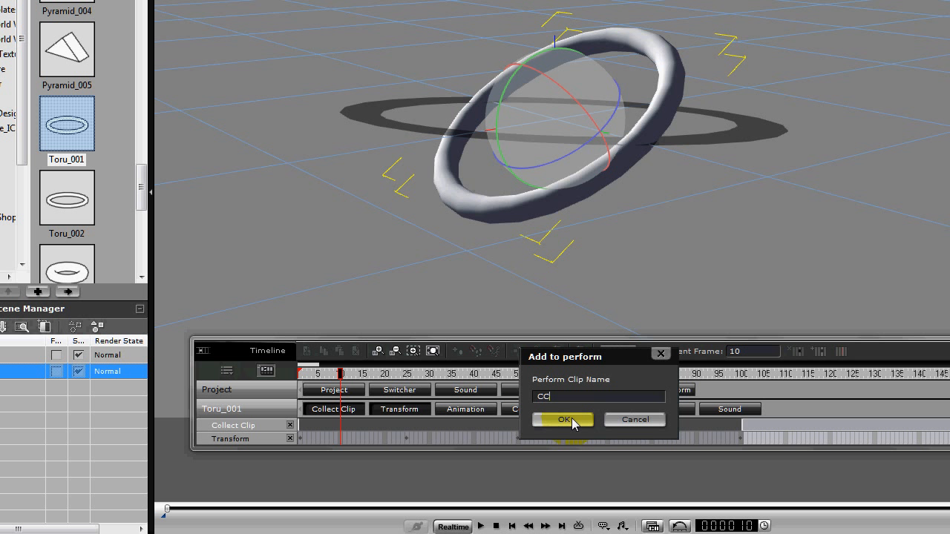
left_click(564, 420)
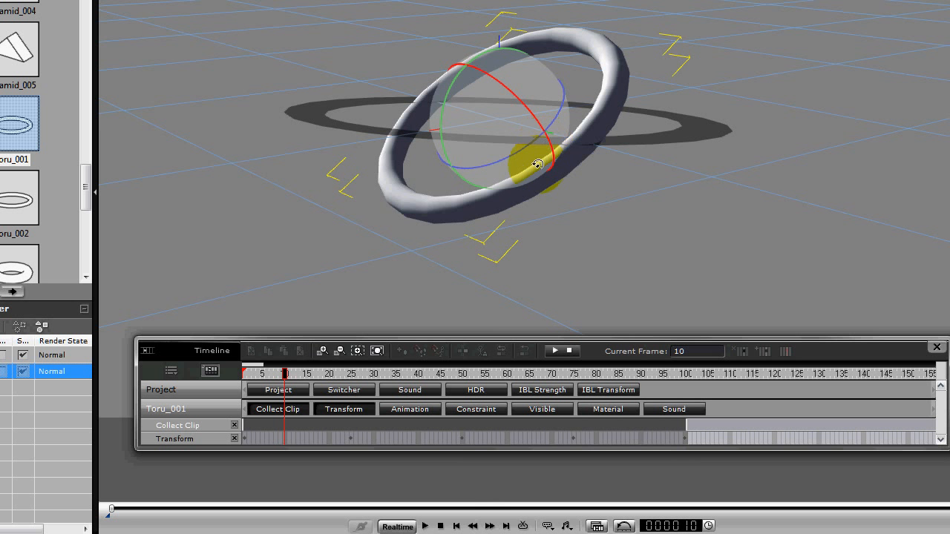
Return to frame 1 and remove all animation from the torus.
left_click(440, 527)
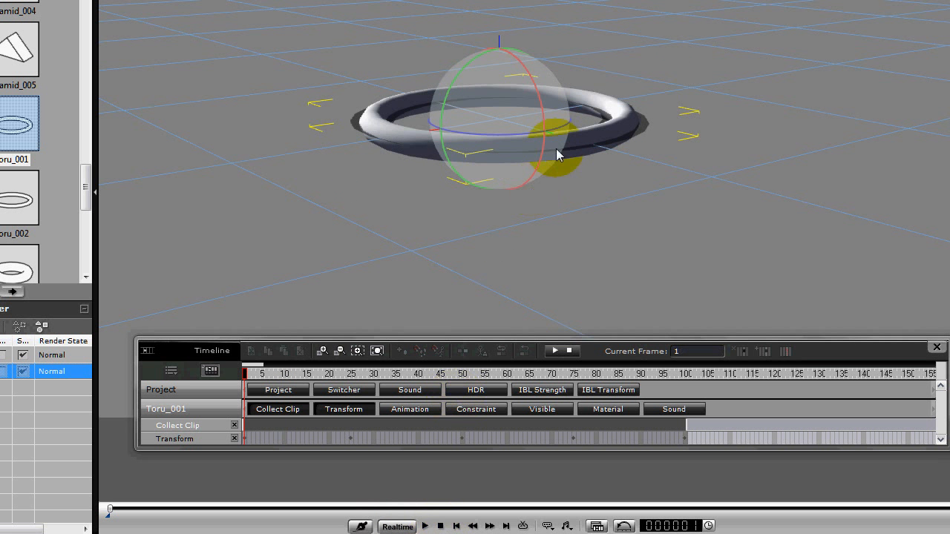
right_click(539, 140)
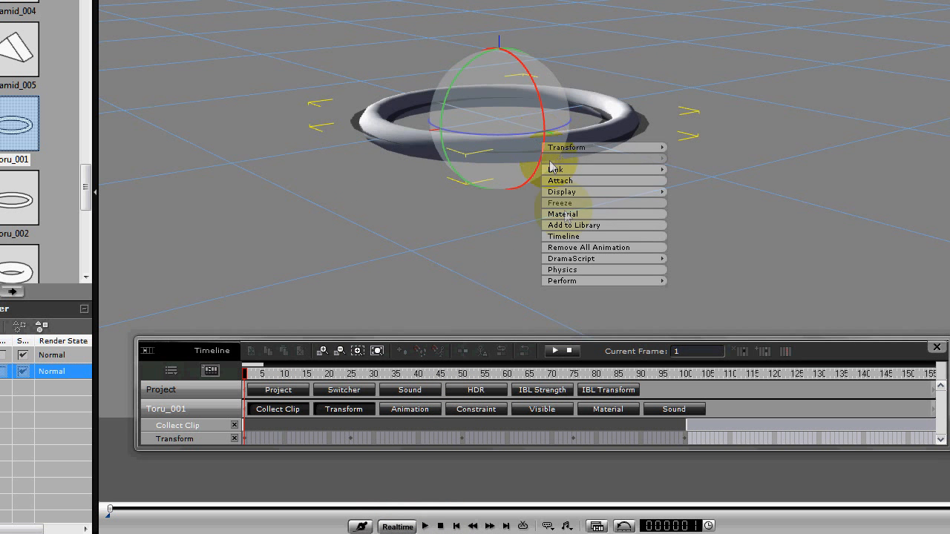
left_click(572, 249)
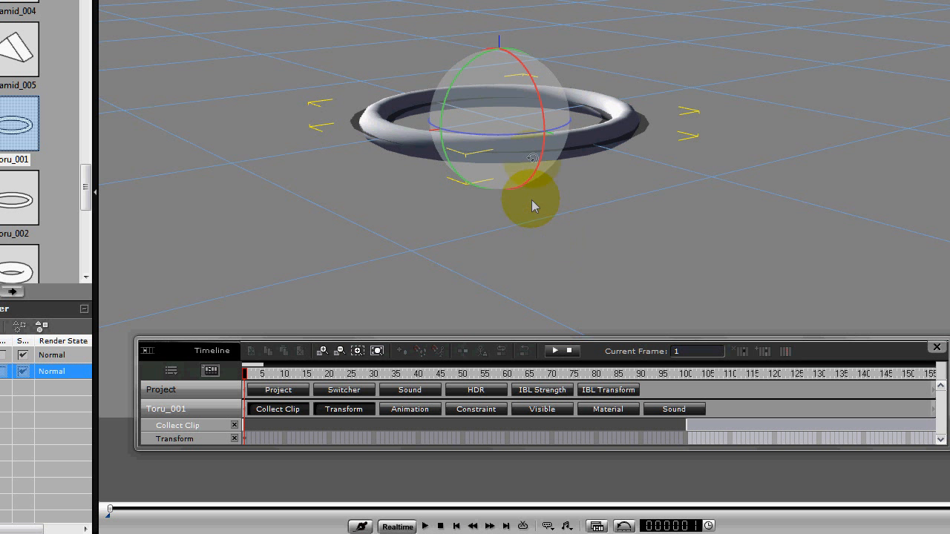
Perform the CC clip on the torus, then show its Animation track and shift the clip to start at about frame 26.
right_click(531, 155)
mouse_move(549, 296)
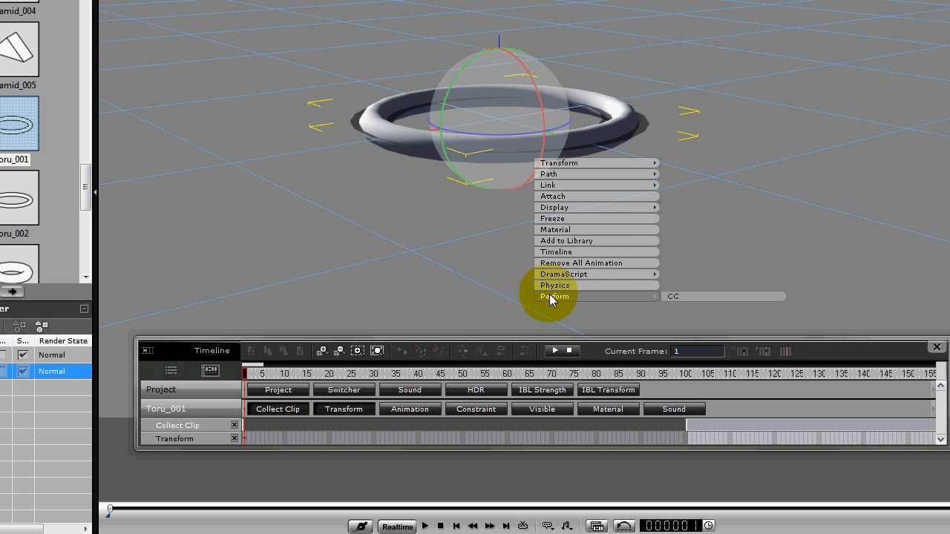
left_click(677, 294)
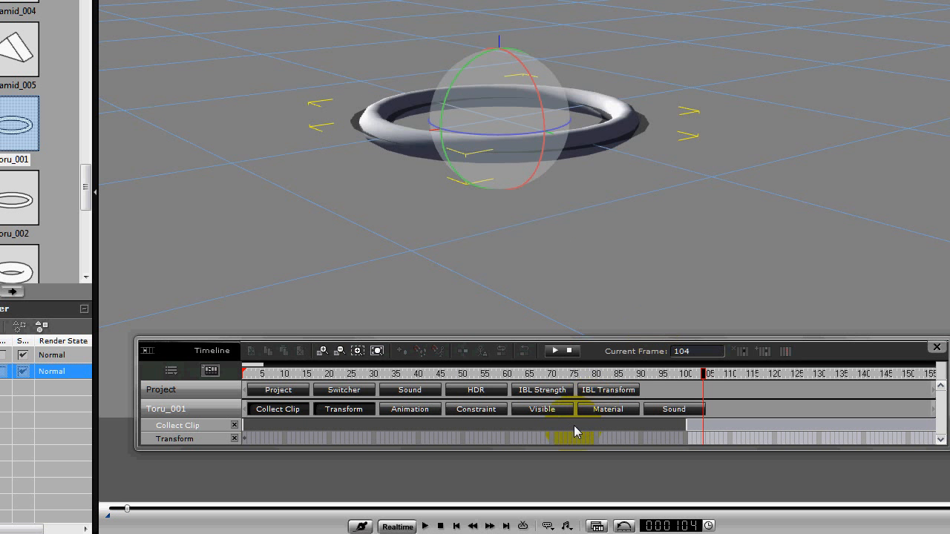
left_click(405, 407)
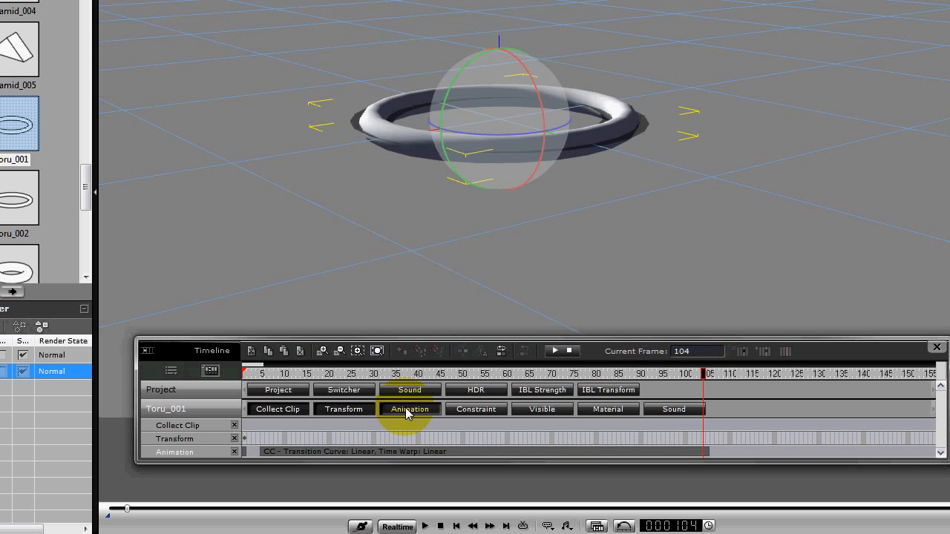
mouse_move(280, 453)
left_mouse_down()
mouse_move(378, 452)
mouse_move(268, 456)
mouse_move(288, 452)
left_mouse_up()
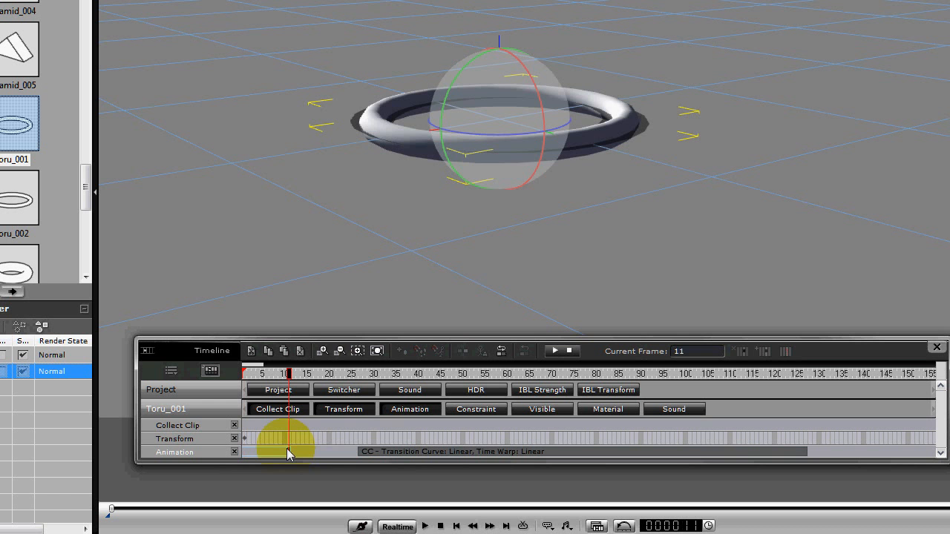
Move the CC clip back to start at frame 1 and play the torus's rotation through to near its end.
left_click_drag(373, 452, 234, 458)
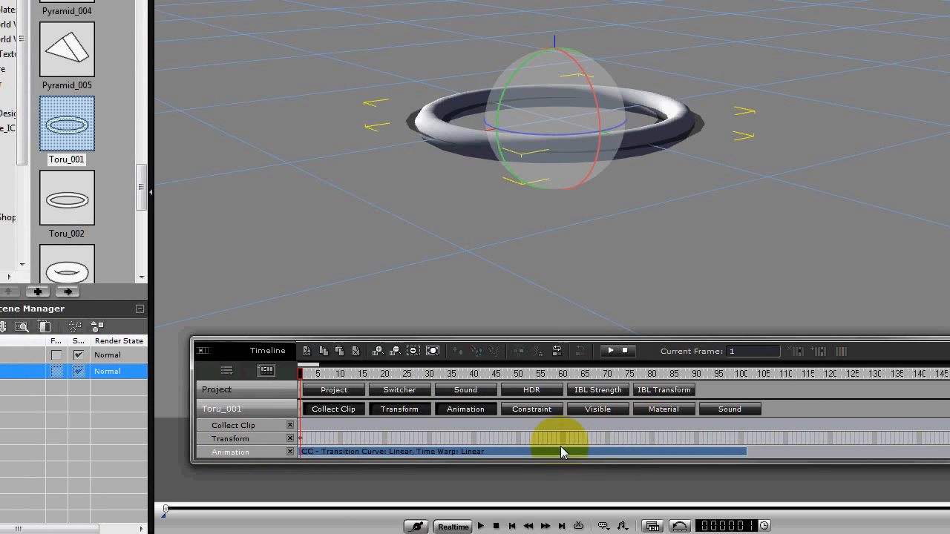
key("space")
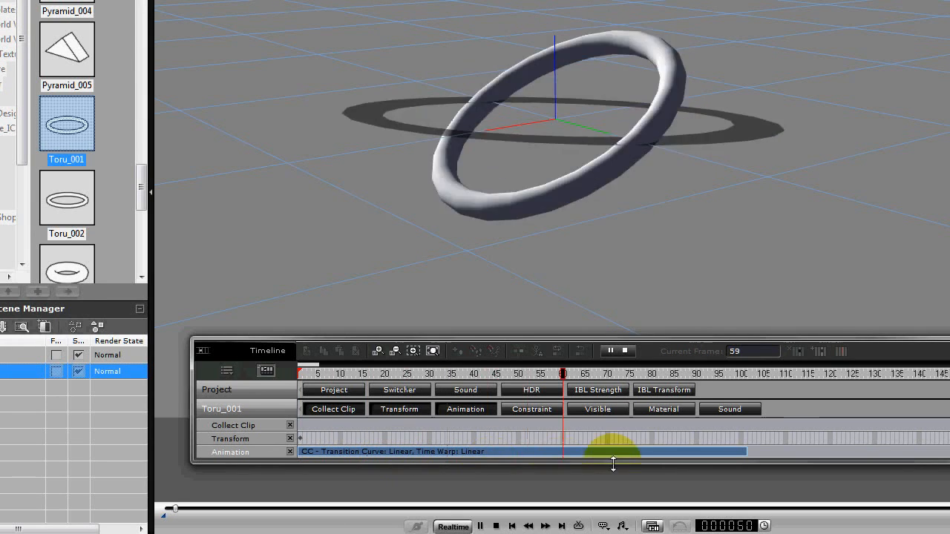
key("space")
Turn on looping for the CC clip, extend its repeats to about frame 3000 and play back the looped motion.
left_click(728, 452)
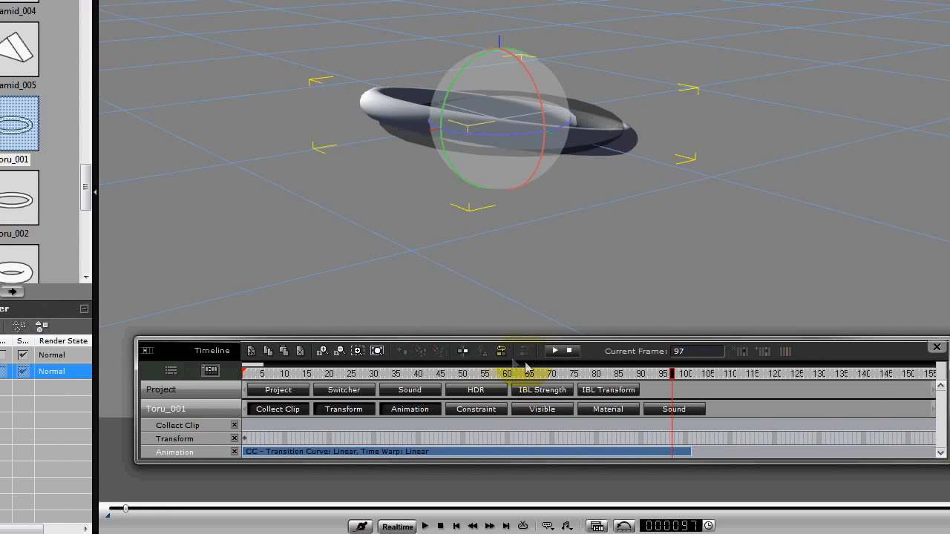
left_click(501, 352)
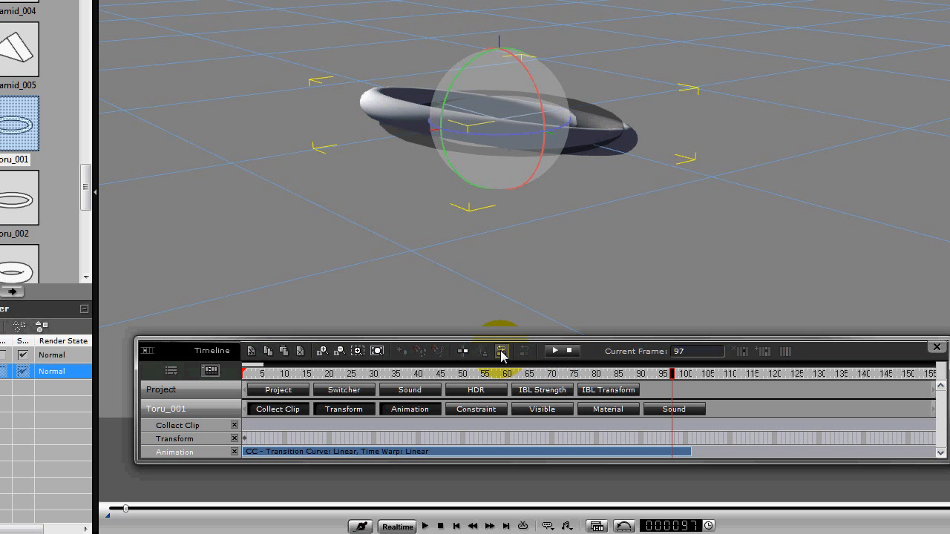
left_click_drag(265, 368, 492, 363)
left_click_drag(281, 455, 798, 452)
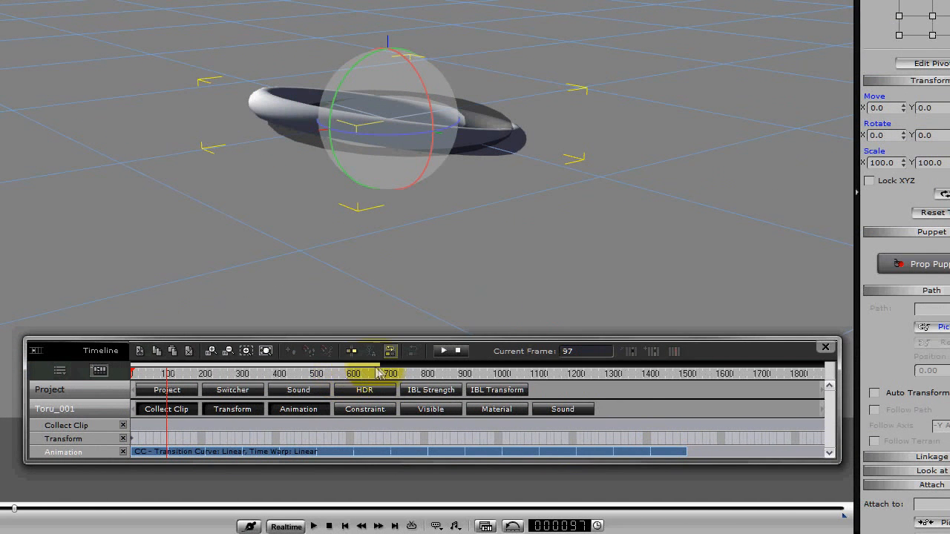
left_click_drag(383, 369, 572, 371)
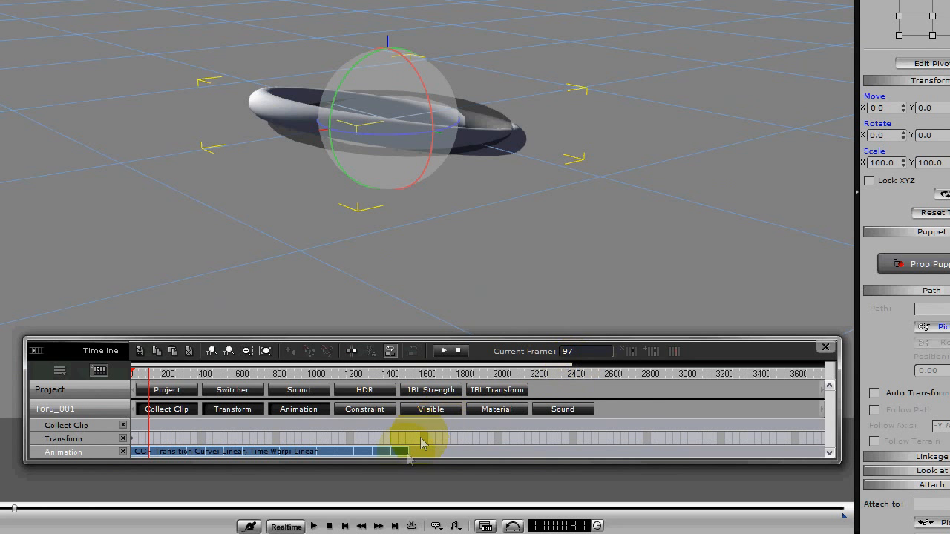
left_click_drag(406, 456, 690, 457)
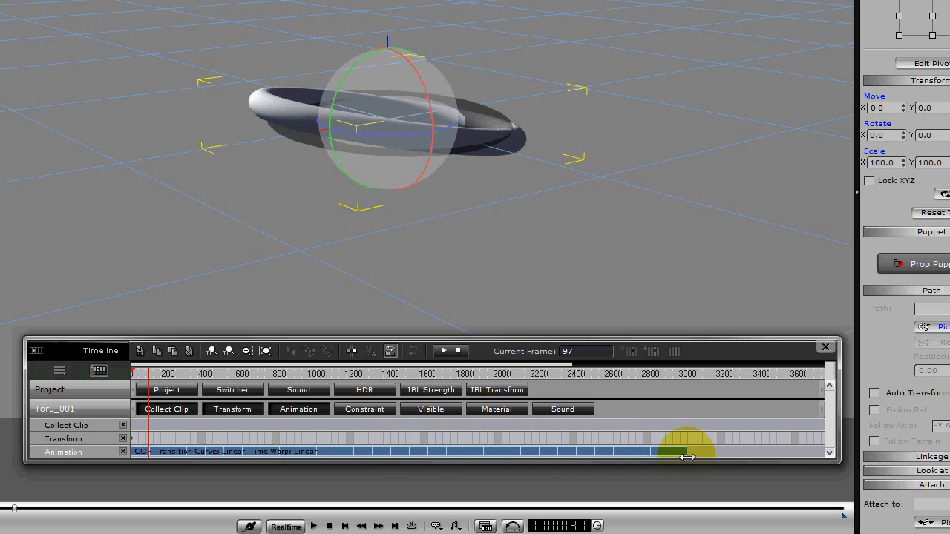
key("space")
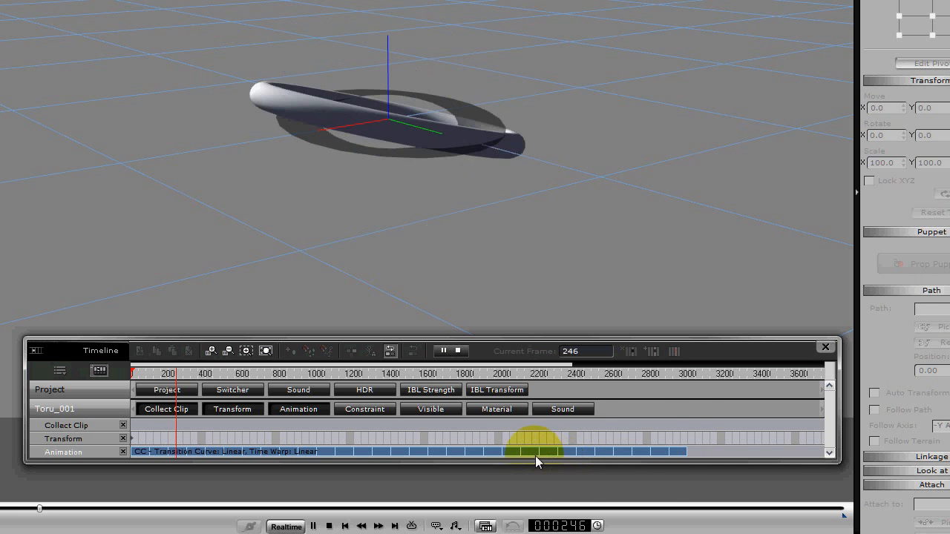
key("space")
Mark frames 1 to about 3000 on the Collect Clip track and add that motion to the library as perform clip CC 3000.
left_click_drag(684, 422, 374, 428)
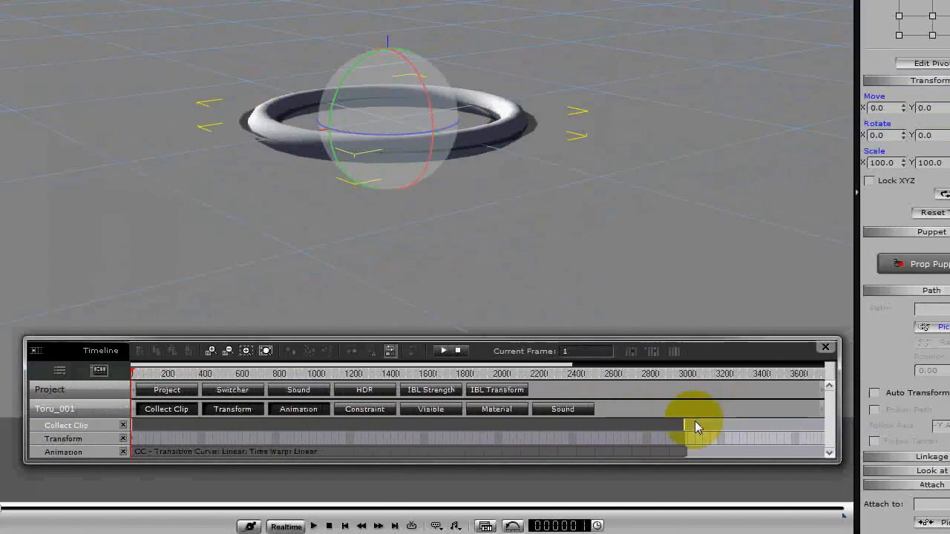
left_click(683, 422)
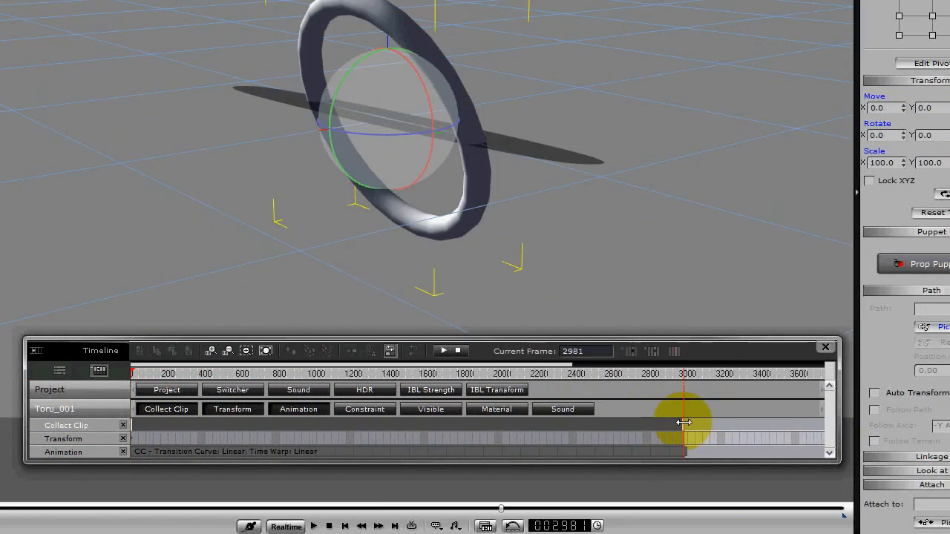
left_click_drag(688, 422, 677, 429)
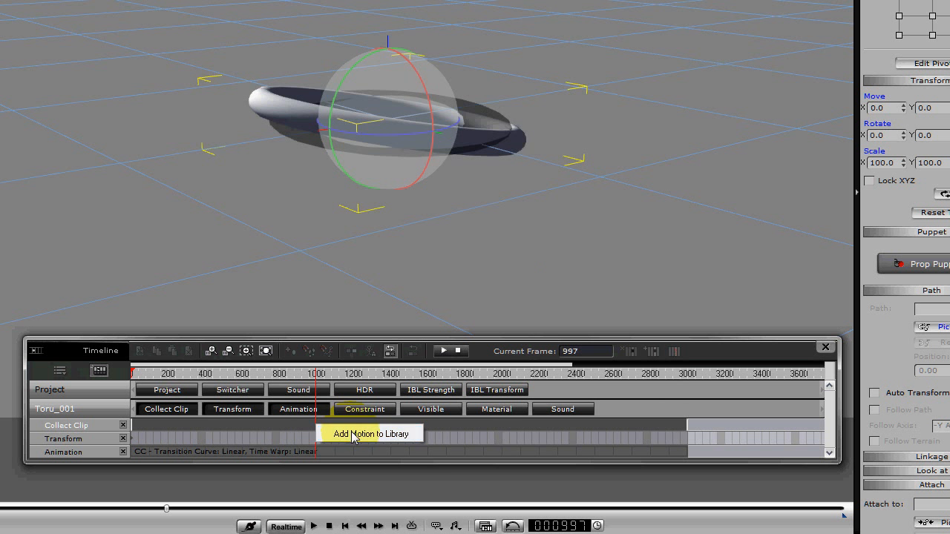
left_click(353, 435)
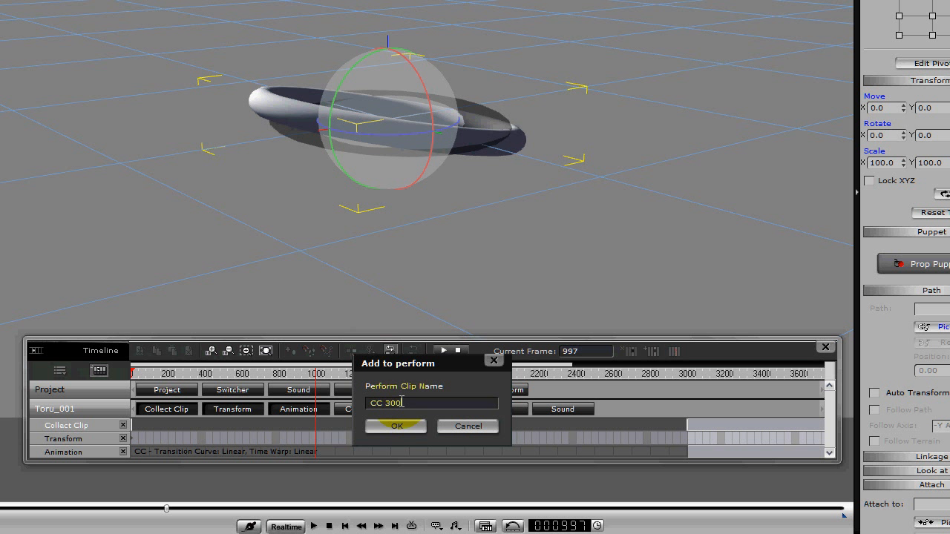
key("Return")
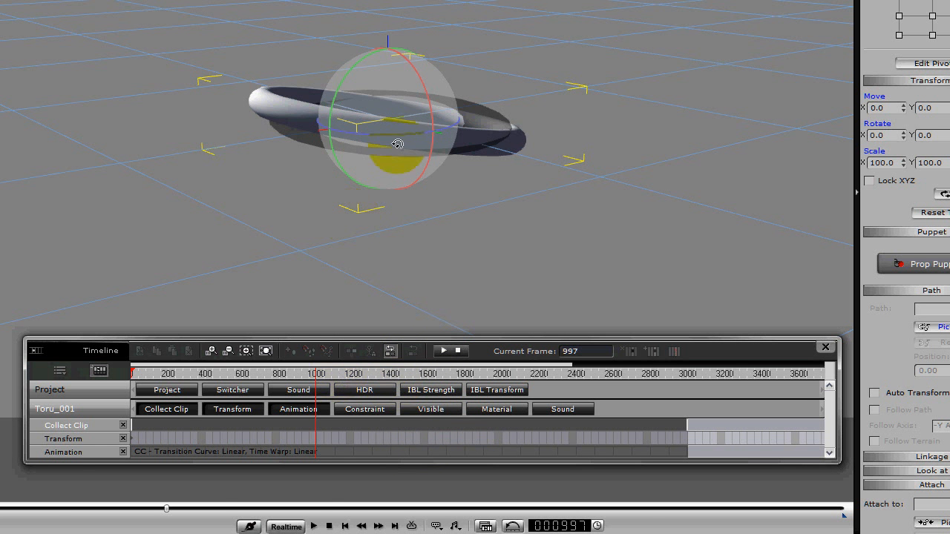
Return to frame 1 and remove all animation, including the looped CC clip, from the torus.
left_click(329, 526)
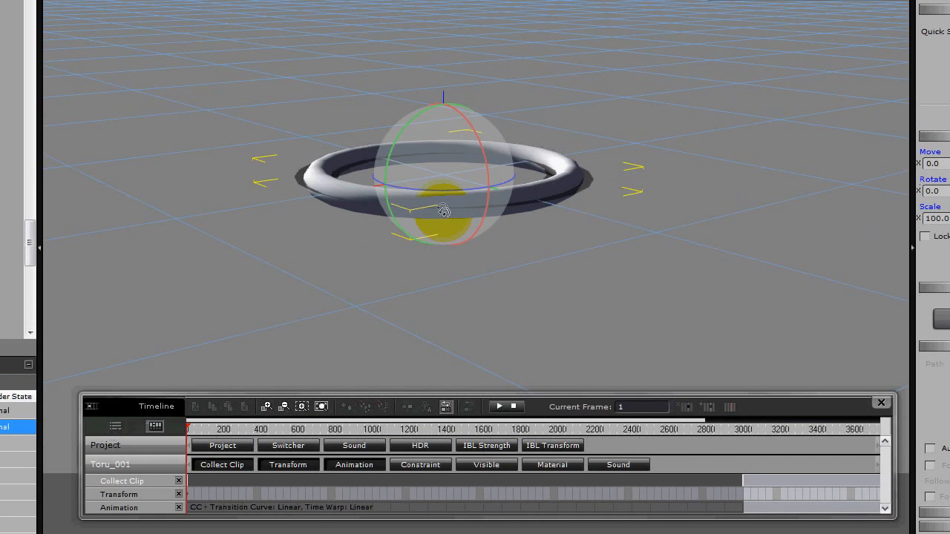
right_click(443, 210)
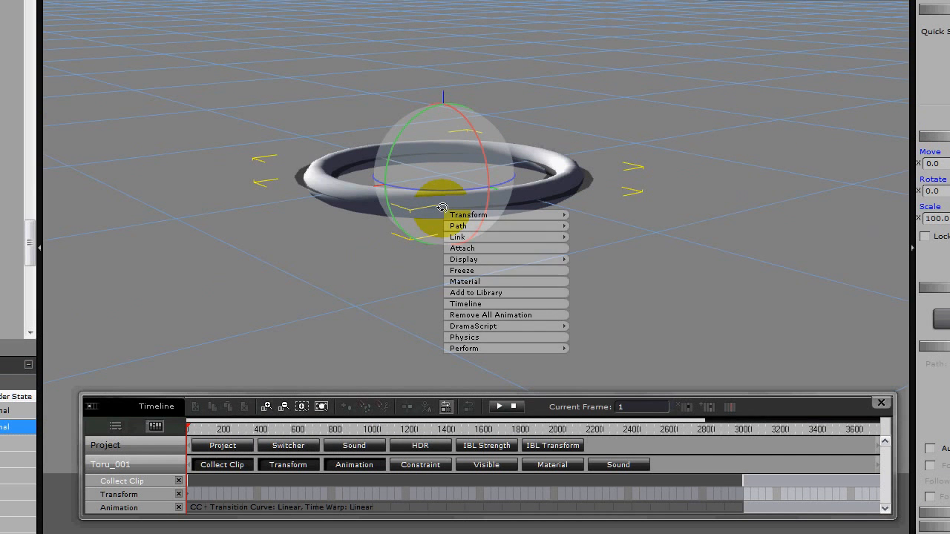
left_click(476, 318)
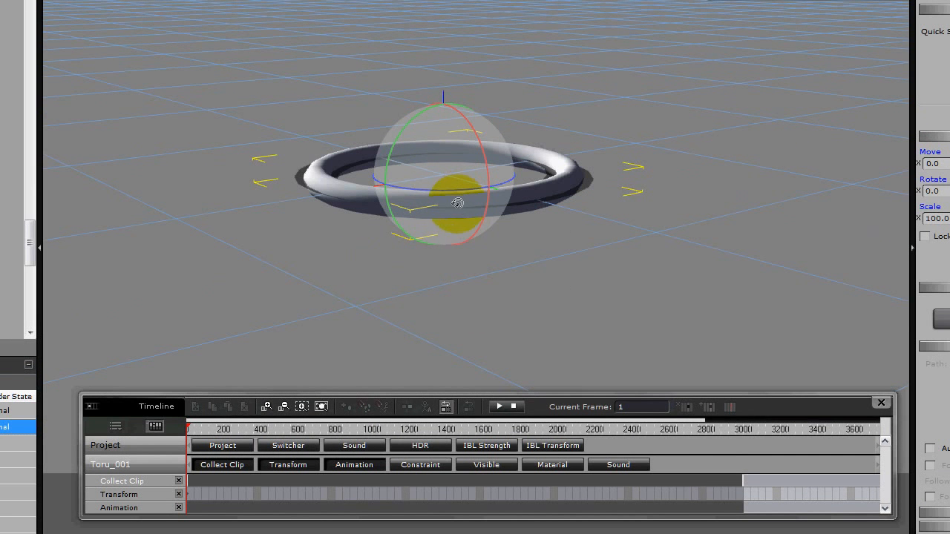
Try performing the CC 3000 clip on the torus, stop it partway and remove the partial animation.
right_click(458, 208)
mouse_move(474, 344)
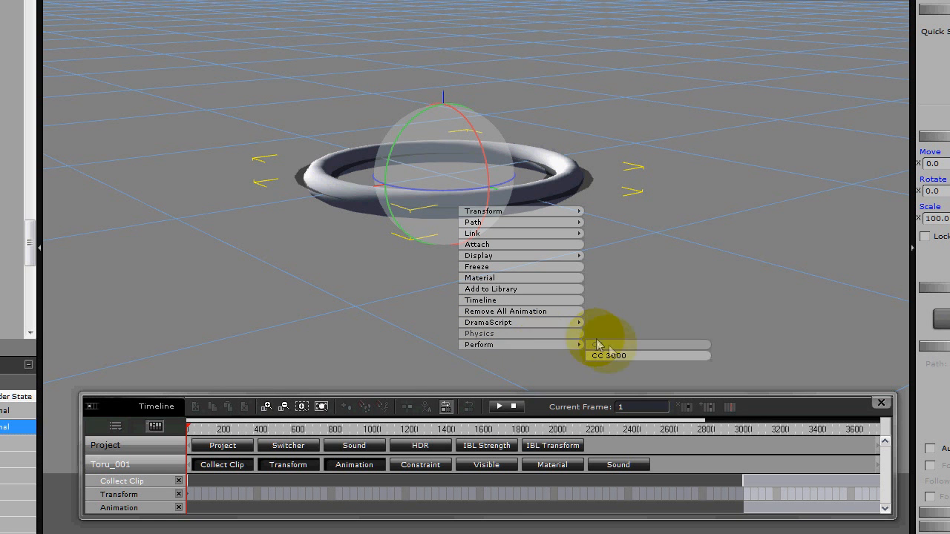
left_click(610, 356)
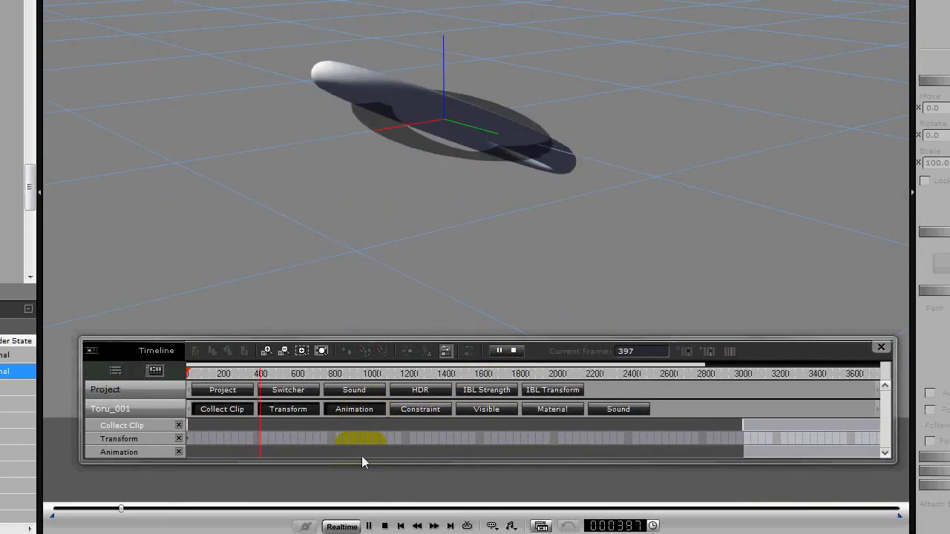
left_click(385, 526)
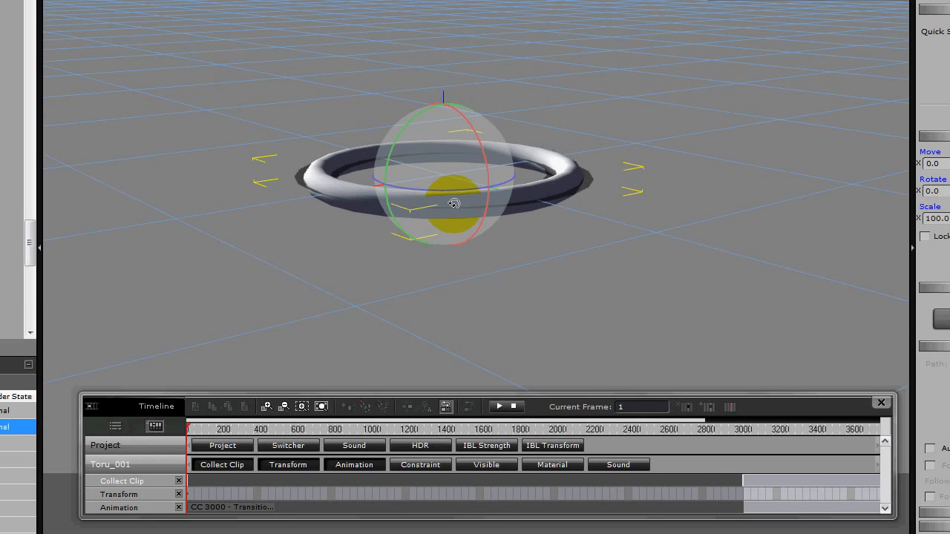
right_click(453, 203)
left_click(468, 310)
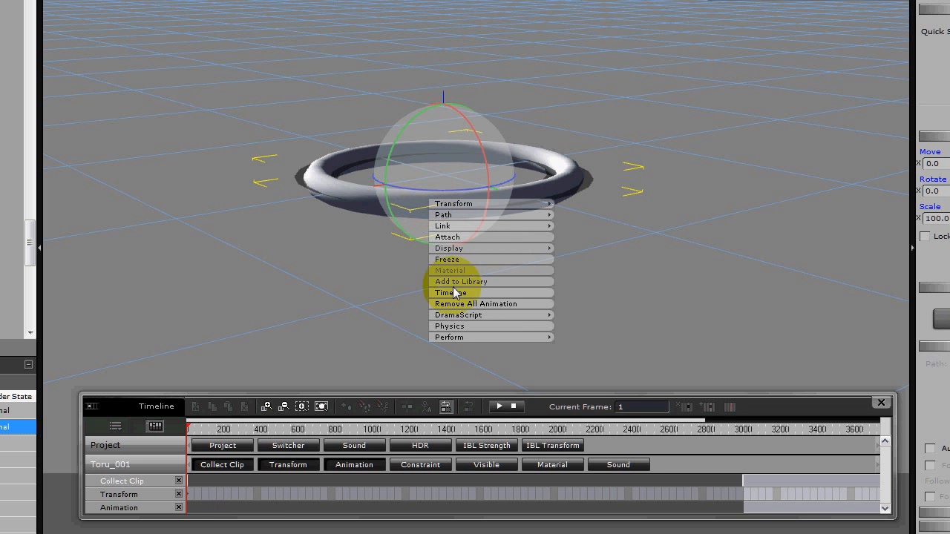
Perform the CC 3000 clip on the torus from frame 1 and stop once it has run past frame 3000.
mouse_move(459, 337)
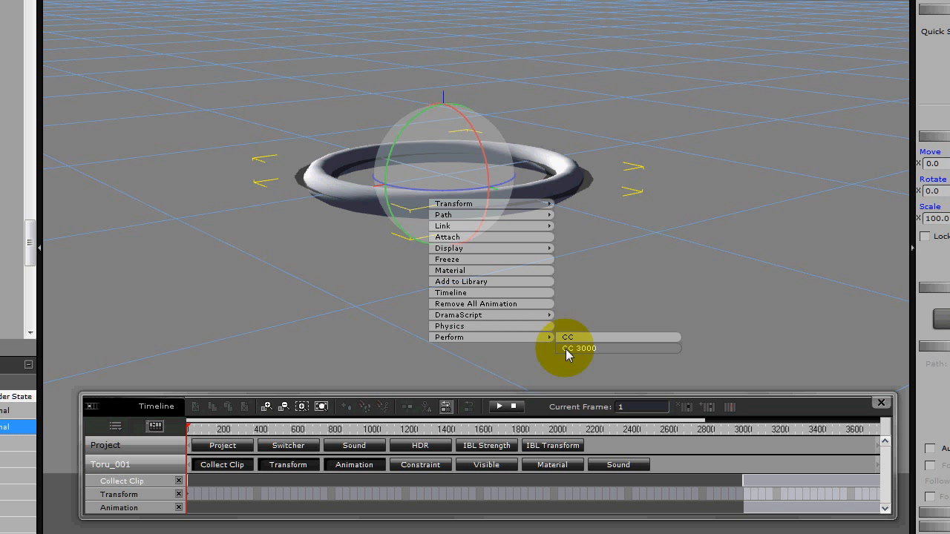
left_click(565, 349)
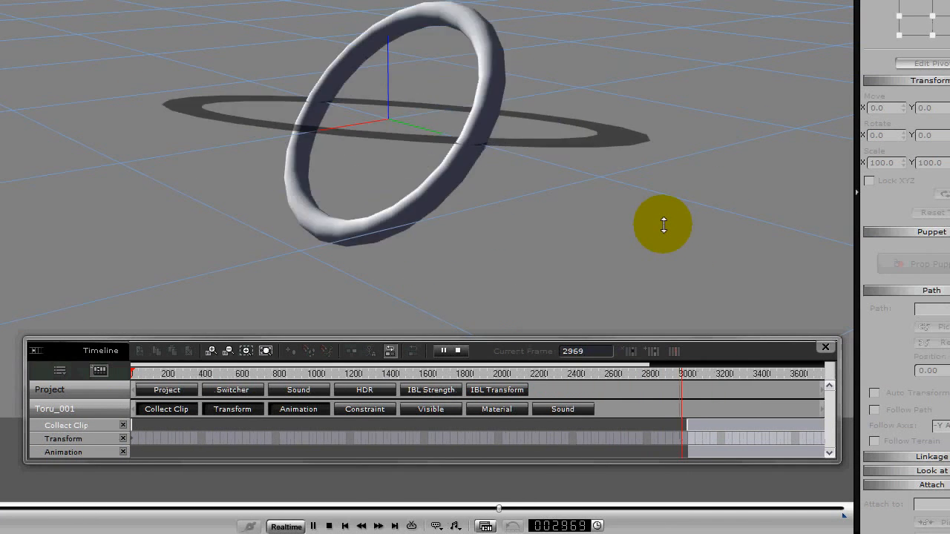
key("space")
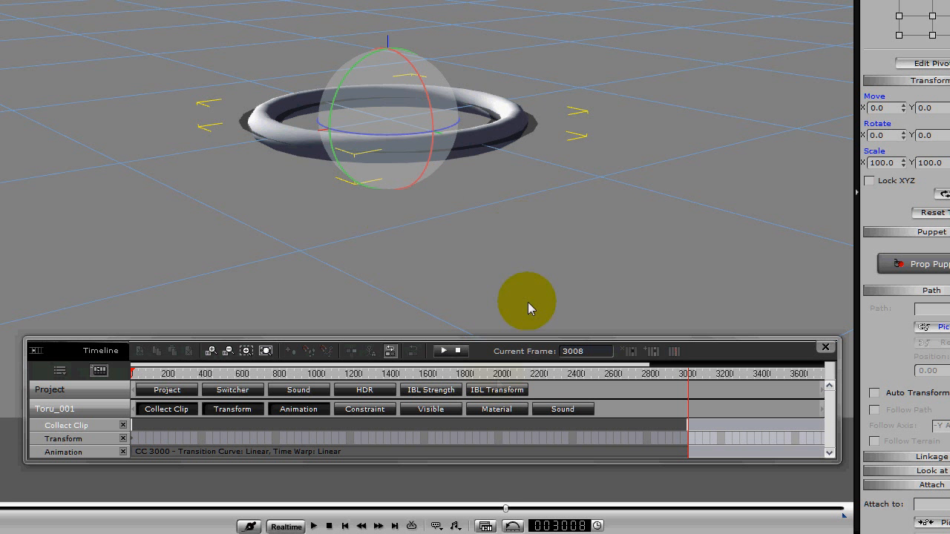
Review the CC 3000 motion by checking and playing it from several different points along the timeline.
left_click(701, 423)
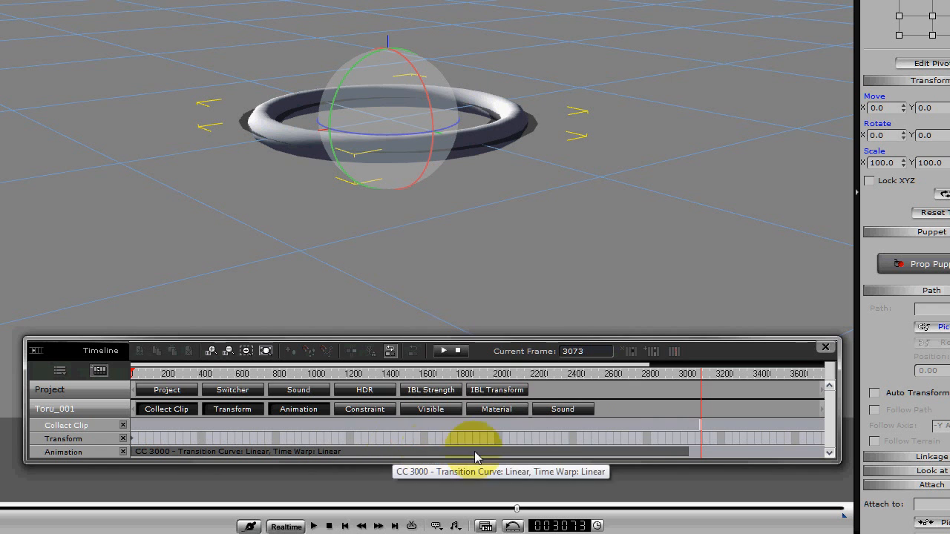
left_click(651, 453)
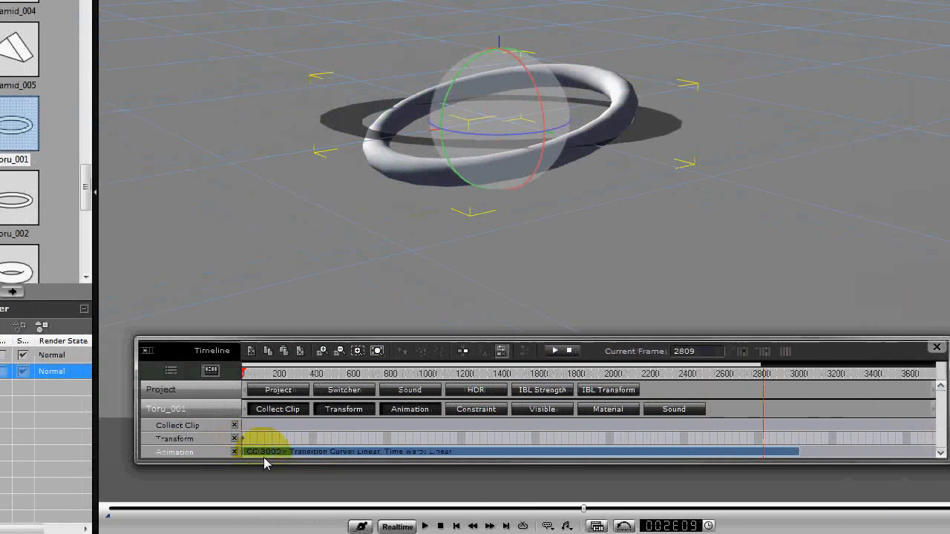
left_click(417, 431)
key("space")
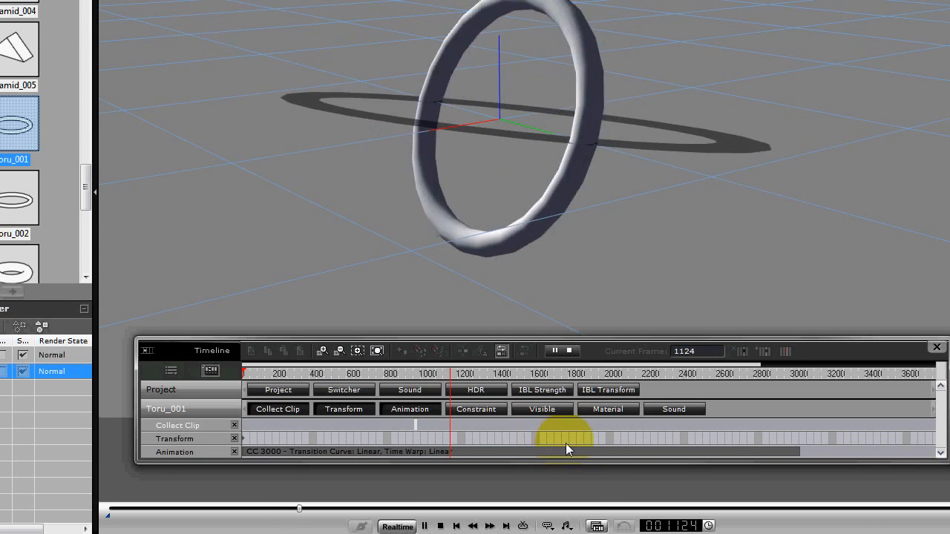
key("space")
left_click(361, 437)
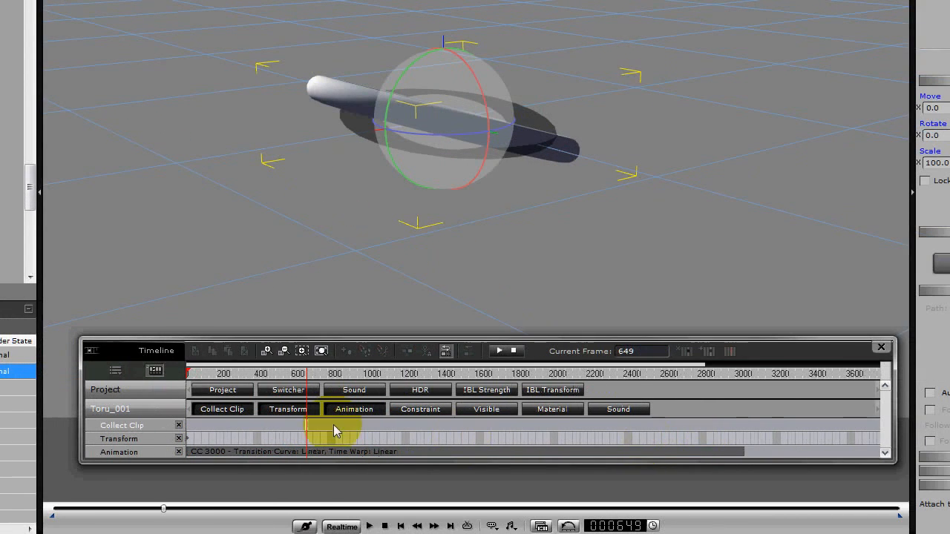
left_click(217, 426)
key("space")
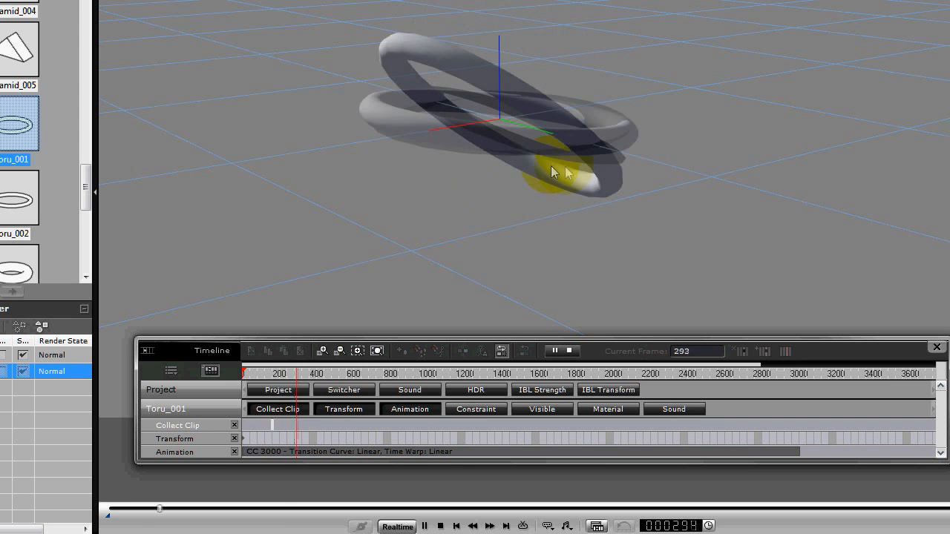
key("space")
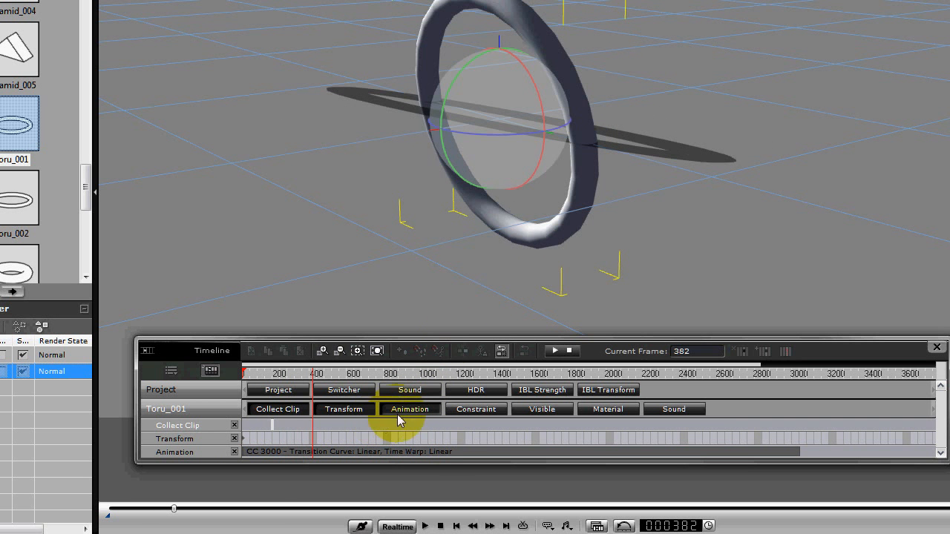
Shorten the CC 3000 clip to end at about frame 750 and play back the result past its end.
left_click(463, 452)
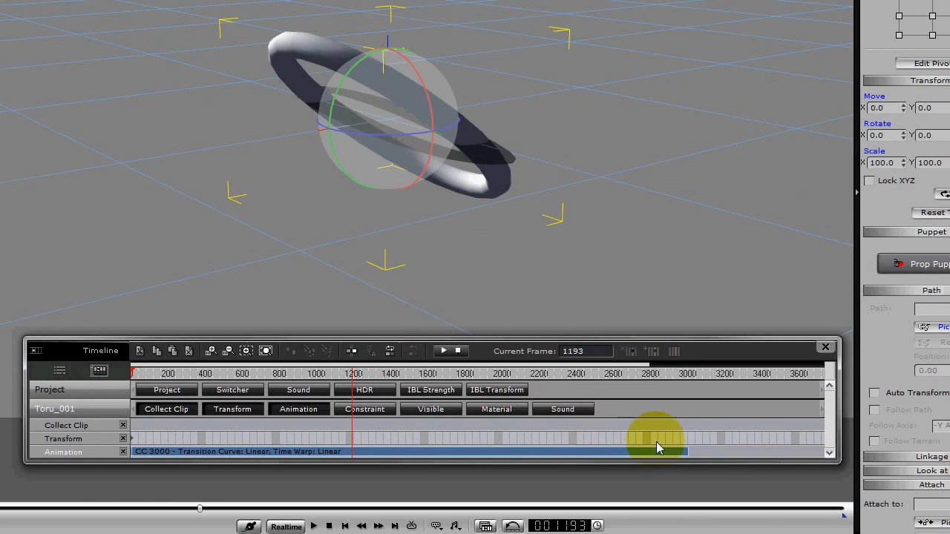
left_click_drag(690, 453, 278, 457)
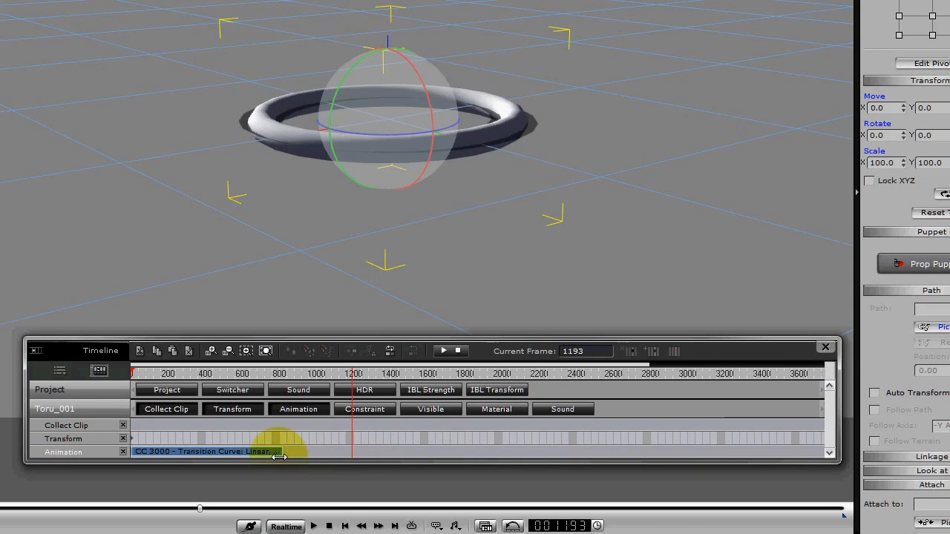
left_click(168, 423)
key("space")
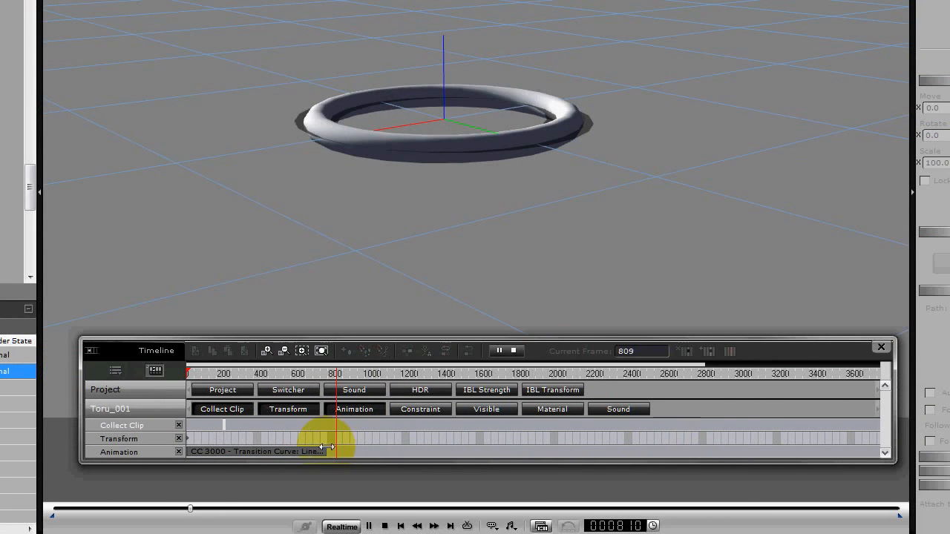
key("space")
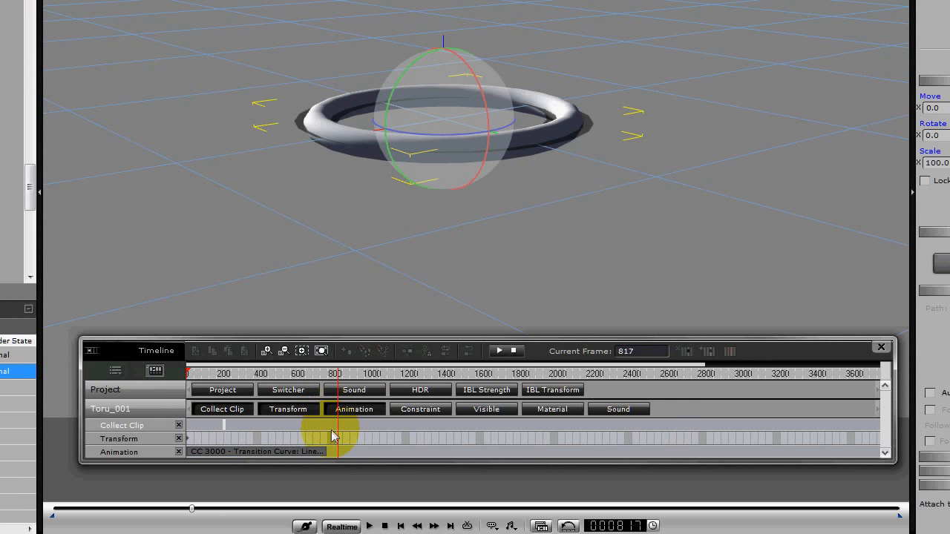
Undo the CC 3000 clip's shortening and return to frame 1.
key("ctrl+z")
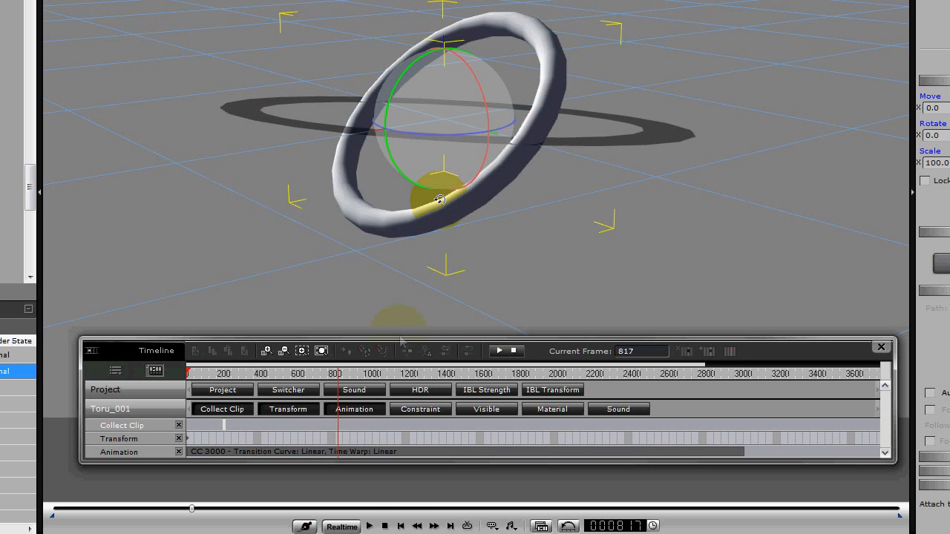
left_click(401, 525)
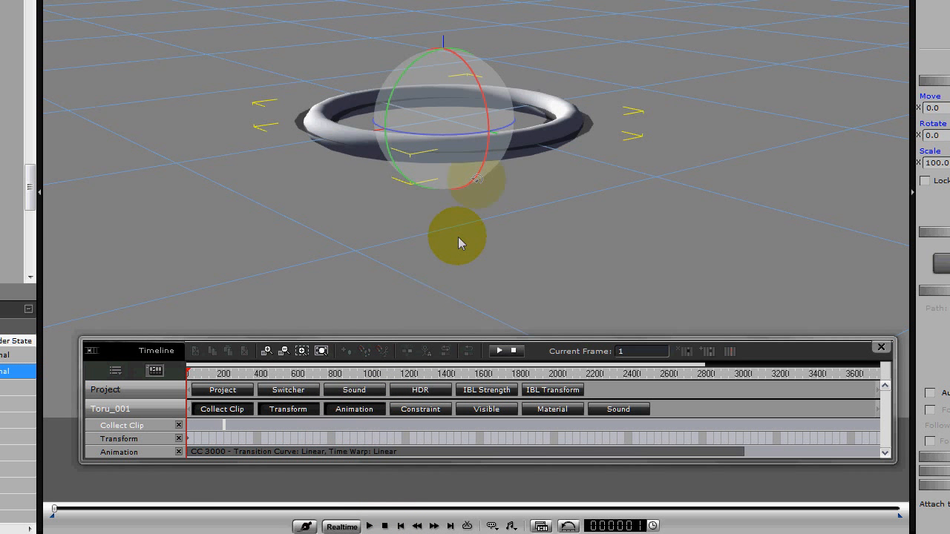
Remove all animation from the torus.
right_click(481, 156)
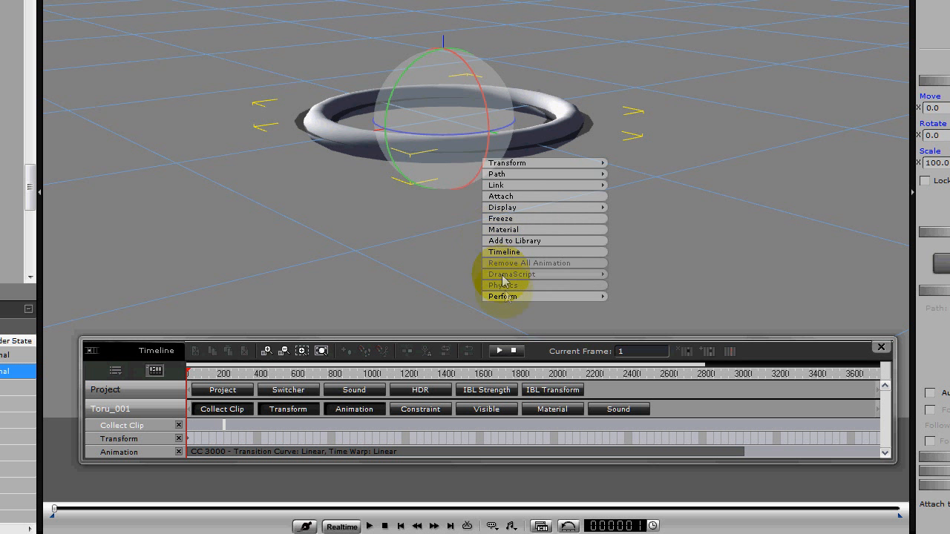
mouse_move(504, 299)
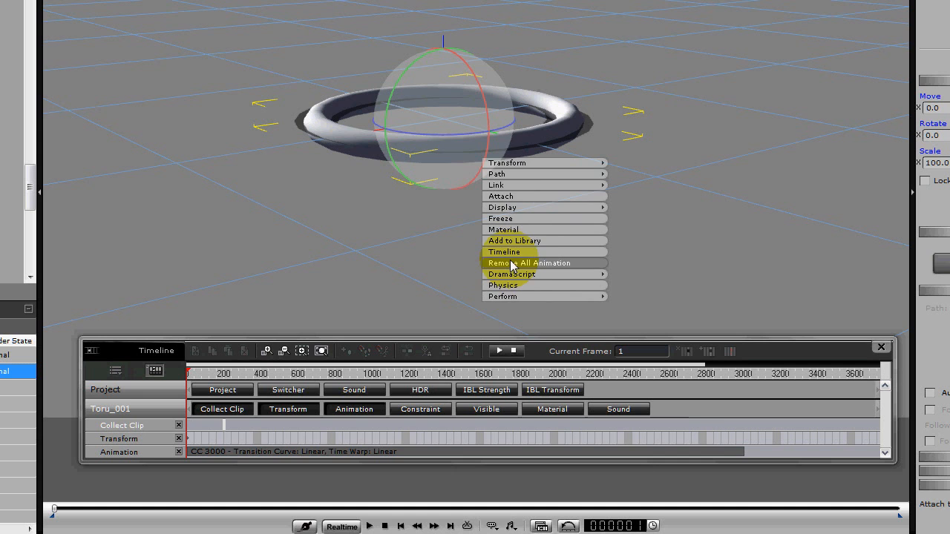
left_click(510, 263)
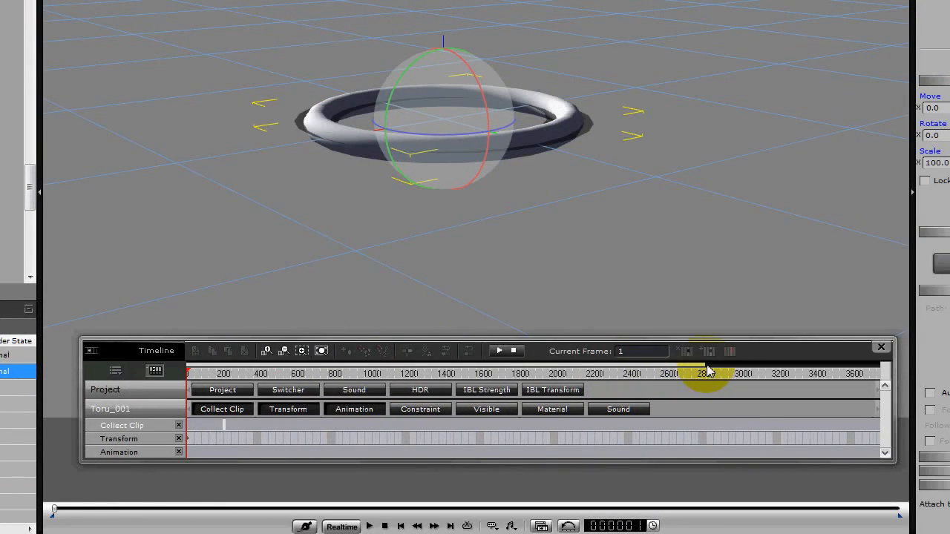
Key a tilt of the torus at frame 25 with its Y rotation set to 270.
left_click_drag(706, 371, 253, 374)
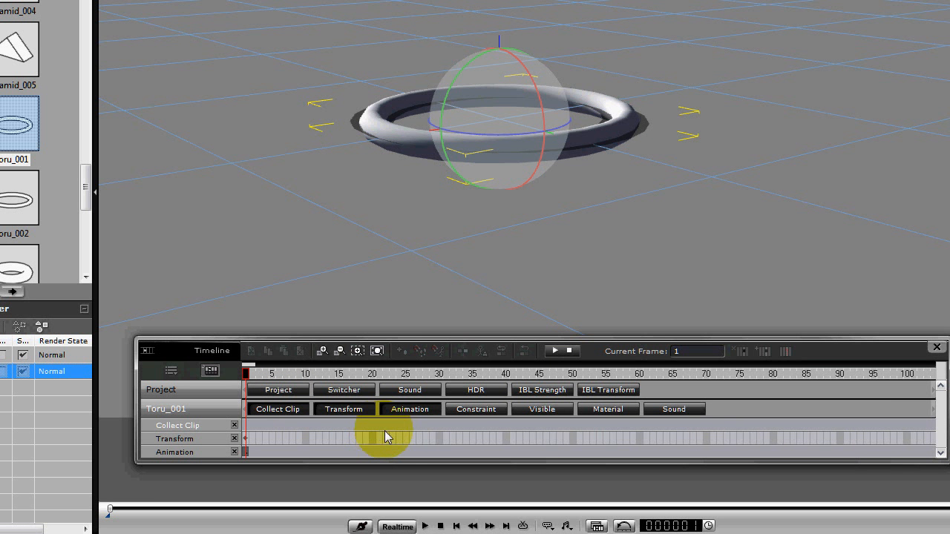
left_click(406, 439)
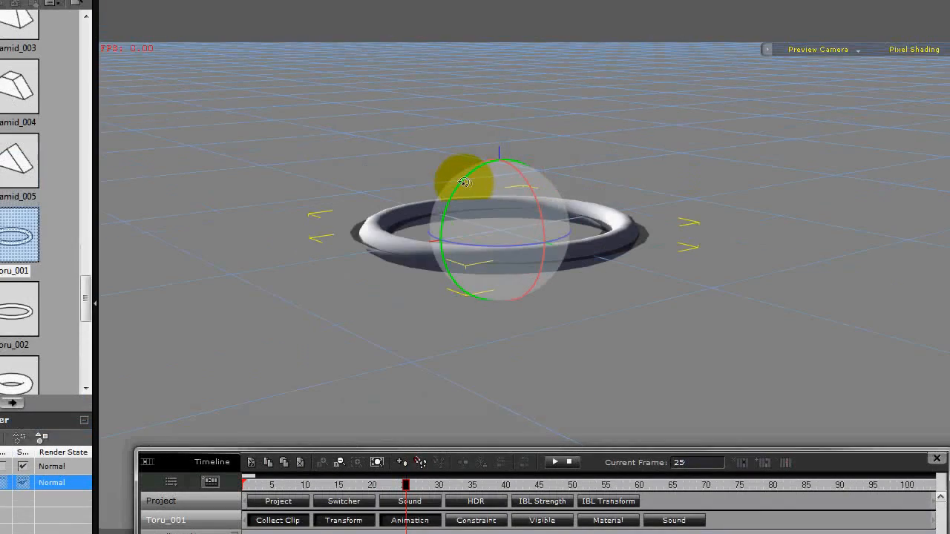
left_click_drag(463, 181, 524, 159)
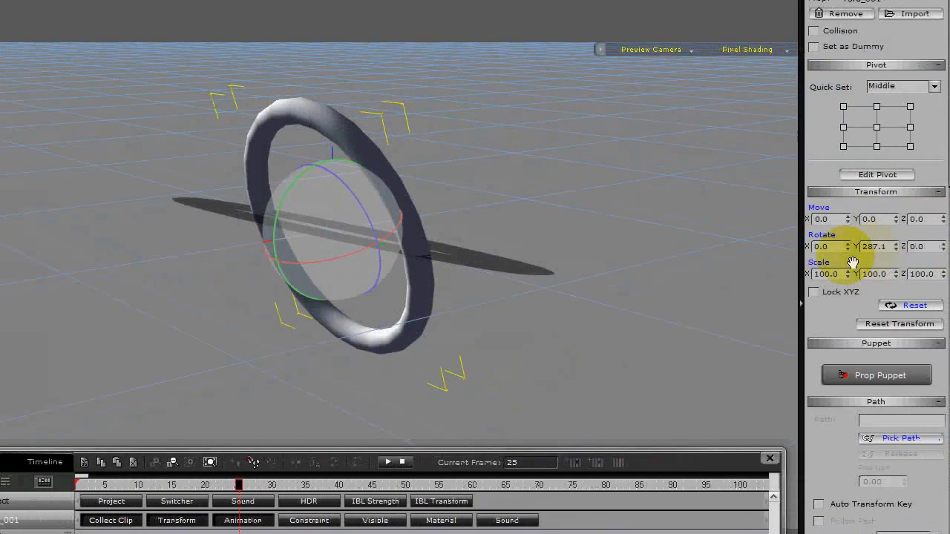
left_click_drag(884, 249, 853, 245)
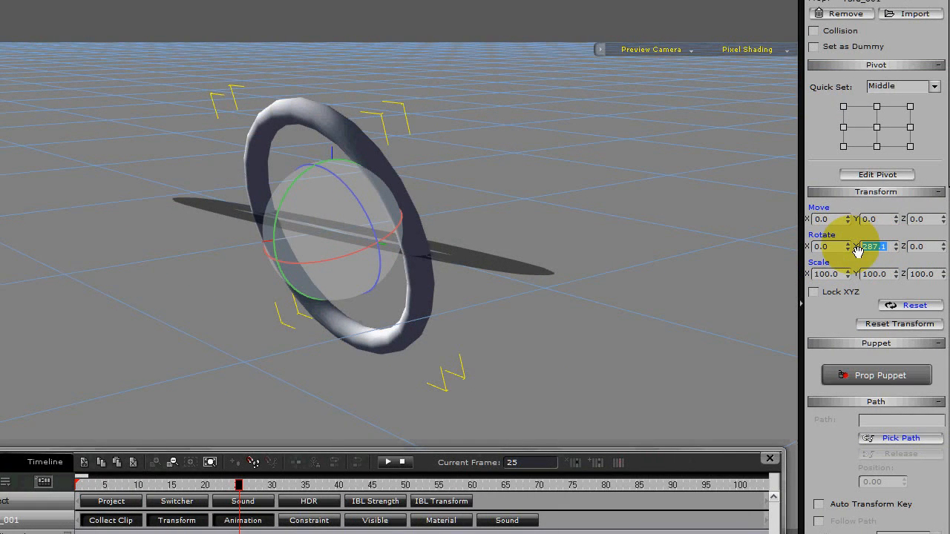
type("270")
key("Return")
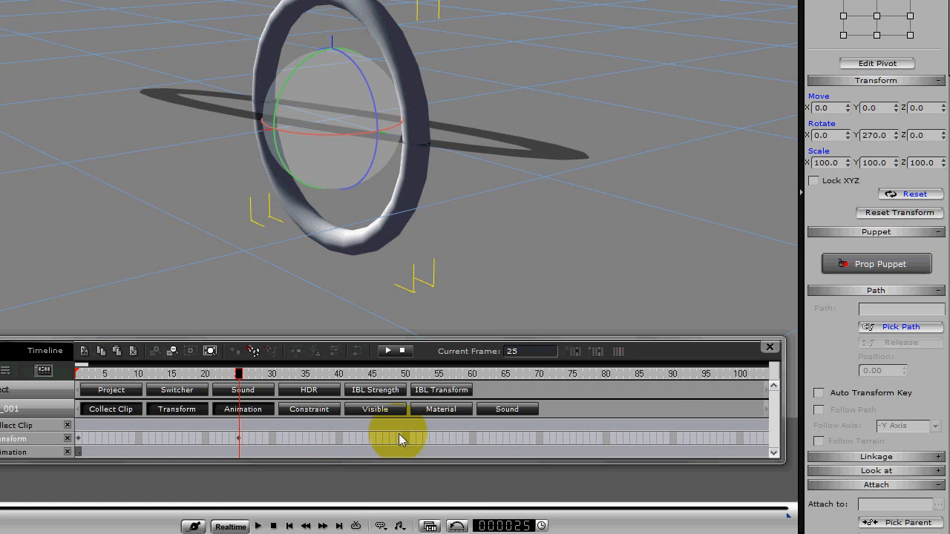
Key the torus's Y rotation at 180 on frame 50.
left_click(405, 437)
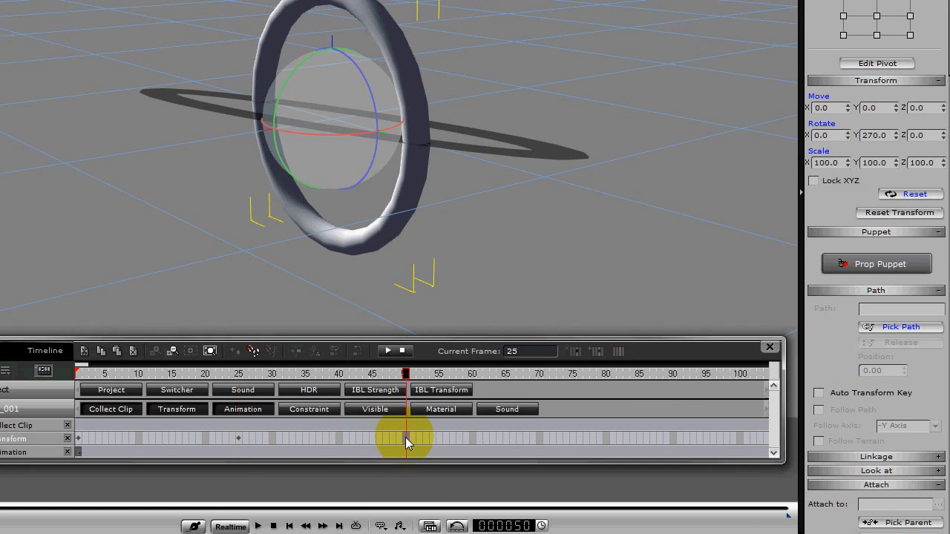
left_click(862, 133)
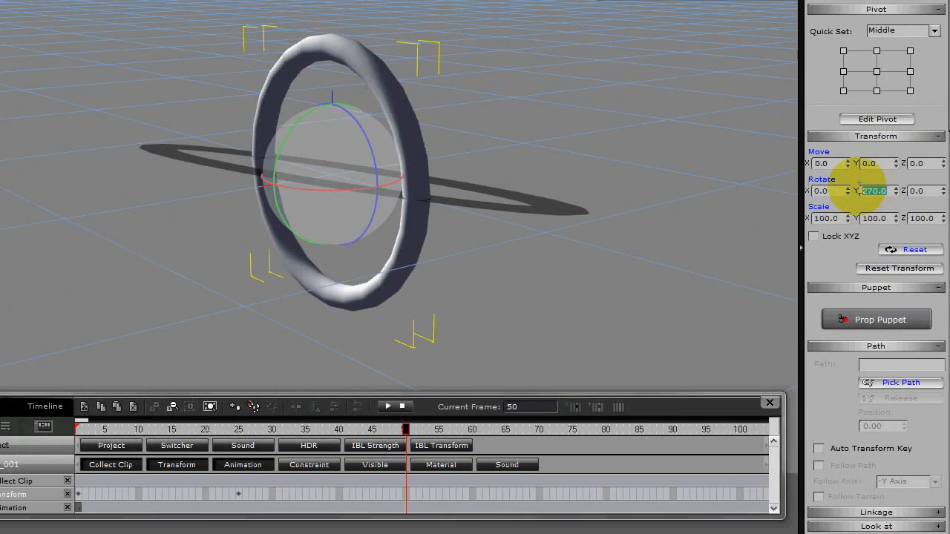
type("180")
key("Return")
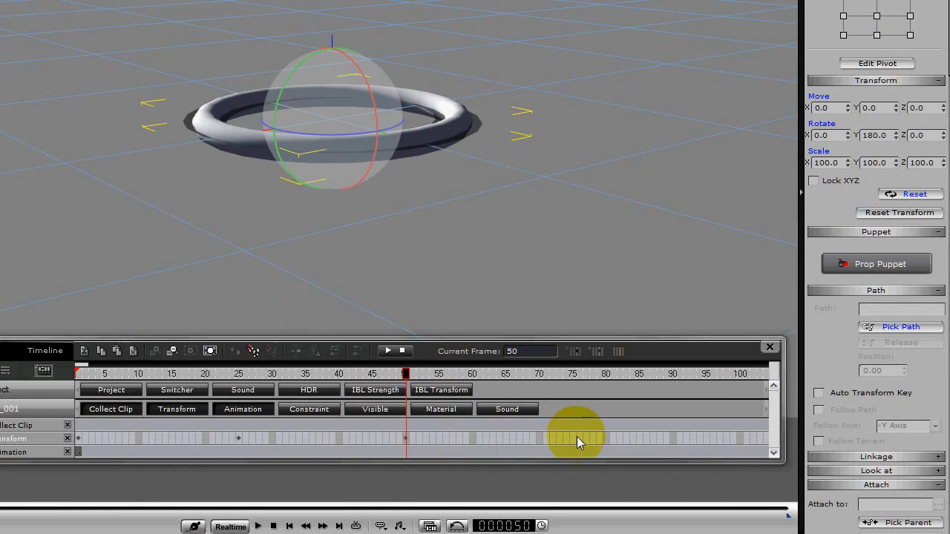
Key the torus's Y rotation at 90 on frame 75.
left_click(576, 436)
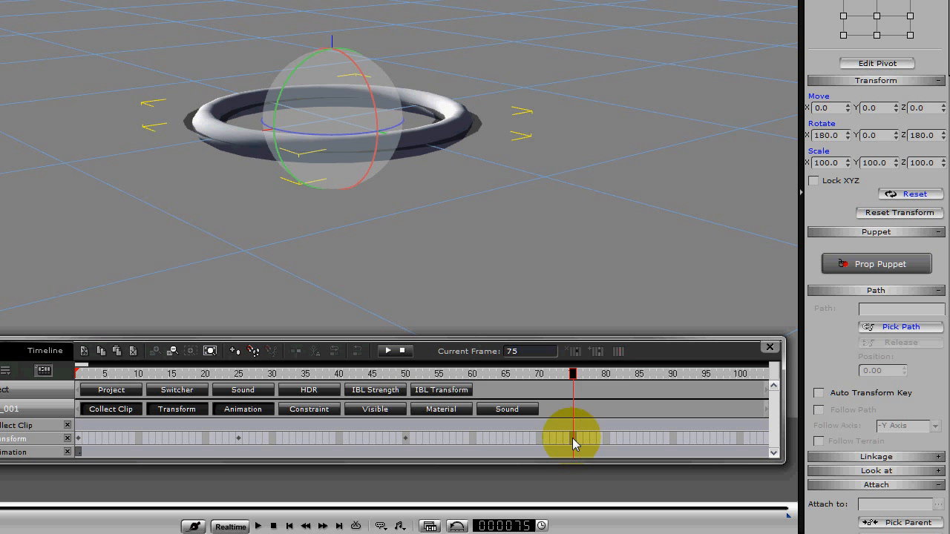
left_click(866, 135)
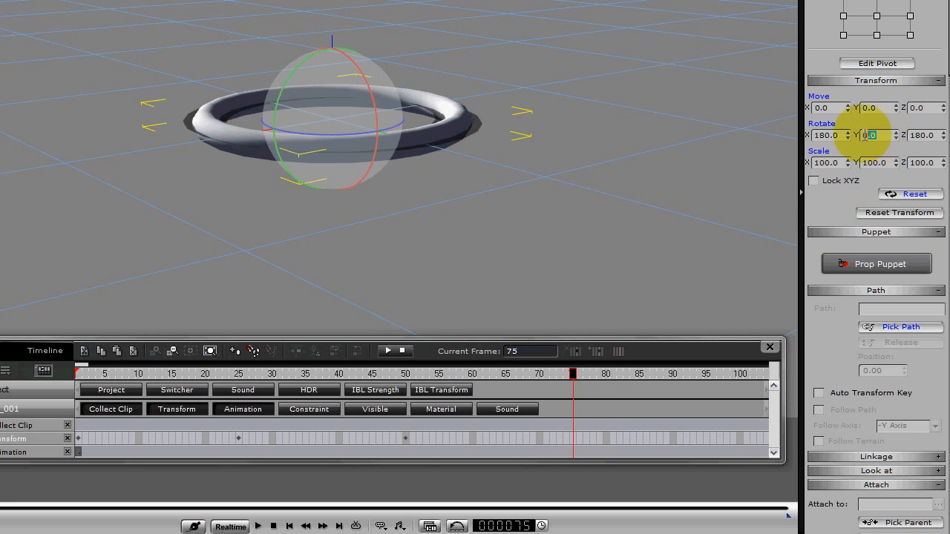
type("90")
key("Return")
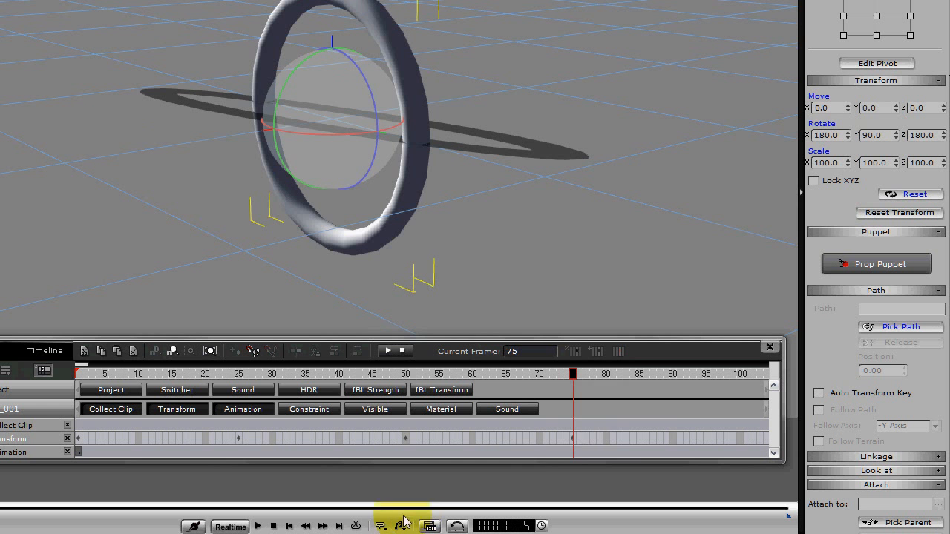
Key the torus's Y rotation at 0 on frame 100, play back the full rotation and stop.
left_click(740, 438)
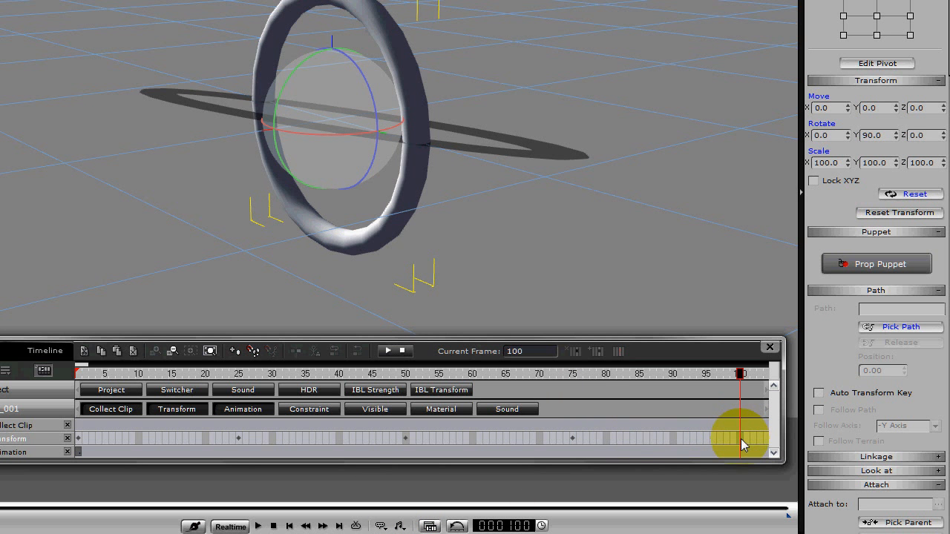
left_click_drag(886, 135, 858, 130)
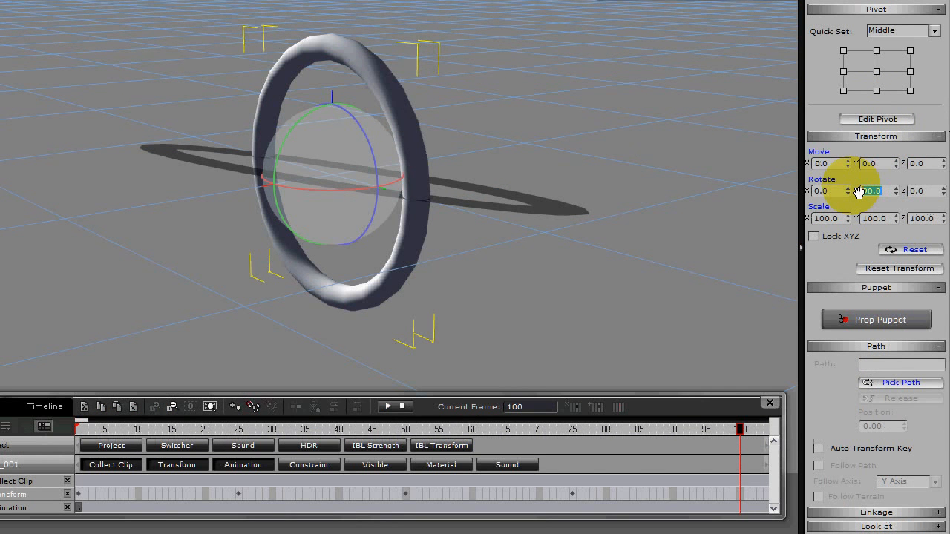
key("Return")
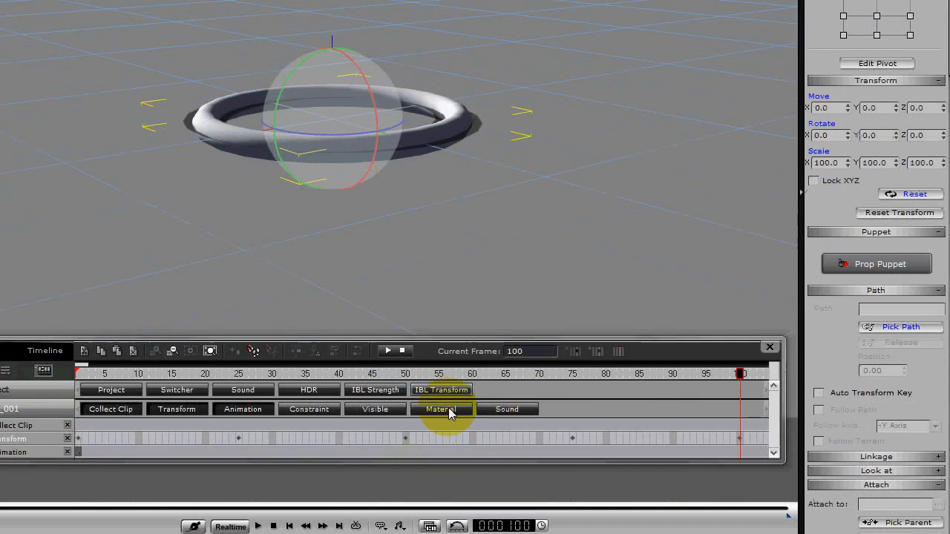
left_click(258, 526)
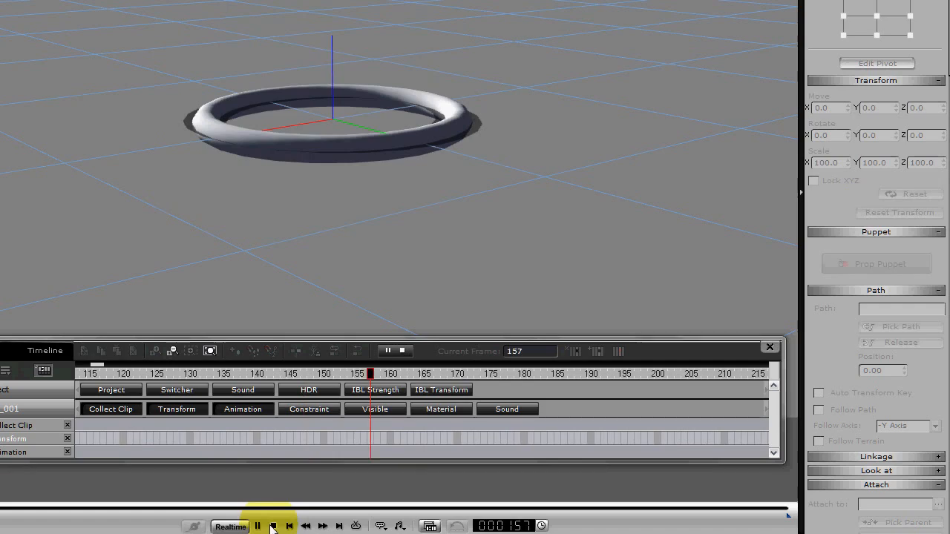
left_click(273, 526)
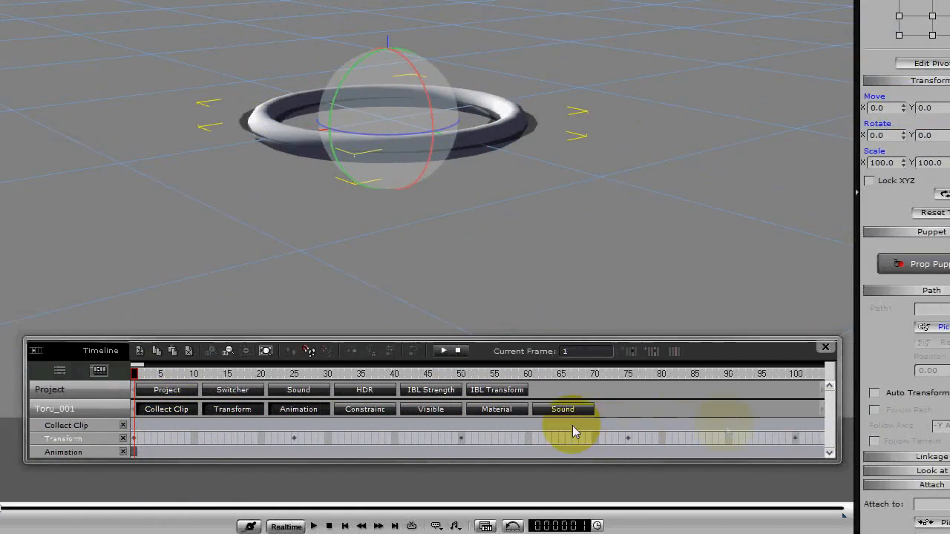
Collect the motion from frame 1 to about frame 100 and add it to the library as perform clip "C".
left_click(743, 422)
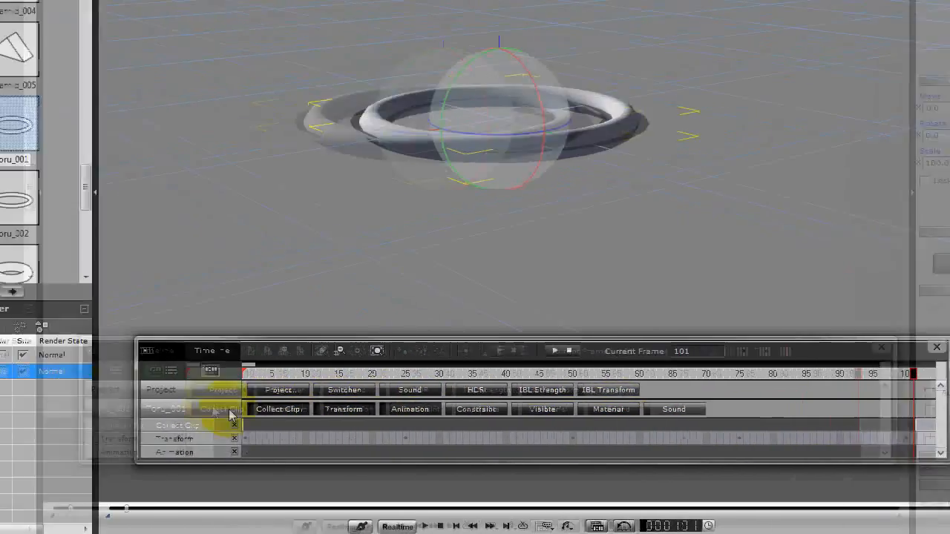
left_click(245, 424)
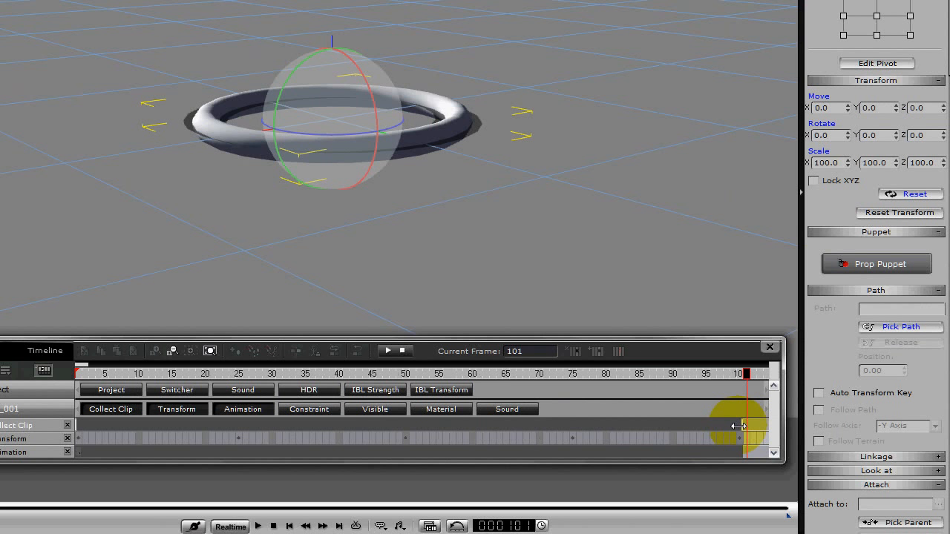
left_click(739, 426)
right_click(434, 425)
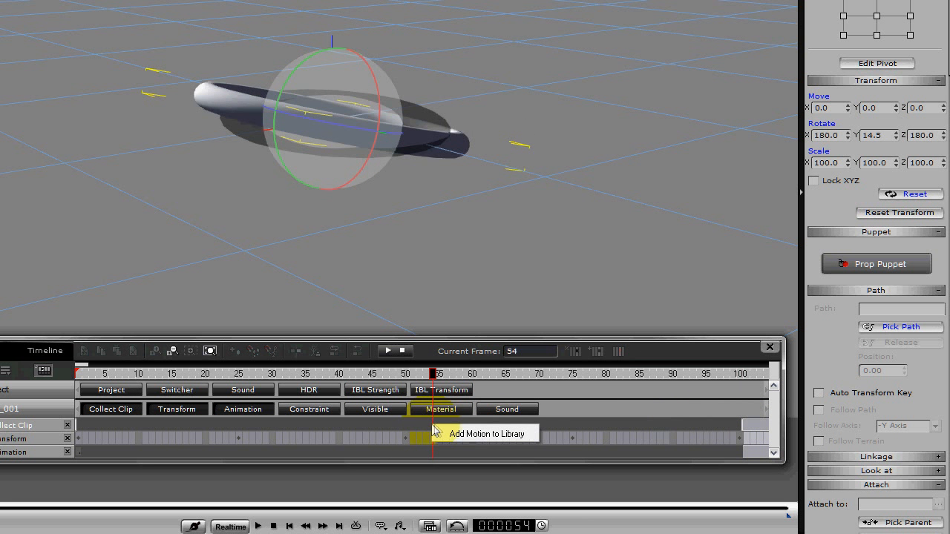
left_click(460, 435)
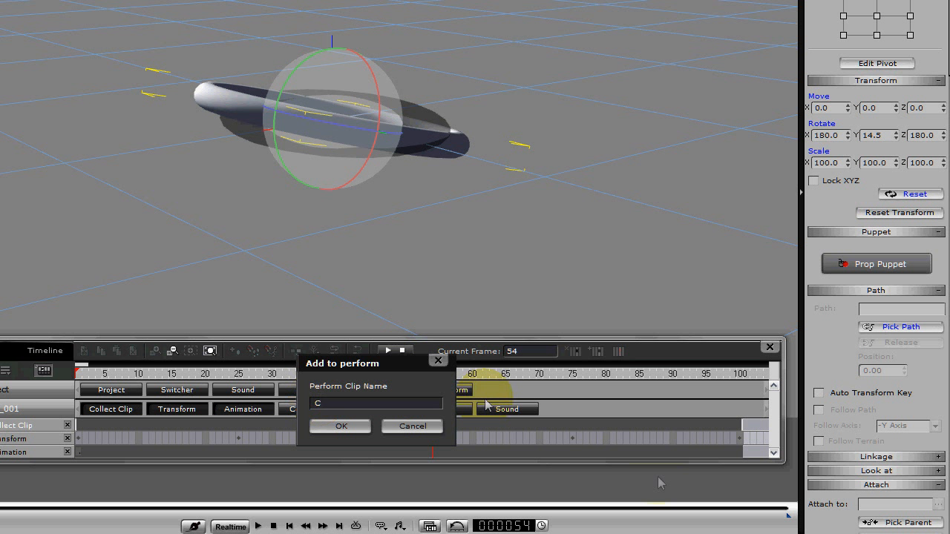
left_click(346, 426)
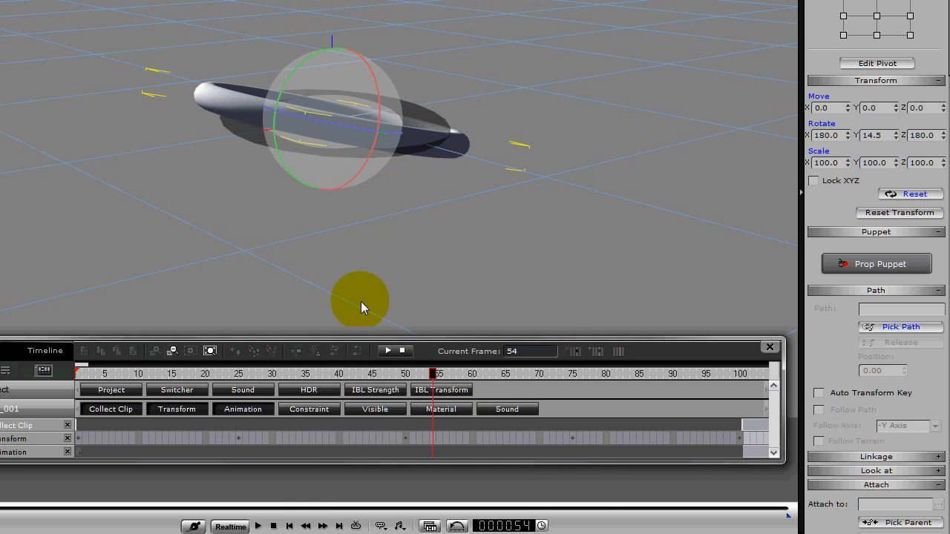
Return to frame 1 and remove all of the torus's keyed animation.
left_click(280, 526)
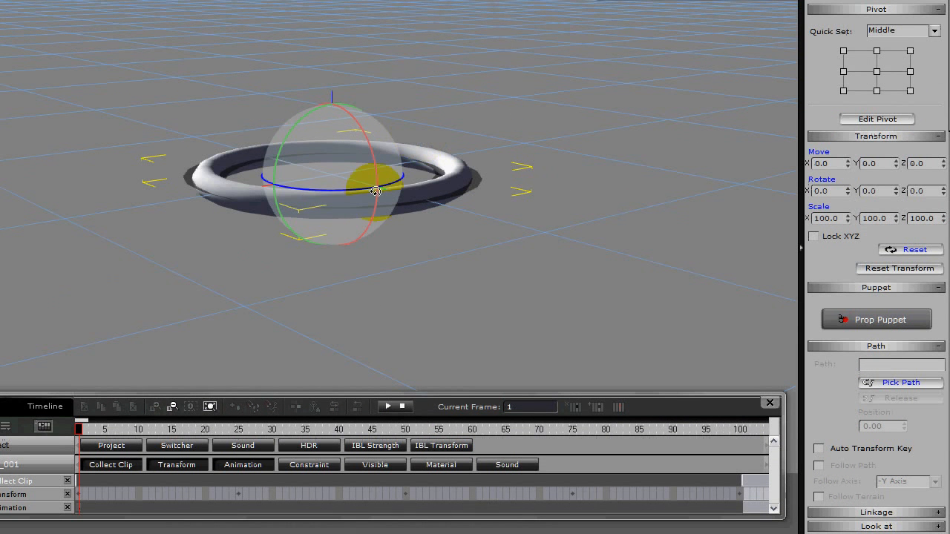
right_click(367, 143)
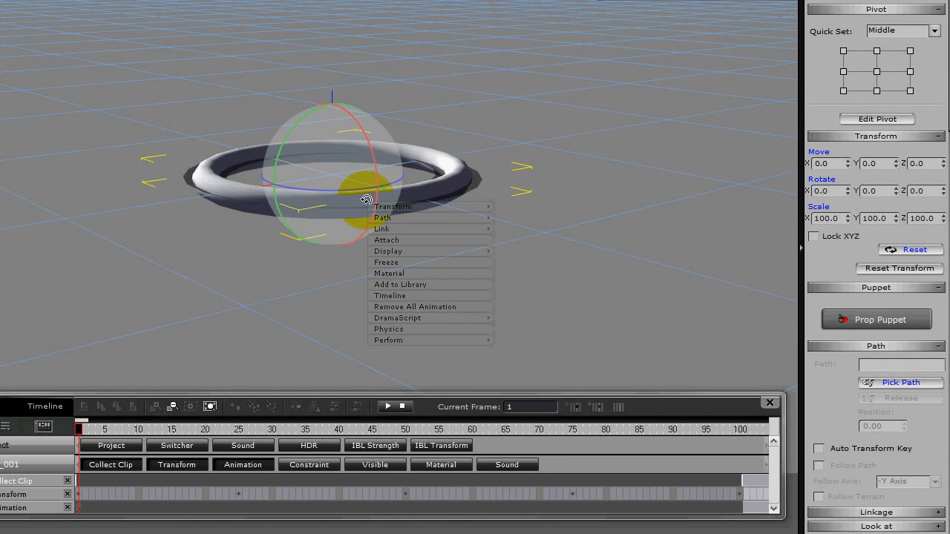
left_click(407, 309)
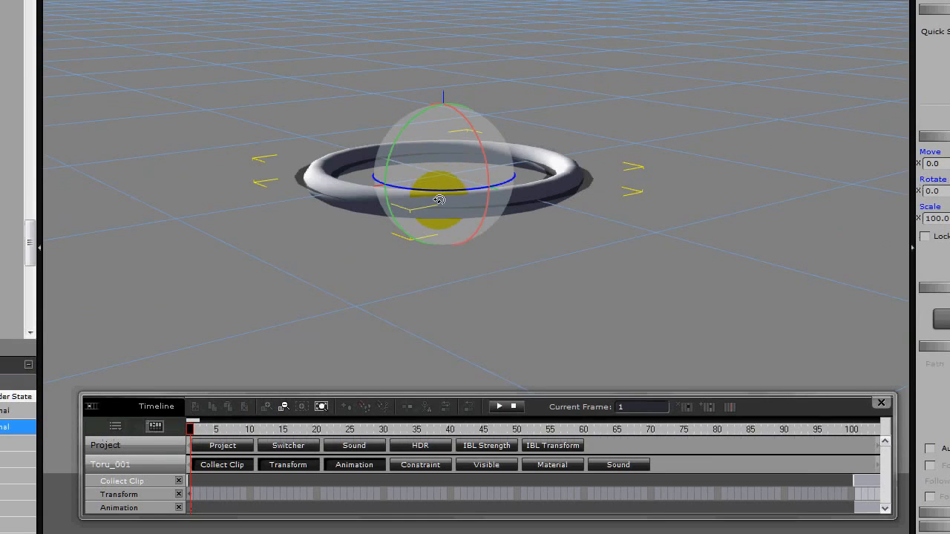
Perform the C clip on the torus from frame 1.
right_click(441, 146)
mouse_move(449, 342)
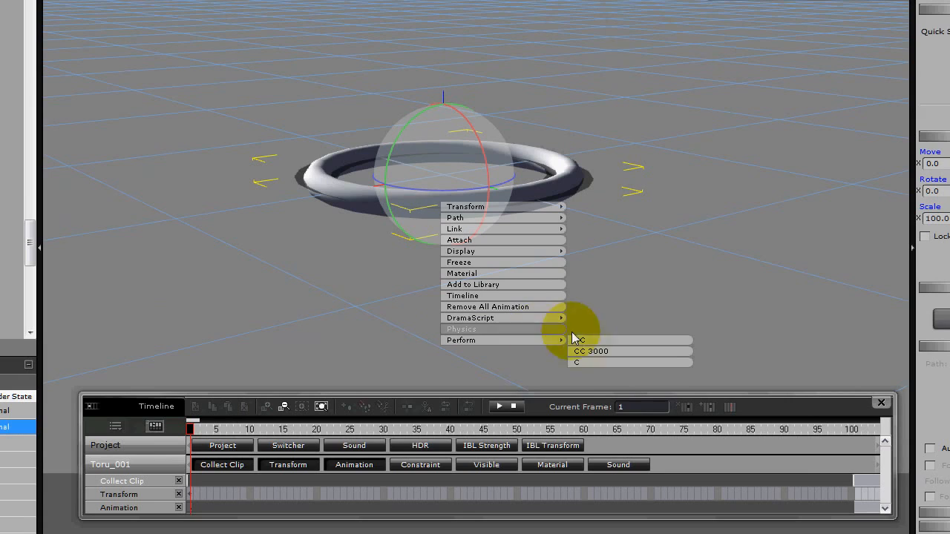
left_click(583, 361)
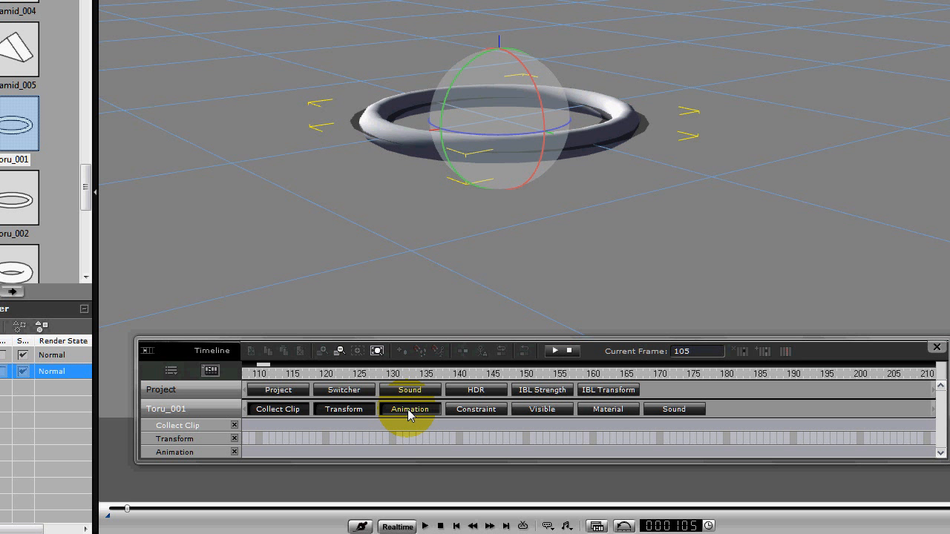
Bring the timeline back to its early frames and show only the torus's Animation track.
left_click(407, 409)
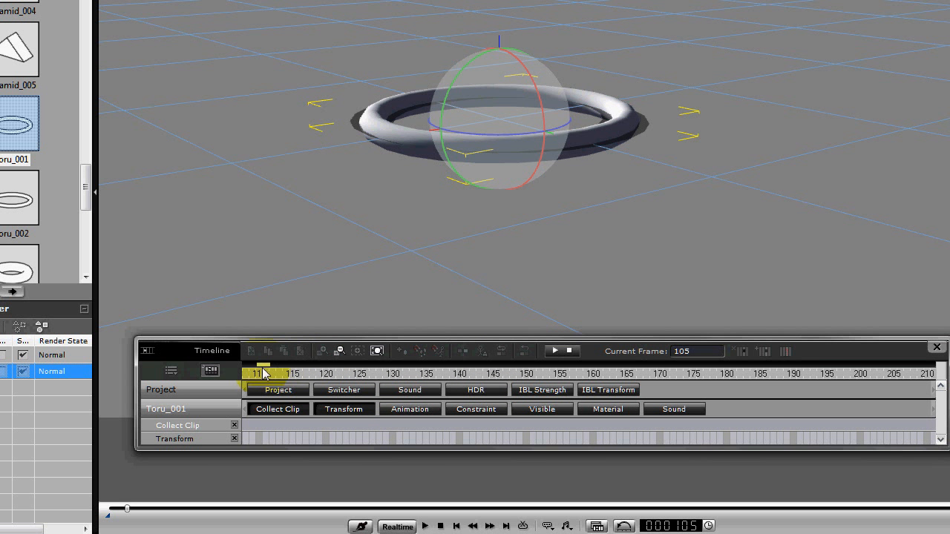
left_click_drag(263, 371, 252, 371)
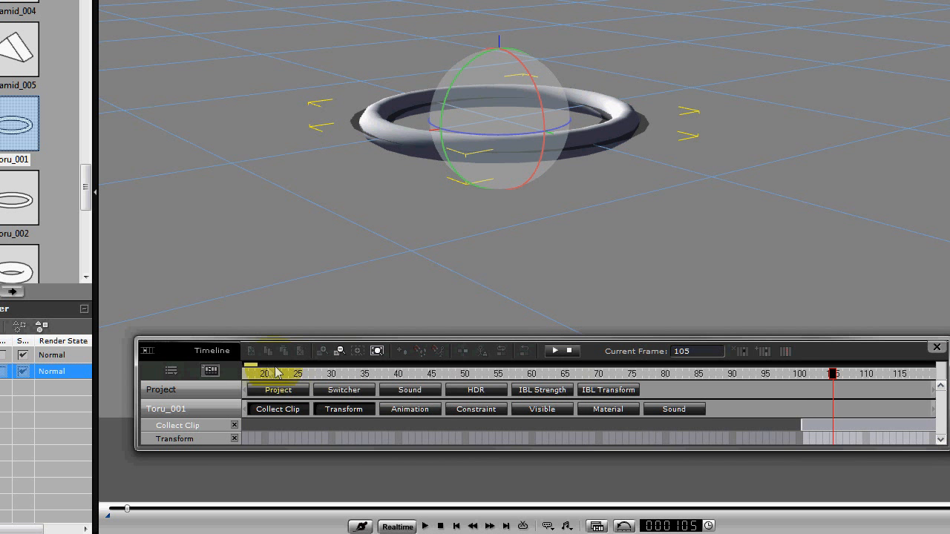
left_click_drag(260, 366, 274, 363)
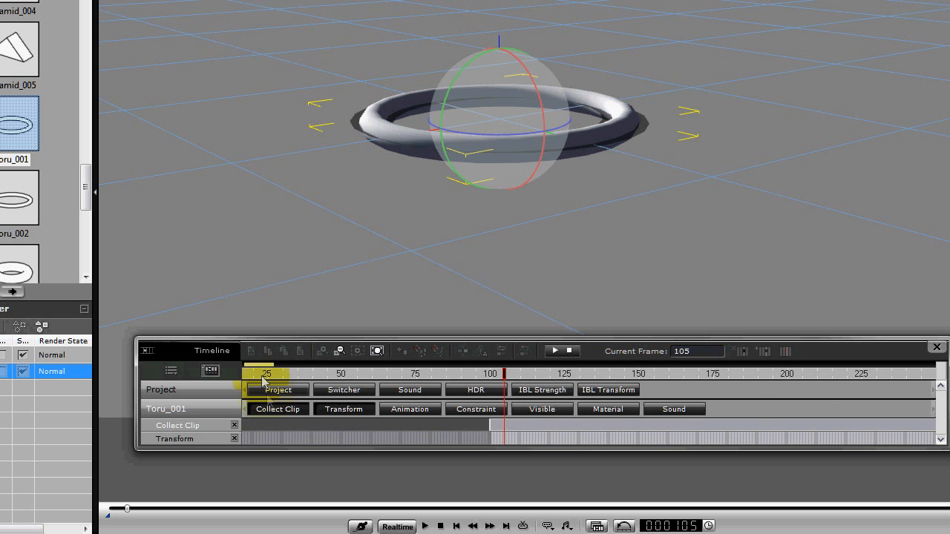
left_click(329, 410)
left_click(288, 412)
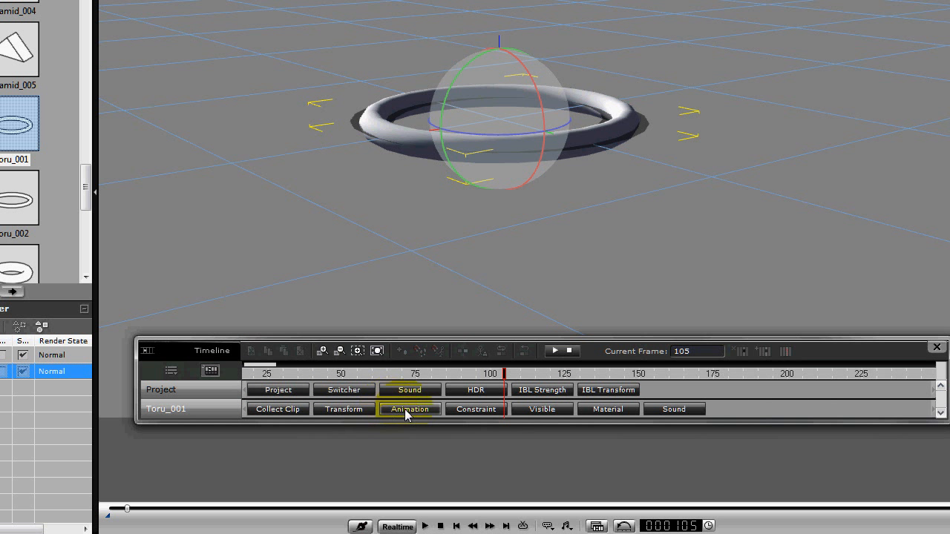
left_click(404, 409)
Move the C clip on the Animation track to start at about frame 35 and return to frame 1.
left_click(367, 425)
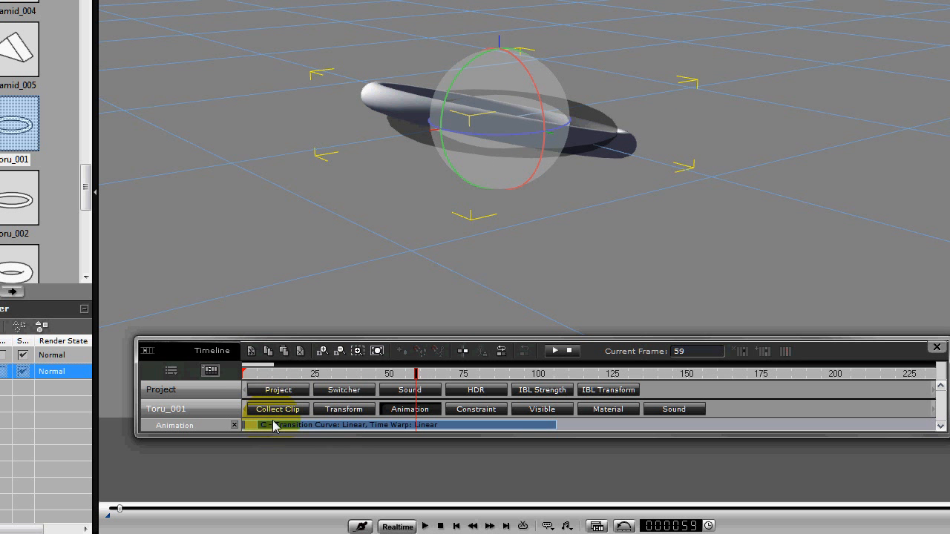
left_click_drag(274, 426, 352, 431)
left_click(245, 427)
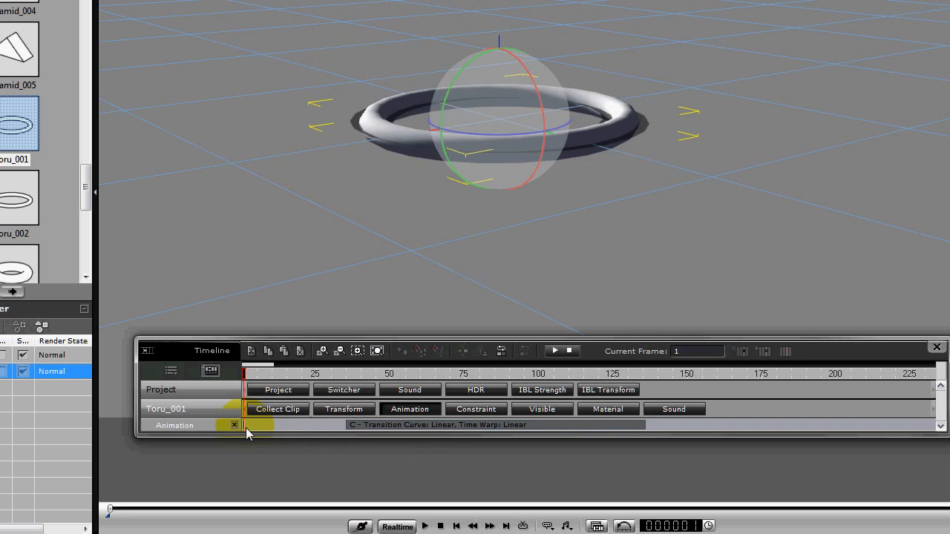
Move the C clip back to the first frame of the Animation track and loop it out to at least frame 200.
left_click(269, 426)
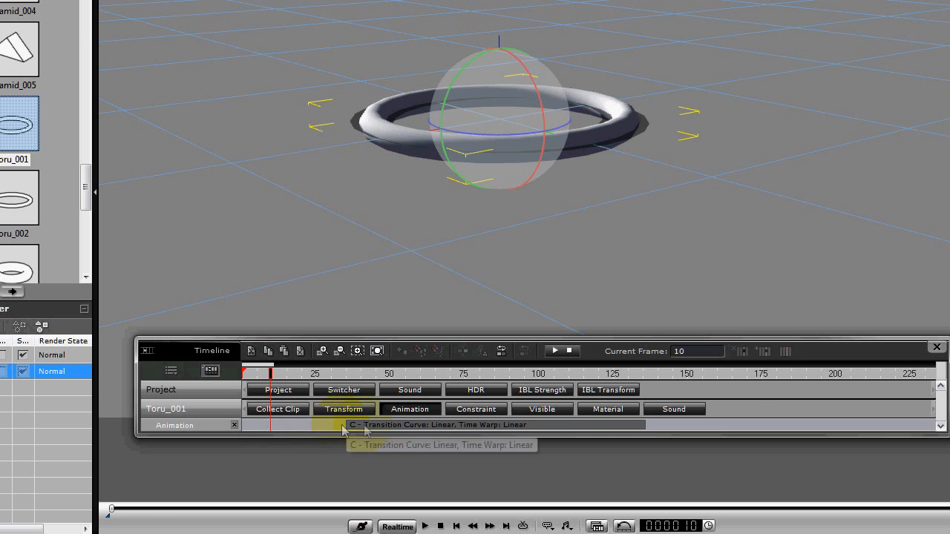
left_click_drag(365, 431, 224, 431)
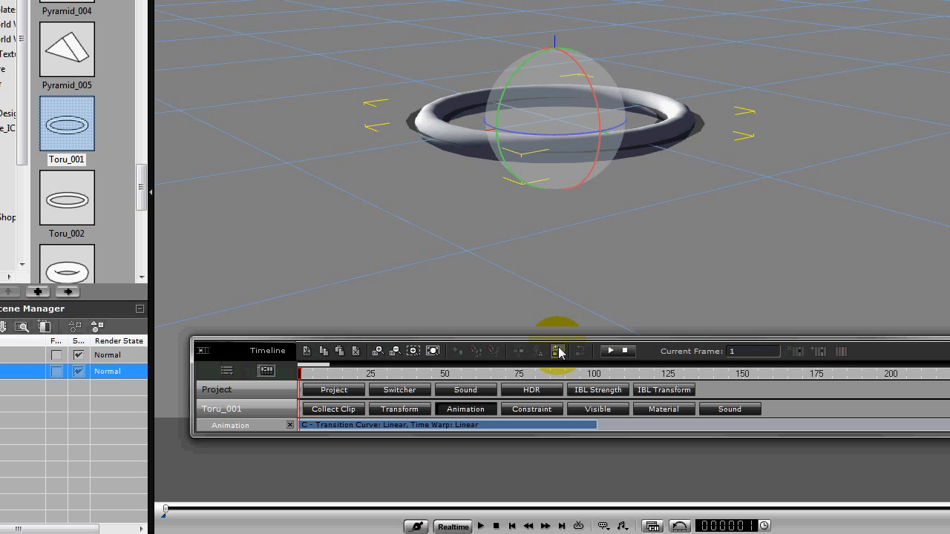
left_click_drag(595, 424, 637, 425)
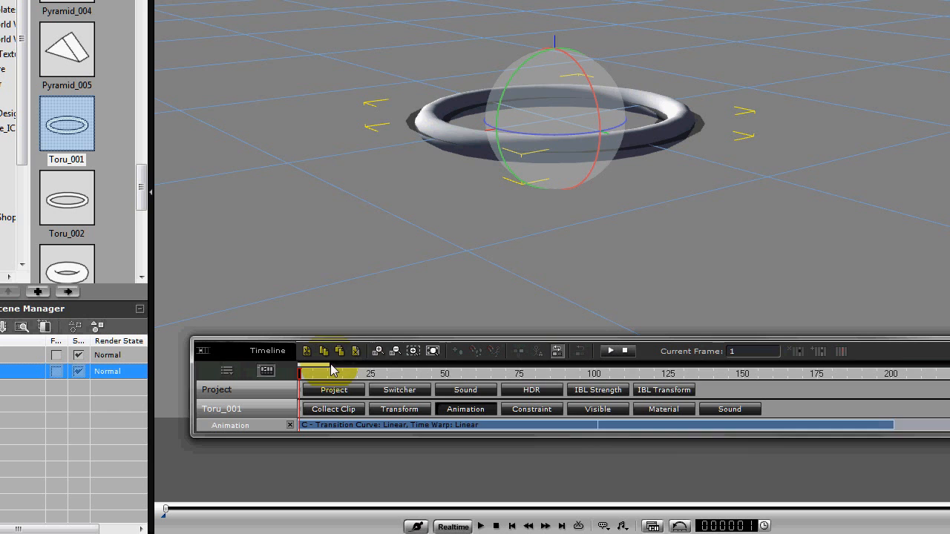
left_click_drag(330, 364, 560, 362)
left_click_drag(346, 424, 816, 425)
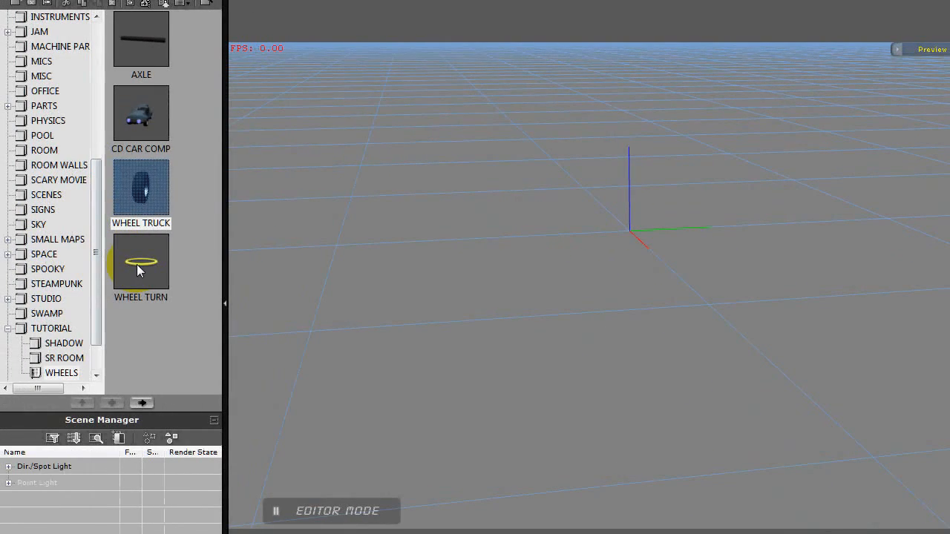
Add the WHEEL TURN prop to the scene and perform its WHEEL CC 3000 clip.
double_click(140, 264)
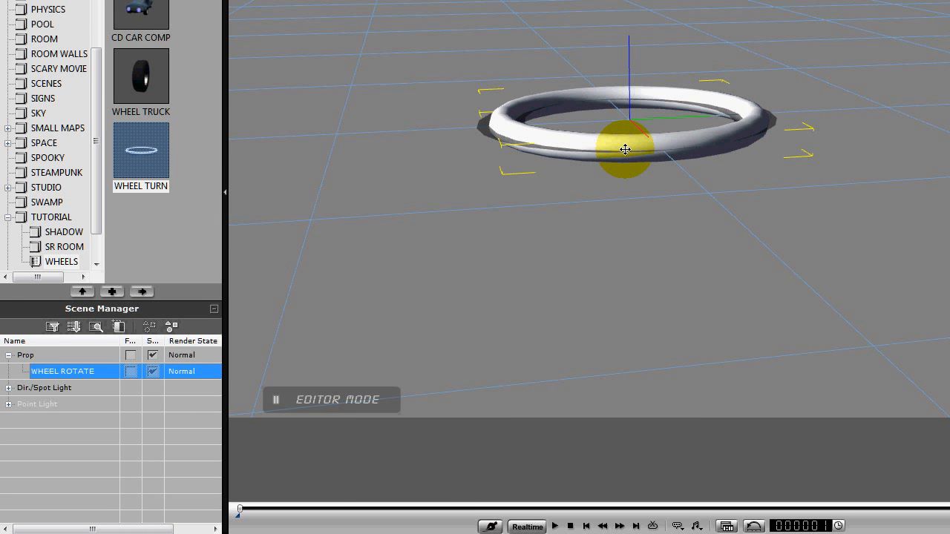
right_click(626, 150)
mouse_move(654, 290)
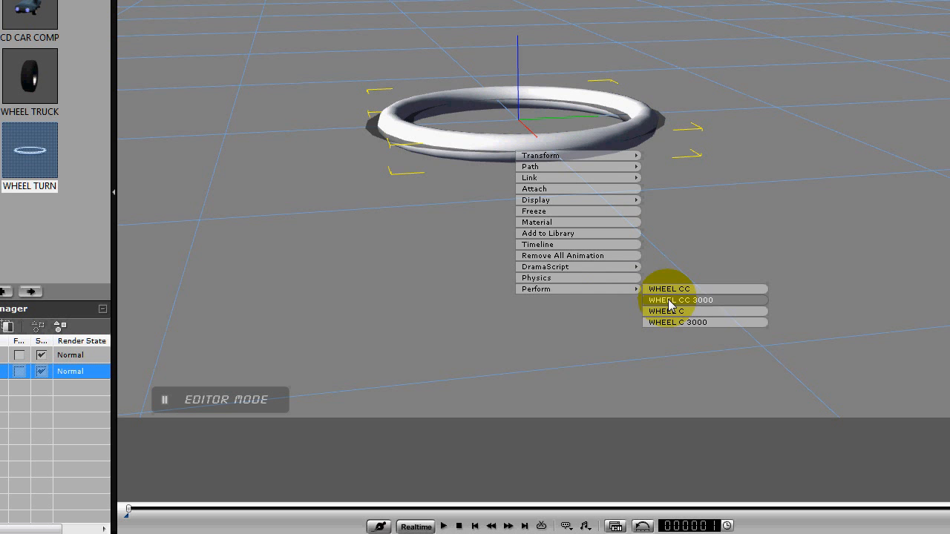
left_click(670, 301)
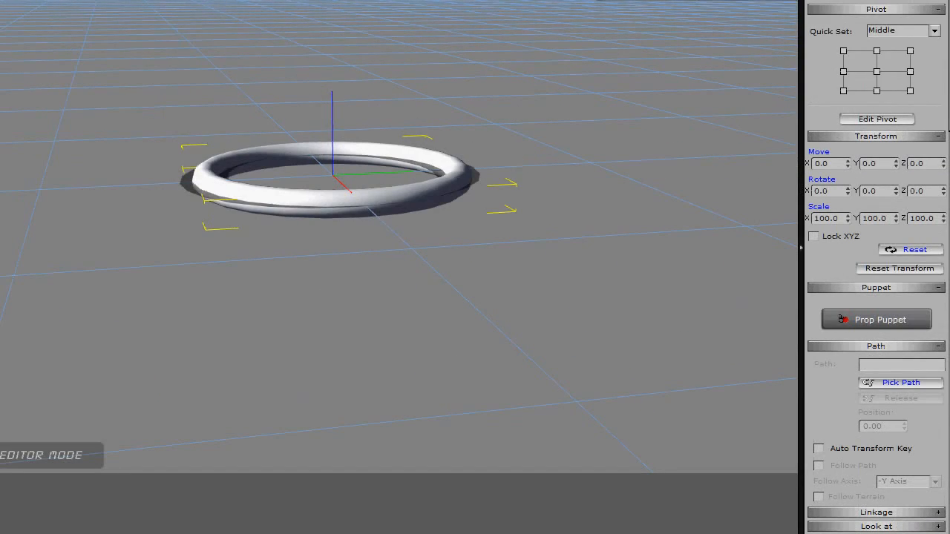
Play back the ring's rotation to check the performed clip, and stop playback.
mouse_move(312, 532)
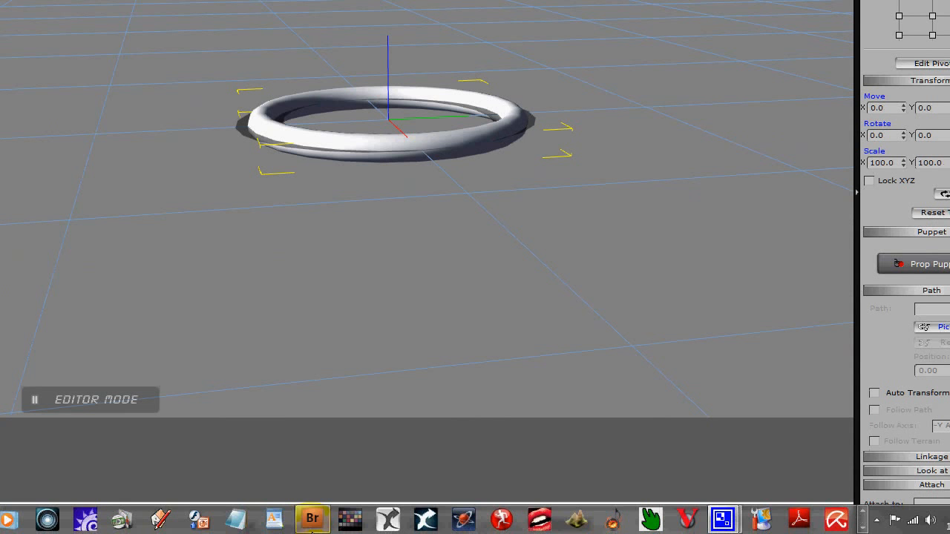
left_click(315, 526)
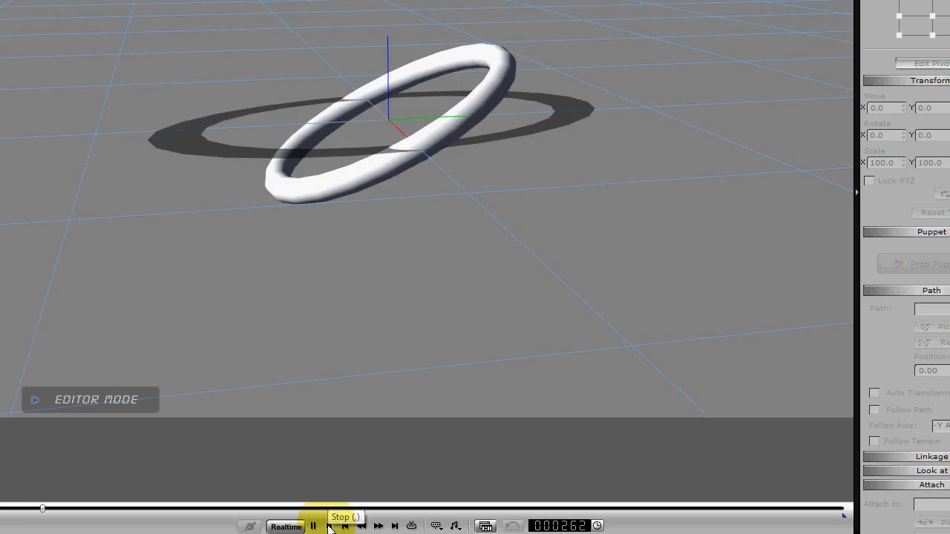
left_click(329, 526)
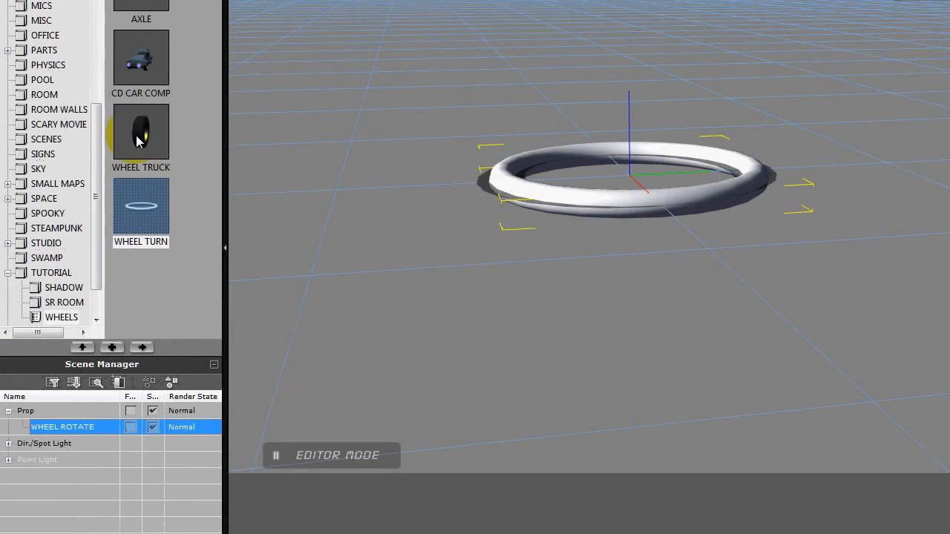
Add the WHEEL TRUCK prop attached to the WHEEL ROTATE torus, and preview the animation.
double_click(138, 142)
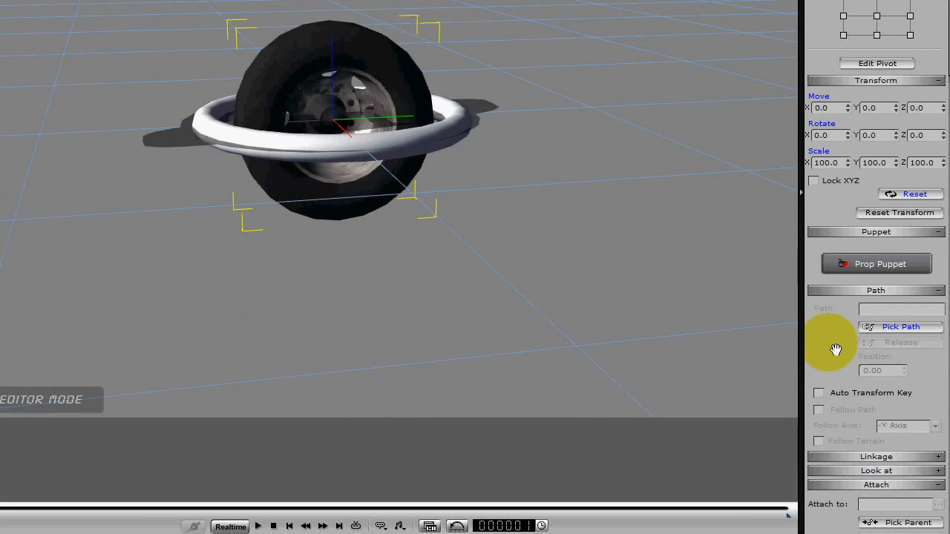
left_click_drag(836, 349, 853, 74)
left_click(902, 356)
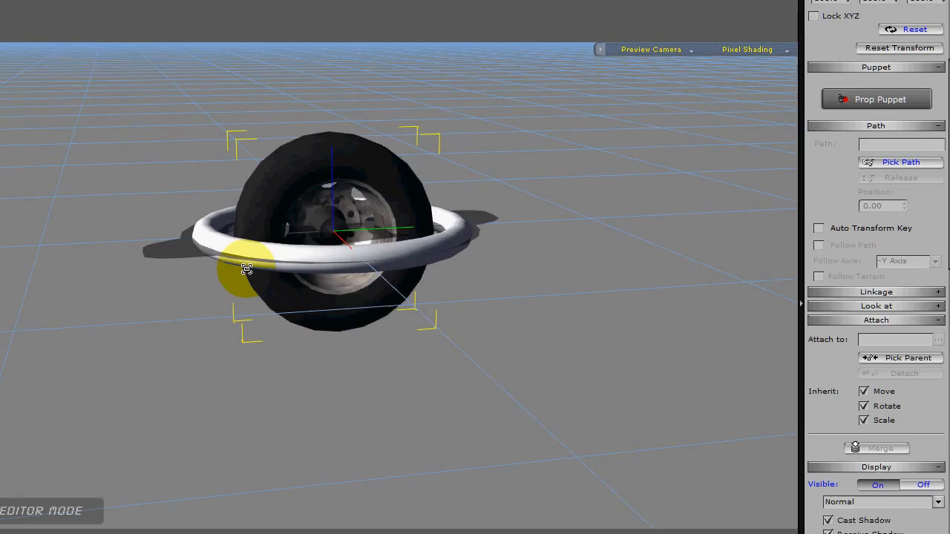
left_click(265, 240)
left_click(313, 526)
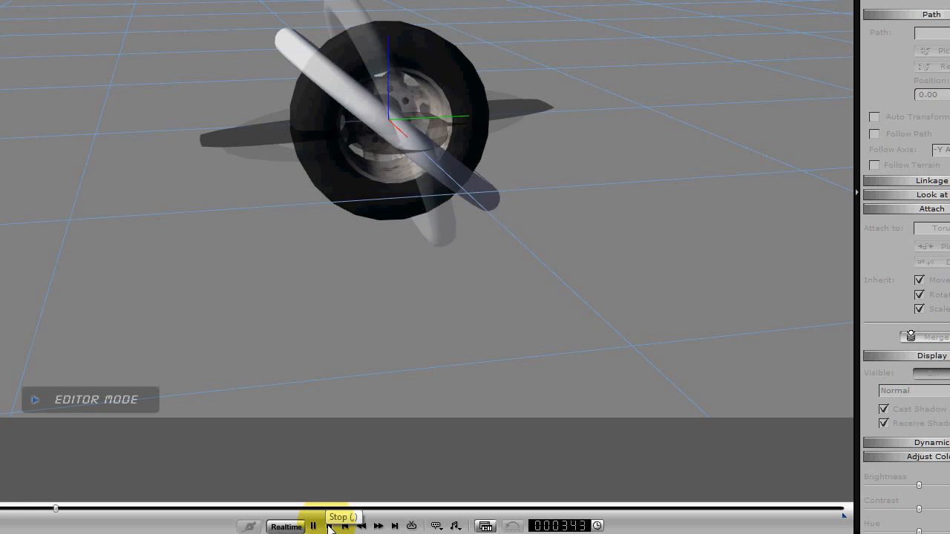
left_click(329, 526)
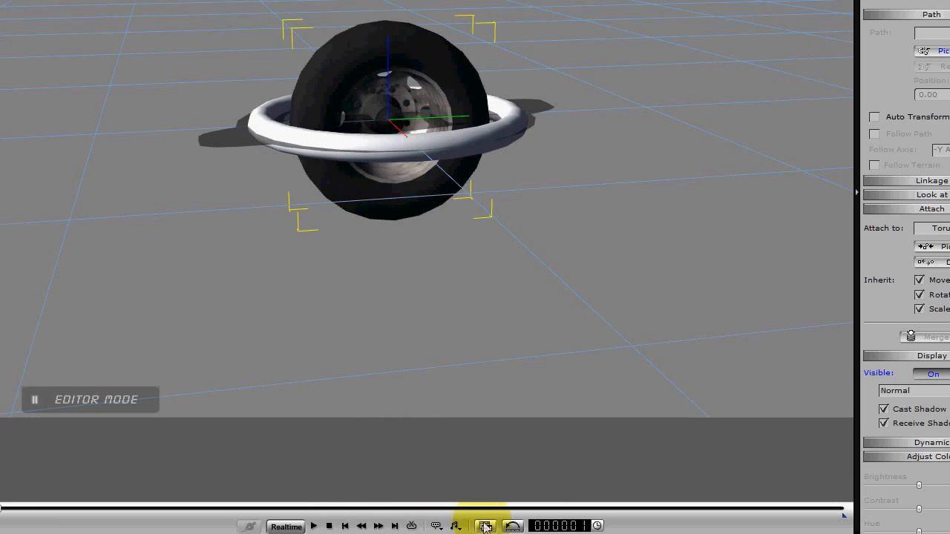
Show WHEEL ROTATE's Animation track in the timeline and shorten the WHEEL CC 3000 clip to end at about frame 785.
left_click(484, 526)
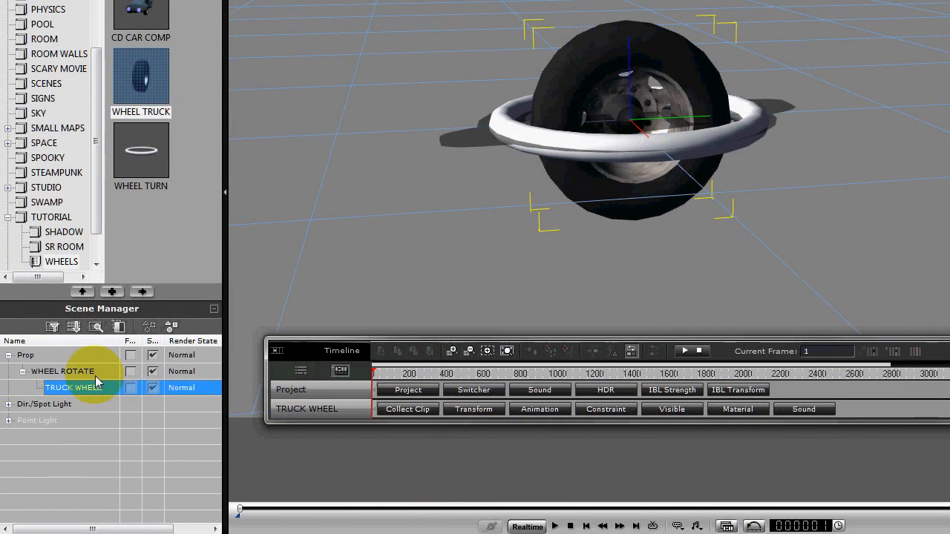
left_click(88, 371)
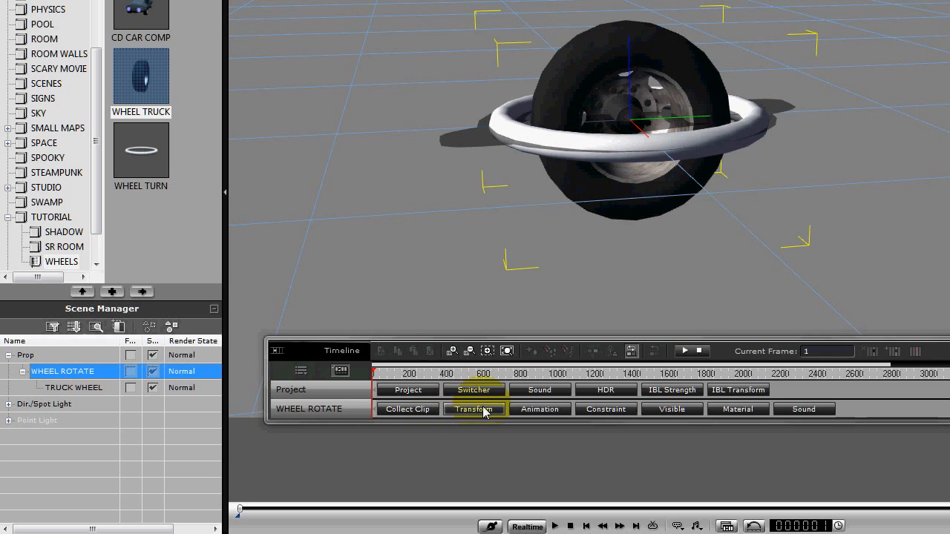
left_click(536, 409)
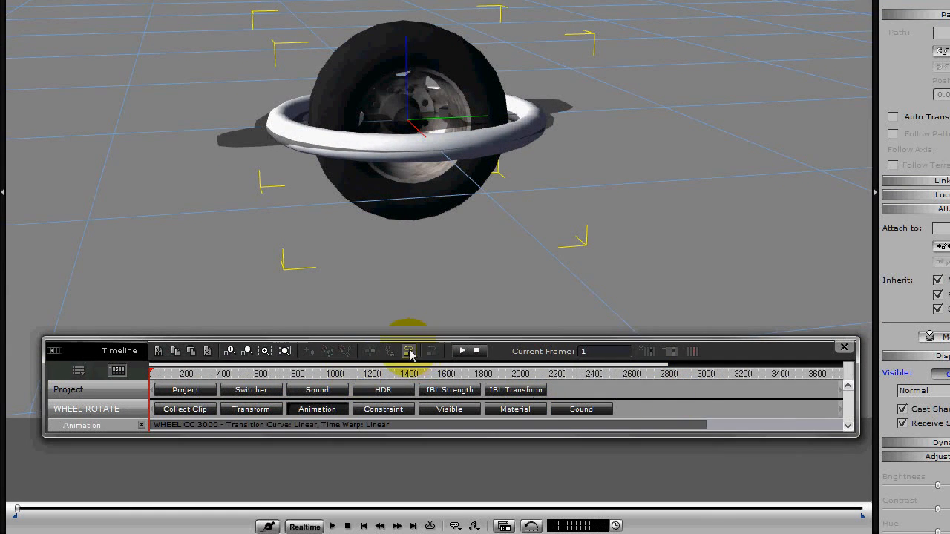
left_click_drag(708, 425, 512, 426)
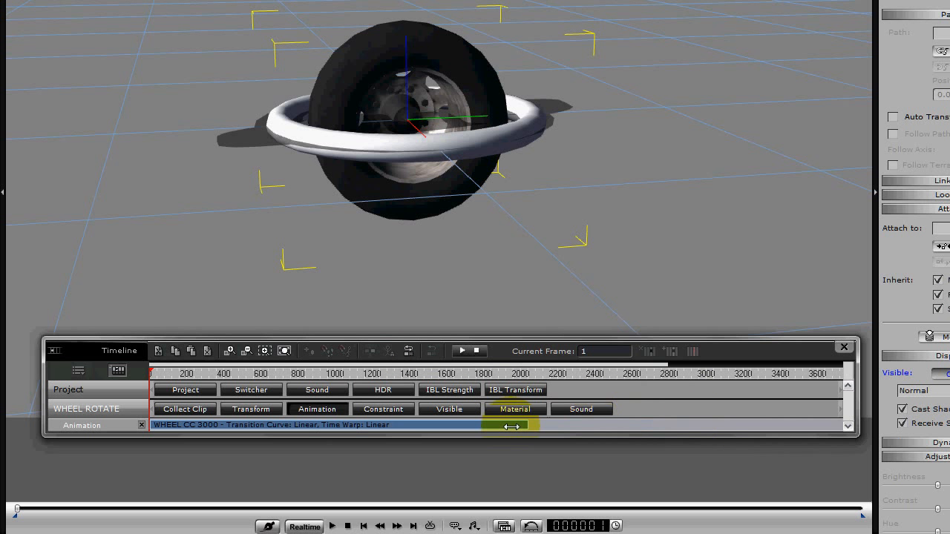
Play back the truck wheel's rotation with the shortened clip, viewing it closer up.
left_click(333, 526)
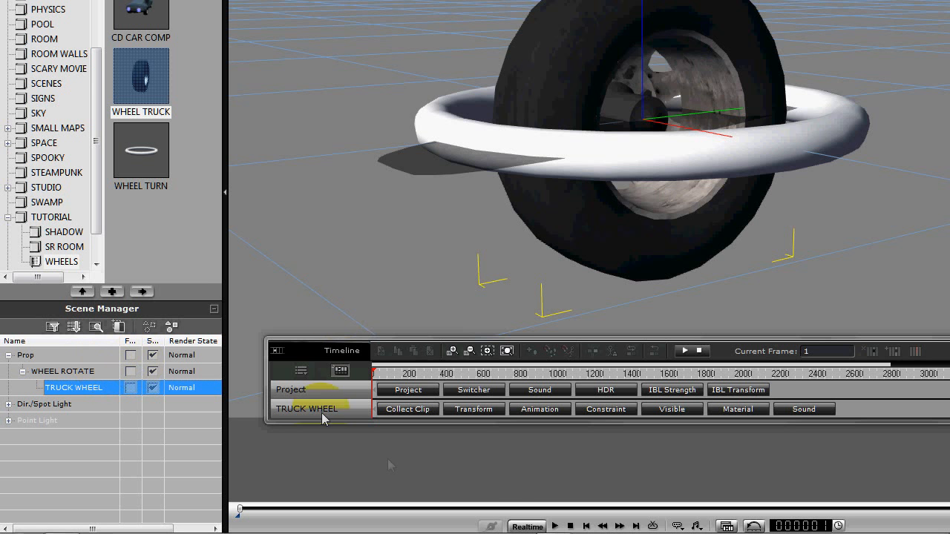
left_click(558, 525)
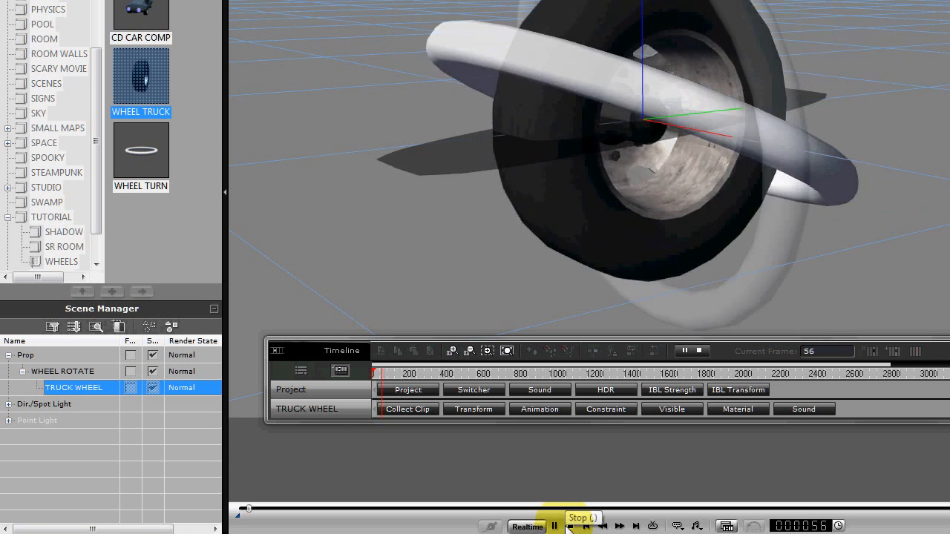
left_click(570, 525)
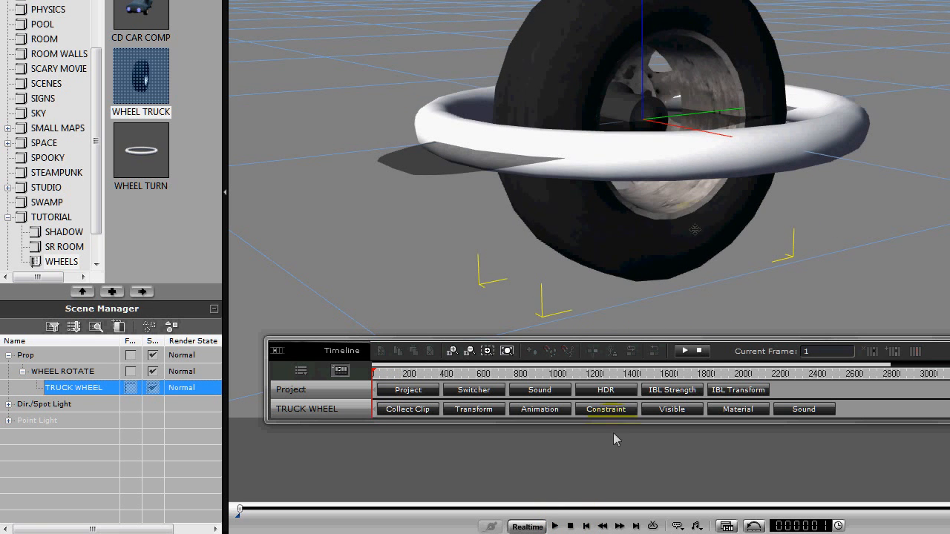
Set the WHEEL ROTATE prop as a dummy and play back the wheel's rotation.
left_click(101, 375)
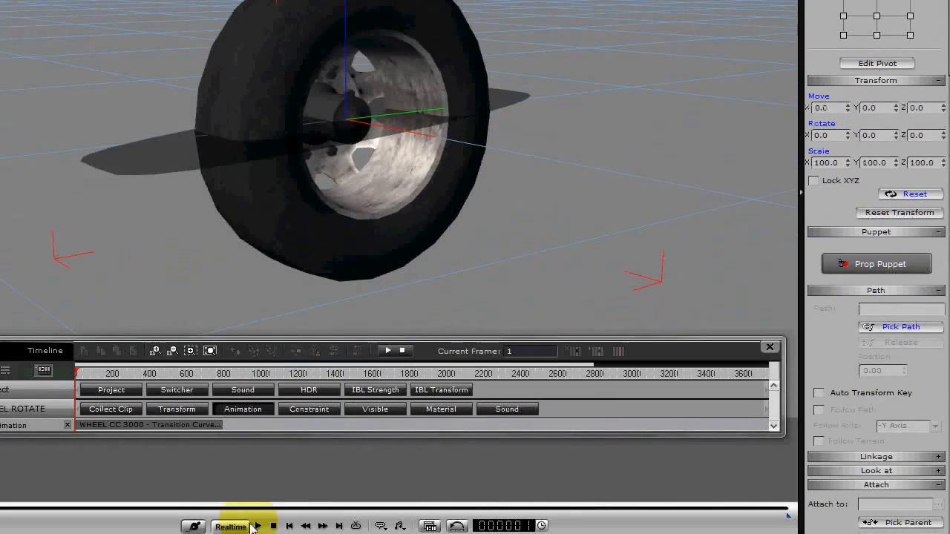
left_click(256, 526)
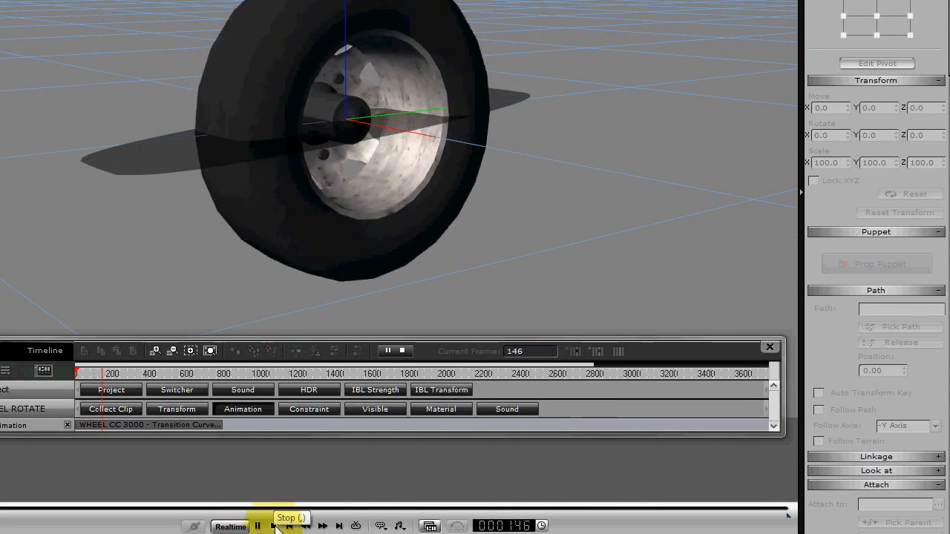
left_click(274, 526)
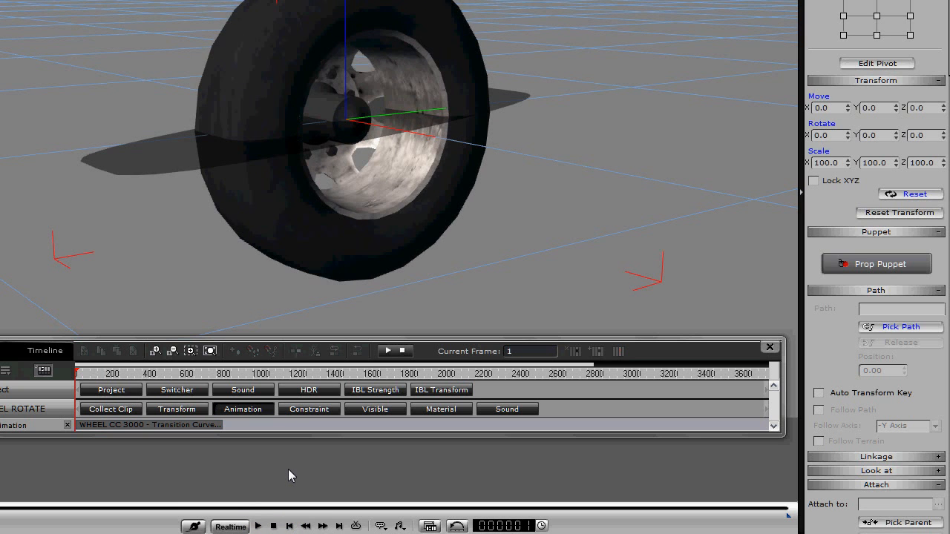
Try hiding the torus by lowering its material opacity to 0, and restore the opacity to 100.
left_click_drag(840, 305, 874, 4)
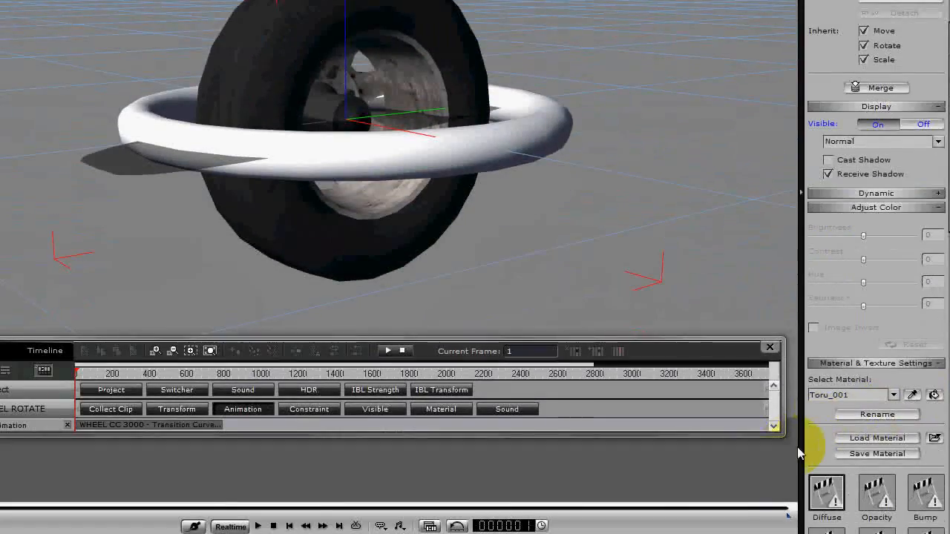
left_click_drag(826, 508, 839, 4)
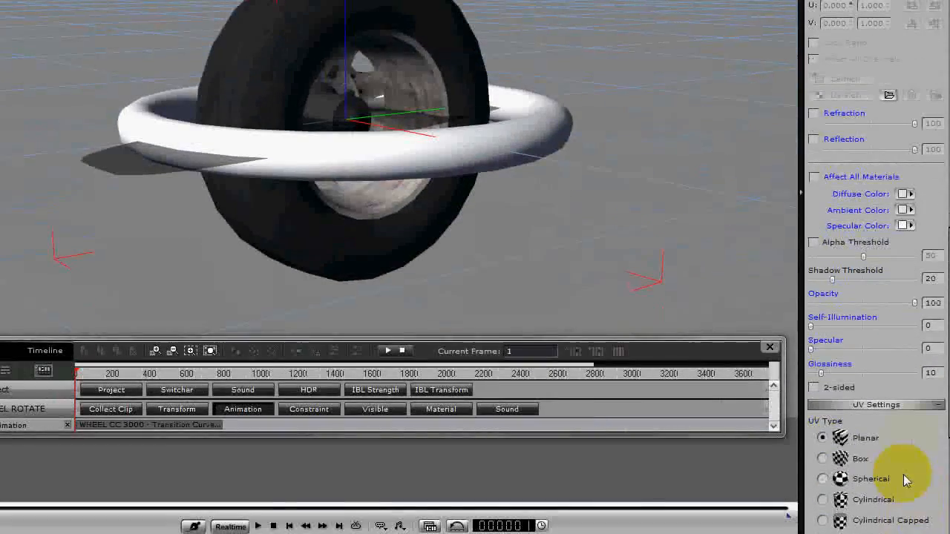
left_click_drag(913, 303, 742, 309)
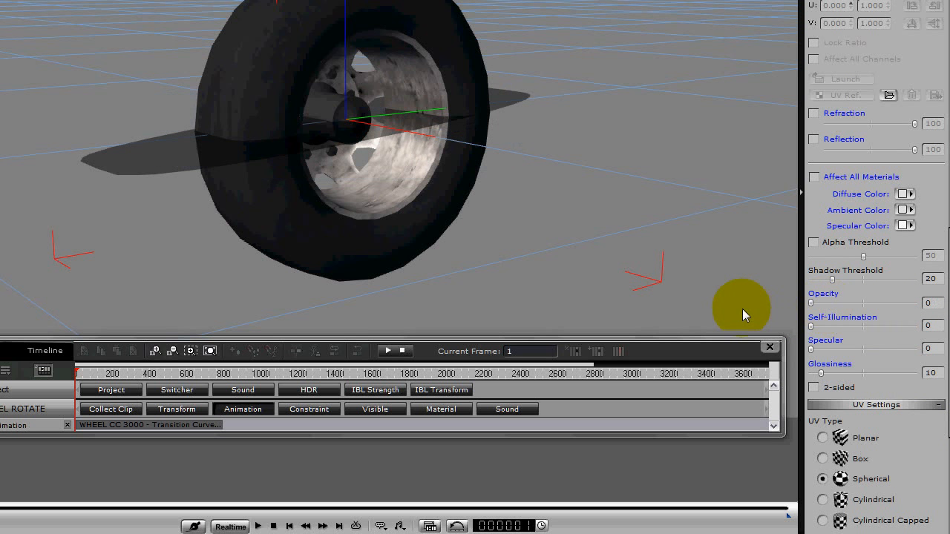
left_click_drag(629, 302, 936, 303)
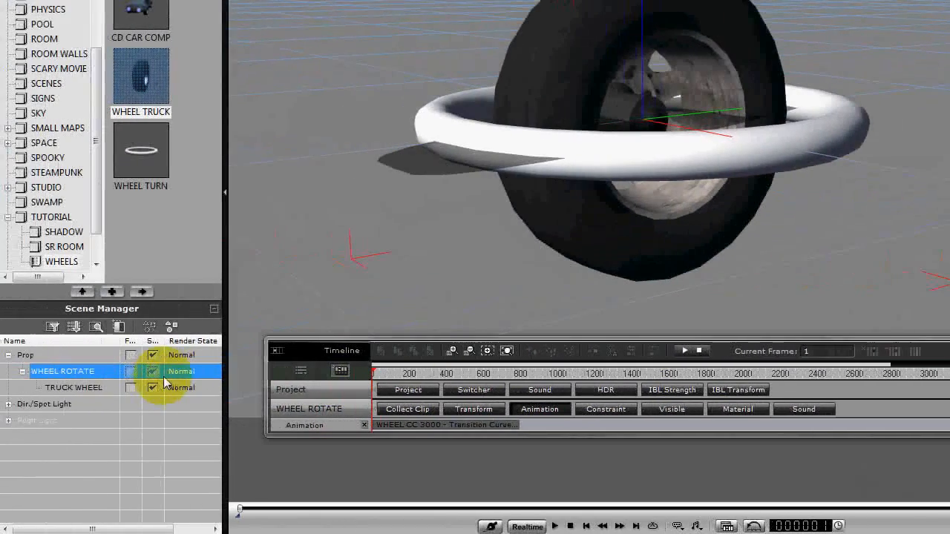
Toggle the visibility of WHEEL ROTATE and its attached truck wheel off and on twice.
left_click(153, 372)
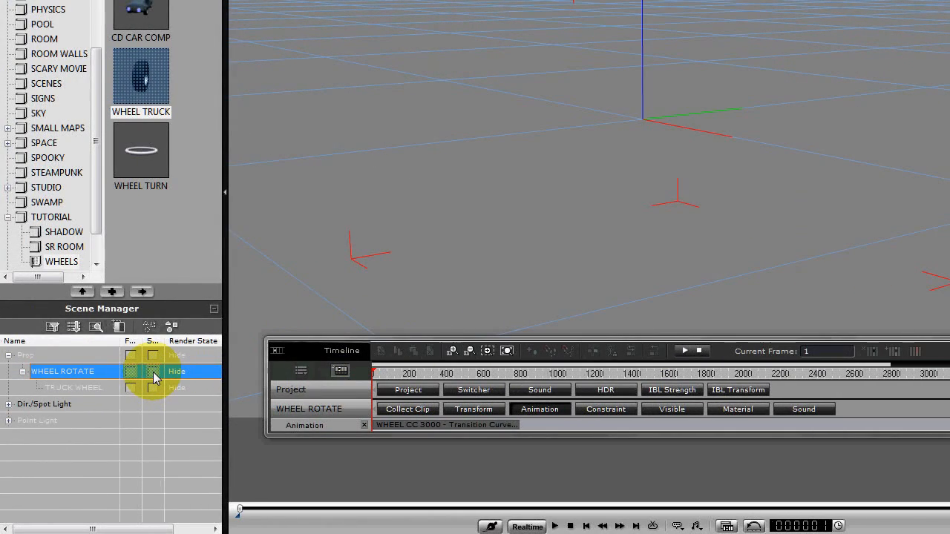
left_click(153, 372)
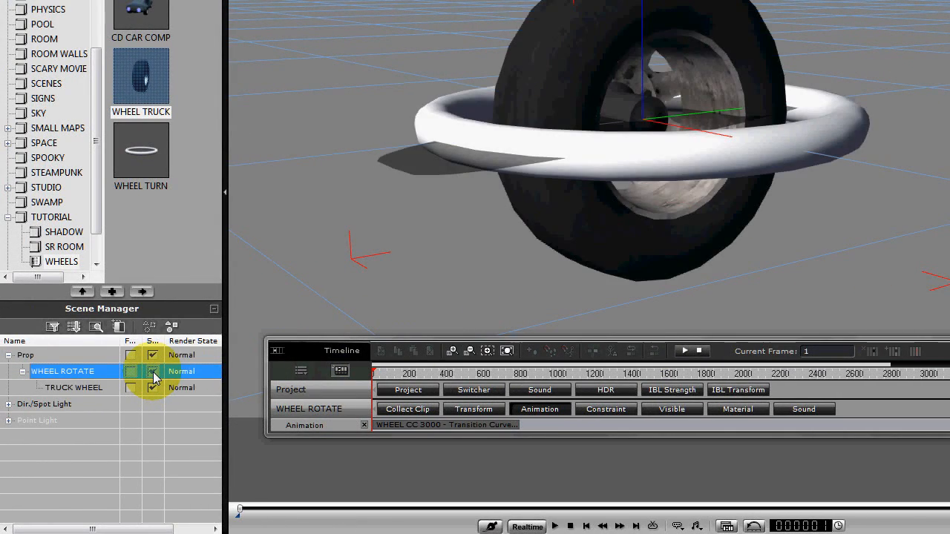
left_click(153, 372)
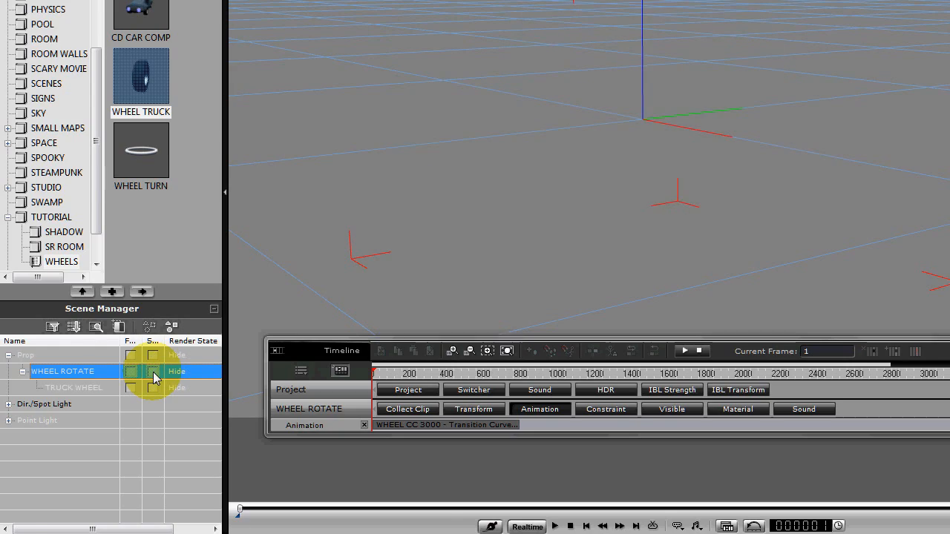
left_click(153, 373)
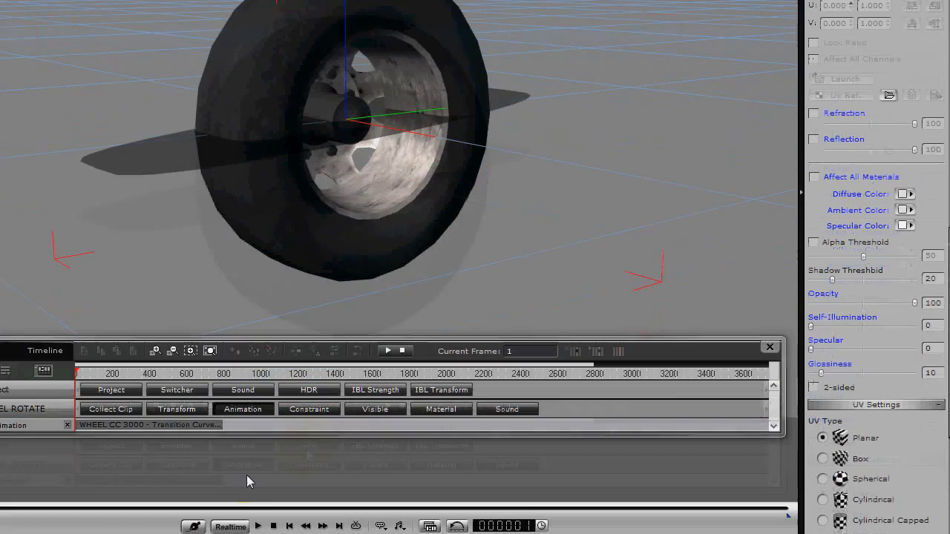
Play back the wheel's rotation with the ring as a dummy, and examine the prop's display mode options.
left_click(256, 526)
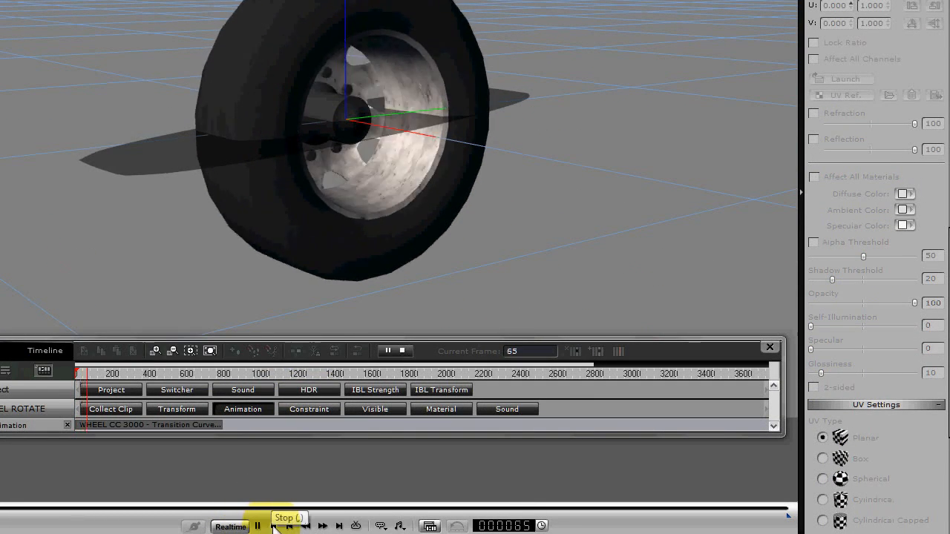
left_click(273, 527)
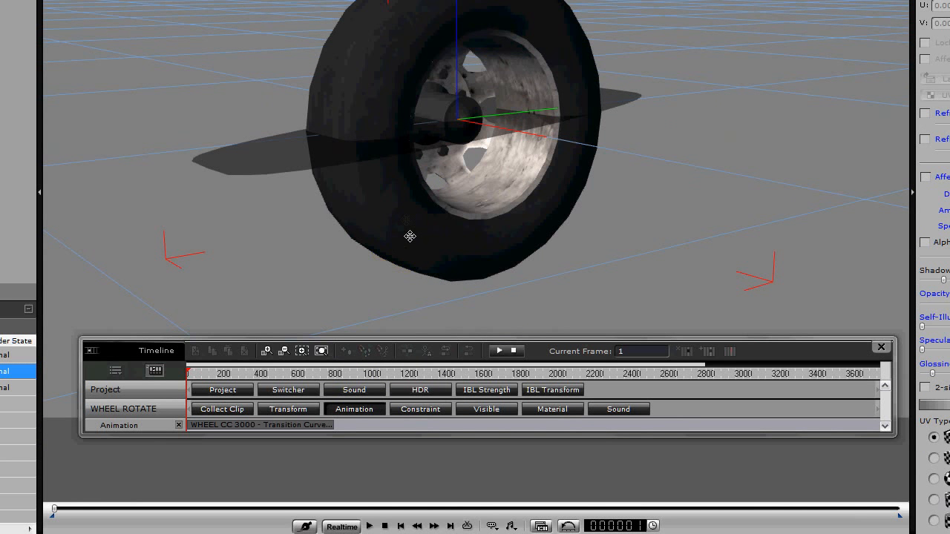
right_click(466, 230)
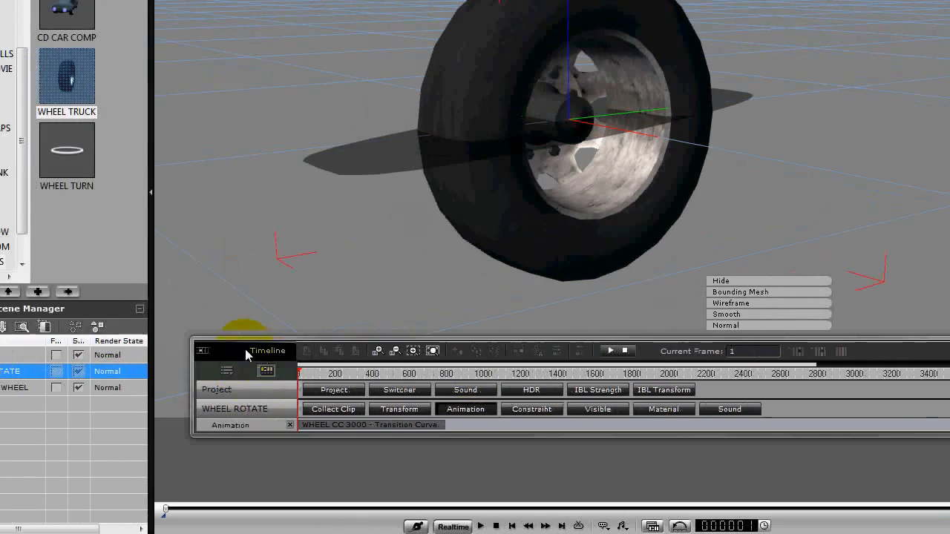
Move the timeline lower, clear of the truck wheel, and bring up the prop's context options.
left_click_drag(129, 357, 104, 470)
left_click_drag(271, 476, 269, 483)
right_click(596, 250)
mouse_move(633, 393)
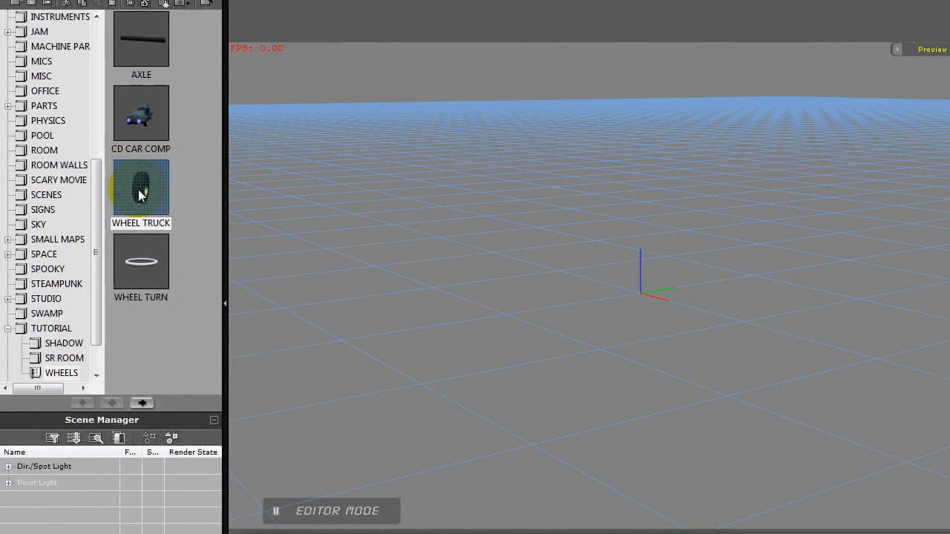
Add two WHEEL TRUCK props to the empty scene and move the second one along X to about -91.4.
double_click(141, 195)
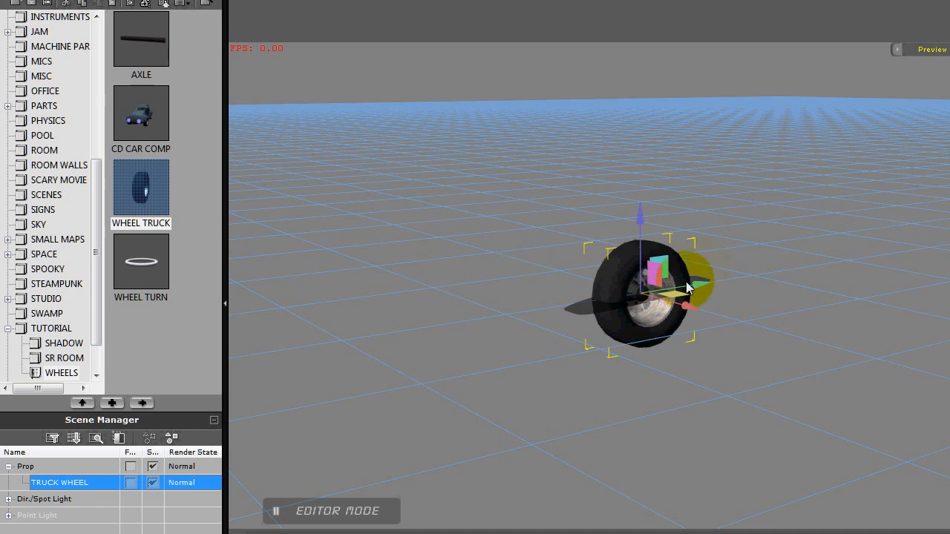
left_click_drag(691, 307, 616, 287, "ctrl")
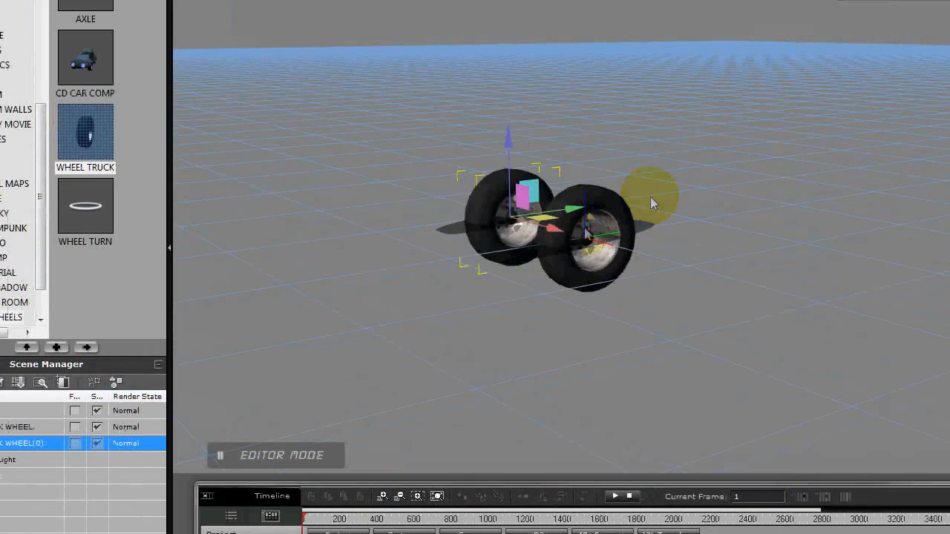
Rotate the second truck wheel to 180 degrees about Z so that it faces the opposite way.
key("e")
left_click_drag(565, 221, 628, 183)
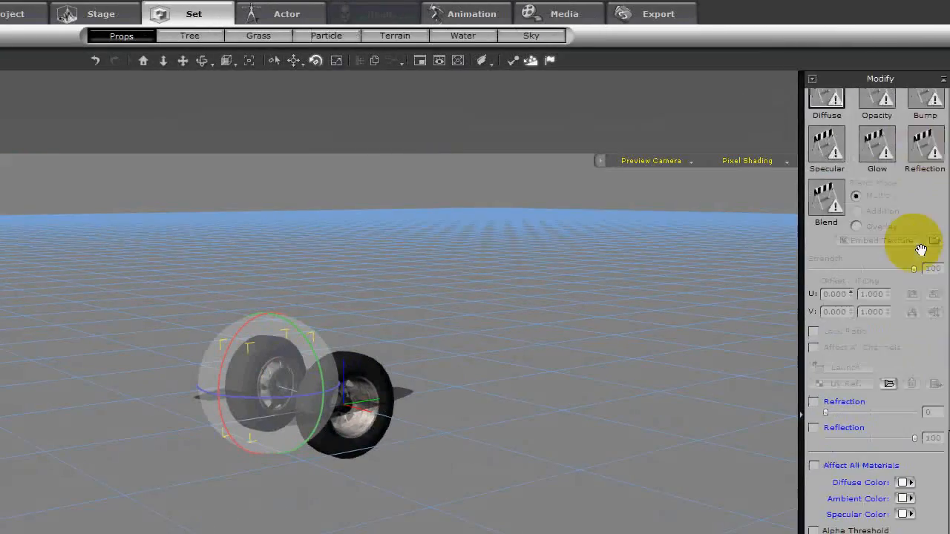
left_click_drag(916, 248, 878, 475)
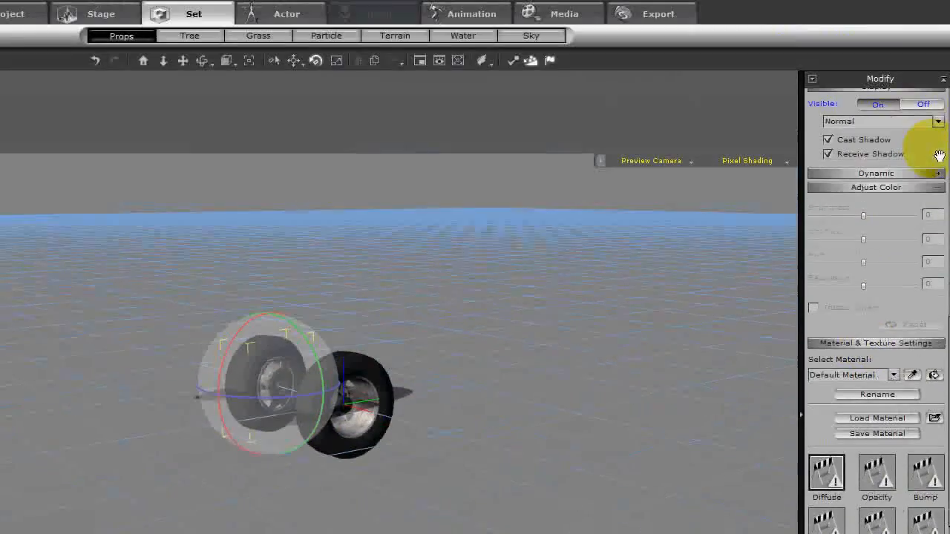
left_click_drag(927, 144, 881, 475)
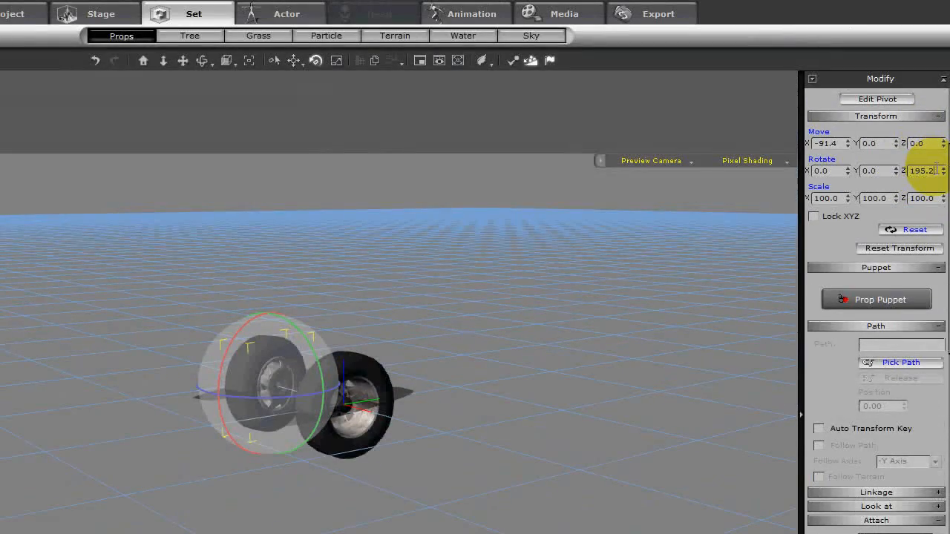
type("80")
key("Return")
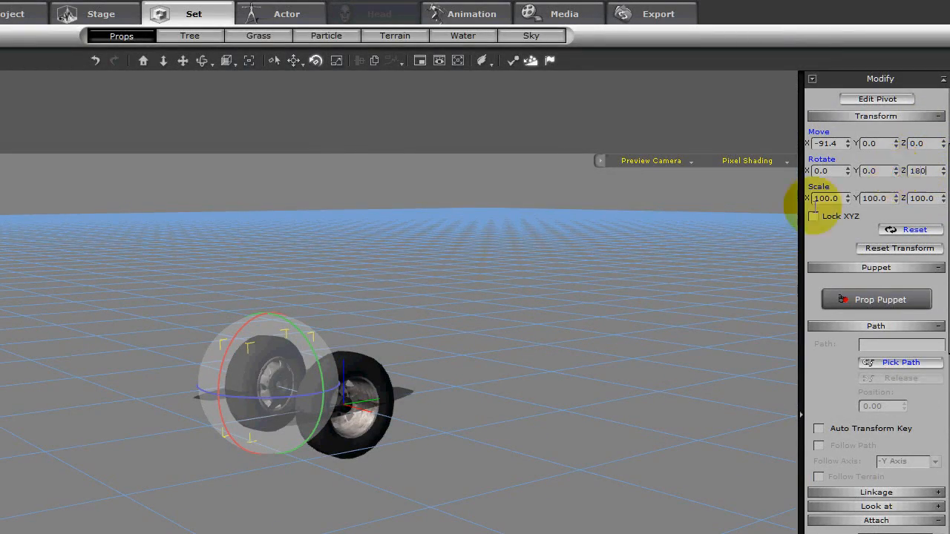
Move the second wheel farther out along X, and place an AXLE prop between the two wheels at about X -66.5.
middle_click_drag(302, 381, 410, 444)
key("w")
left_click_drag(338, 163, 283, 161)
double_click(147, 158)
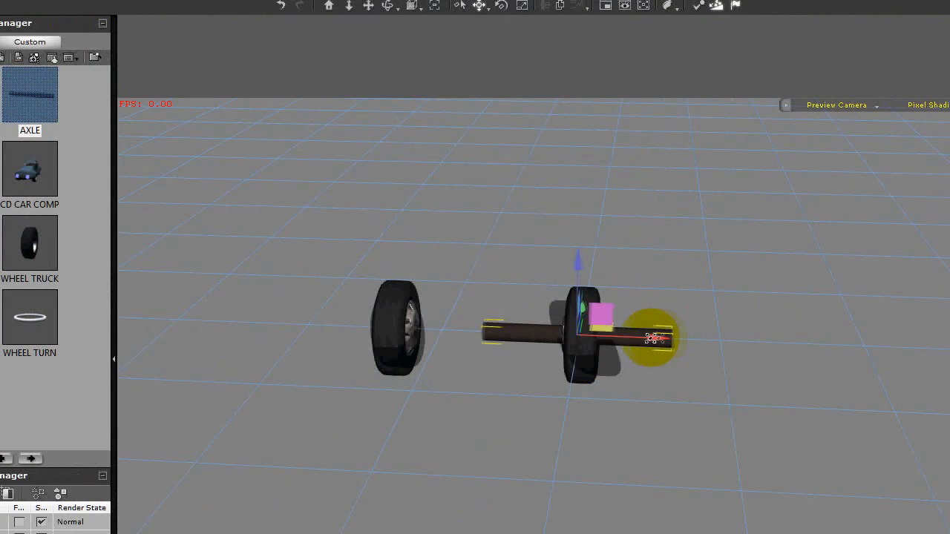
left_click_drag(657, 338, 604, 339)
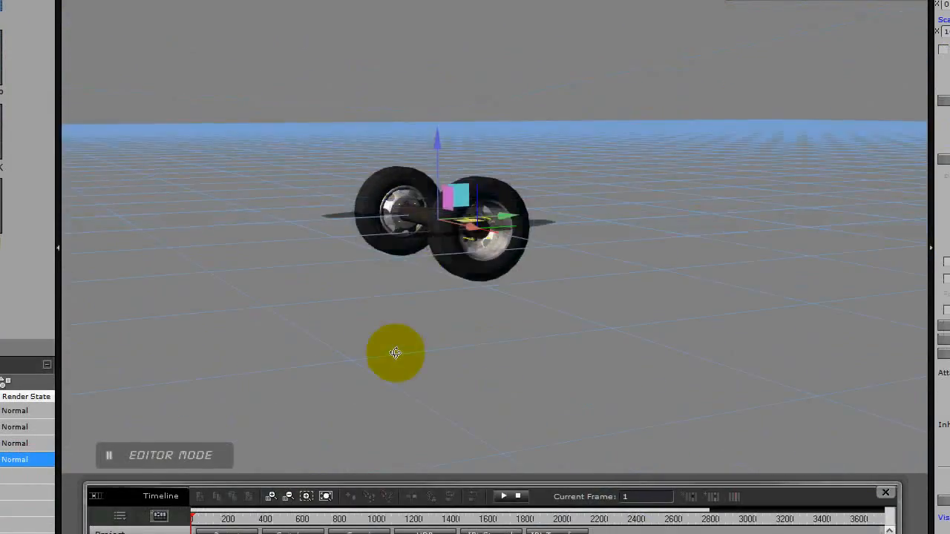
middle_click_drag(395, 353, 727, 342)
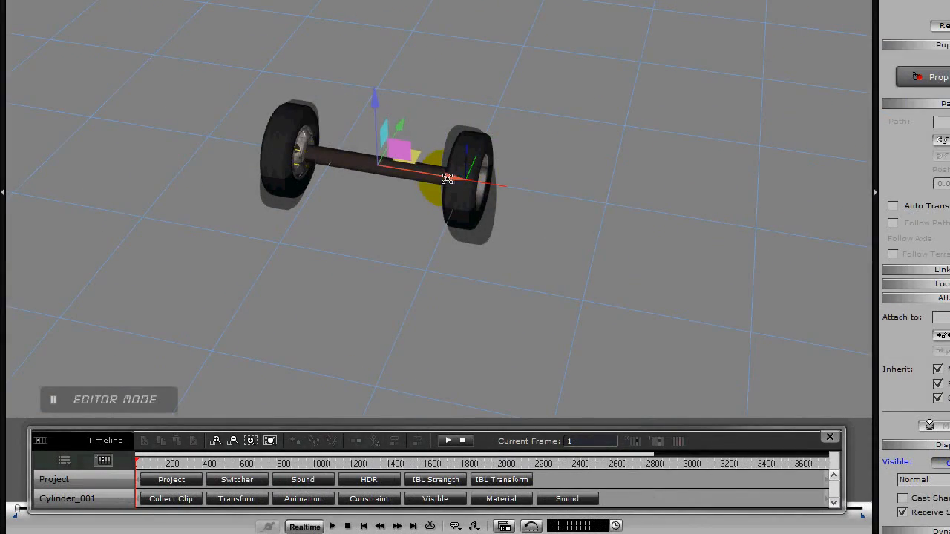
middle_click_drag(447, 179, 493, 256)
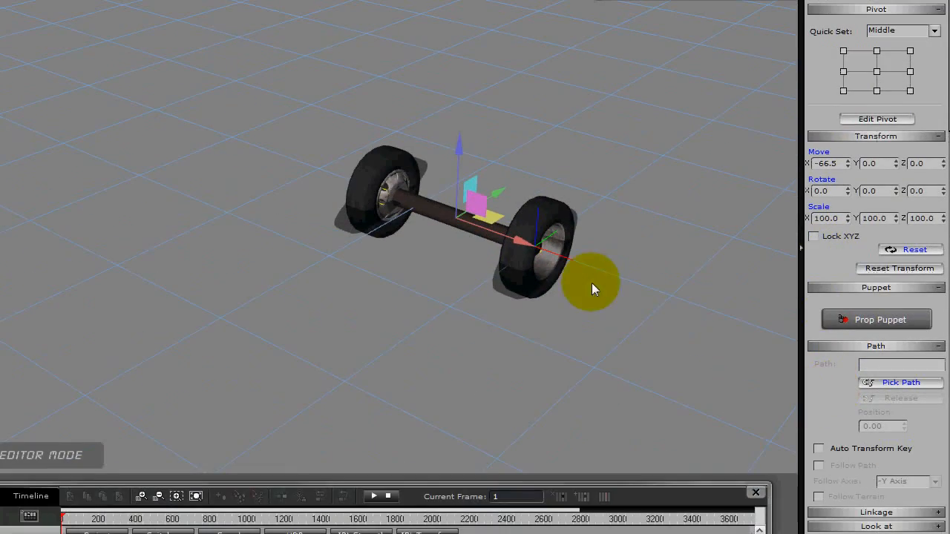
Attach both truck wheels to the axle as their parent, keeping move, rotate and scale inherited.
left_click(553, 218)
left_click_drag(821, 392, 821, 116)
left_click(449, 218)
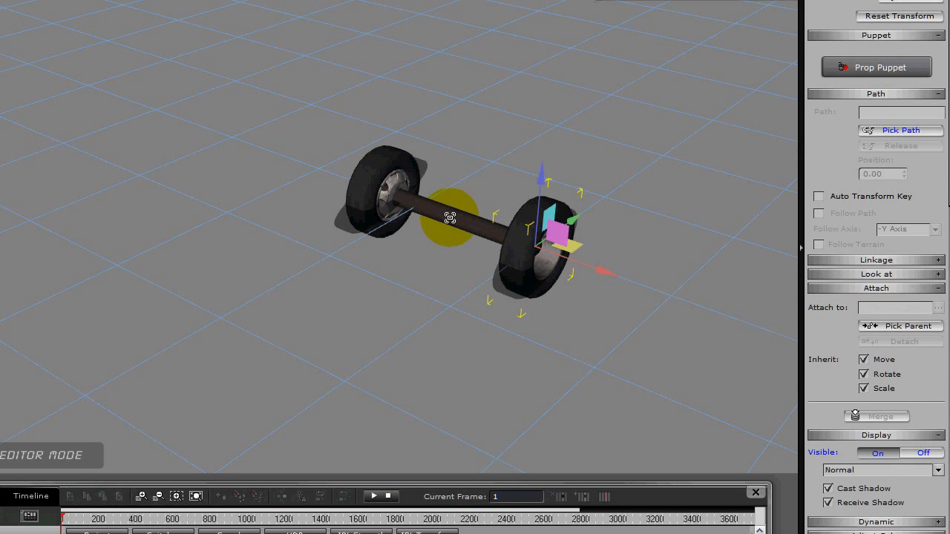
left_click(369, 199)
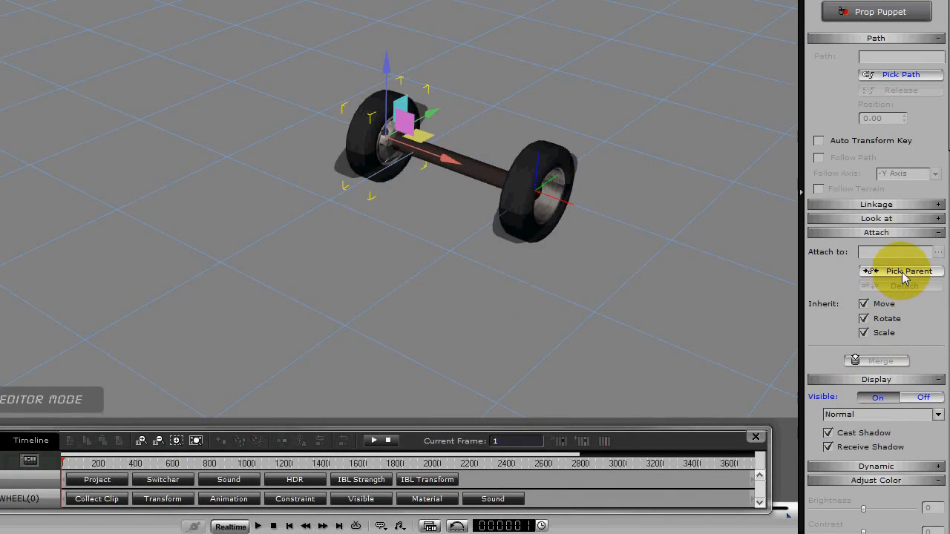
left_click(486, 178)
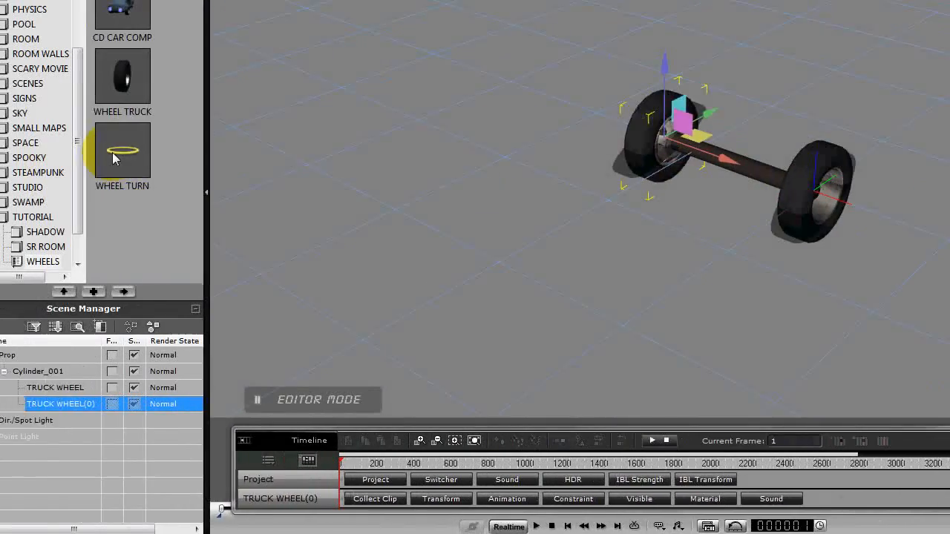
Add the WHEEL TURN ring and move it along X to the middle of the axle between the wheels.
double_click(130, 156)
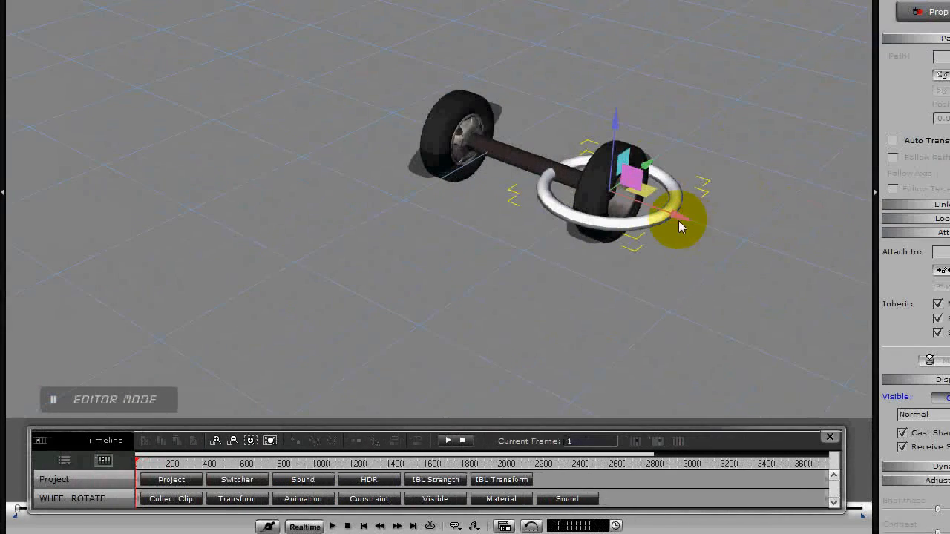
left_click_drag(677, 218, 596, 196)
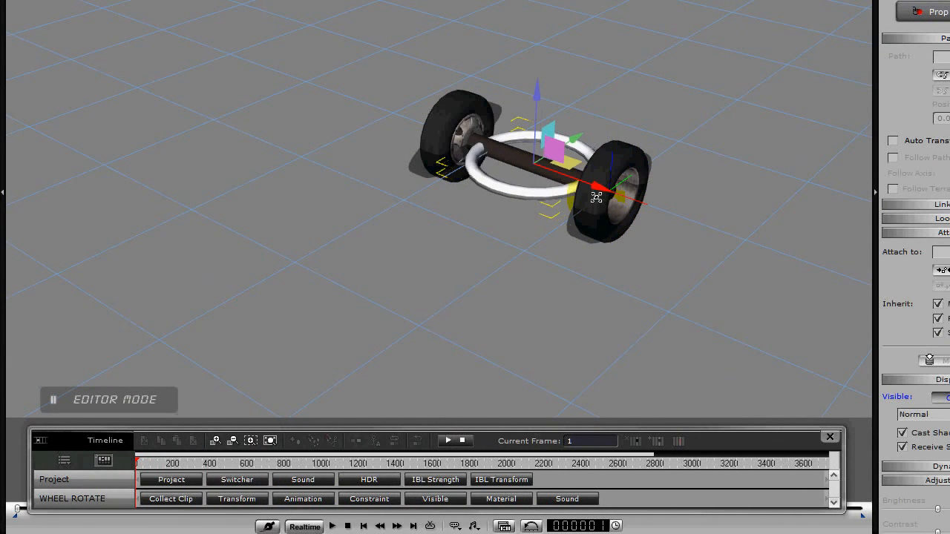
mouse_move(670, 260)
left_mouse_down()
mouse_move(690, 265)
mouse_move(617, 292)
mouse_move(477, 314)
mouse_move(100, 460)
left_mouse_up()
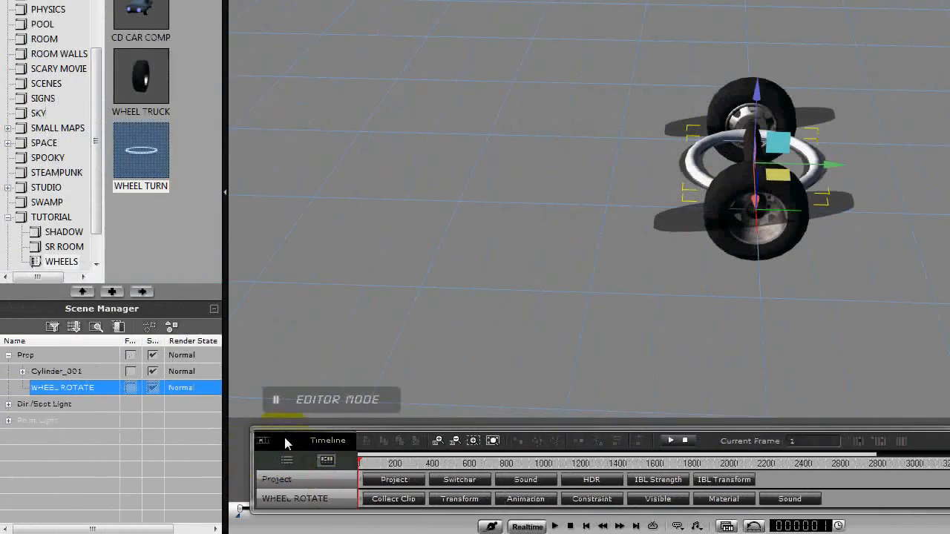
left_click_drag(176, 442, 173, 412)
left_click_drag(291, 420, 298, 436)
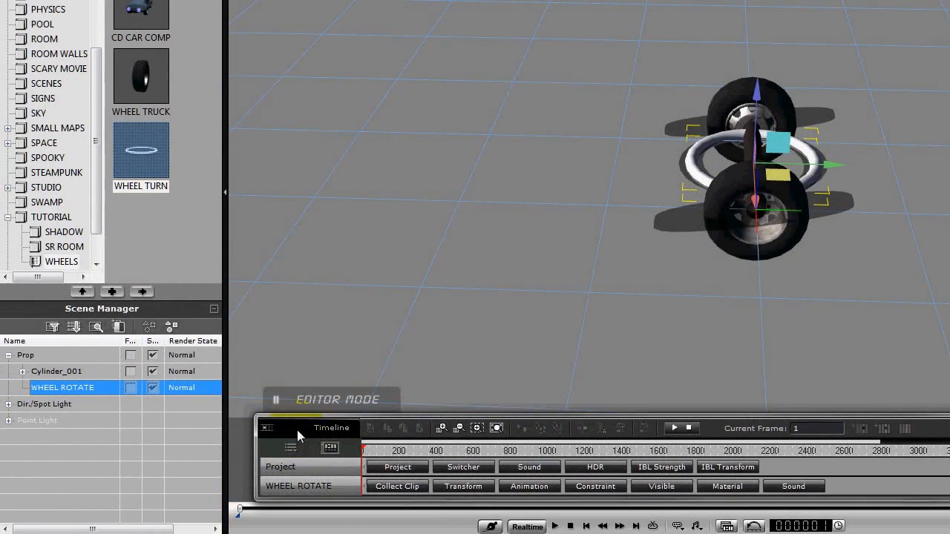
Apply the WHEEL C 3000 perform clip to the WHEEL ROTATE ring around the axle.
left_click(554, 526)
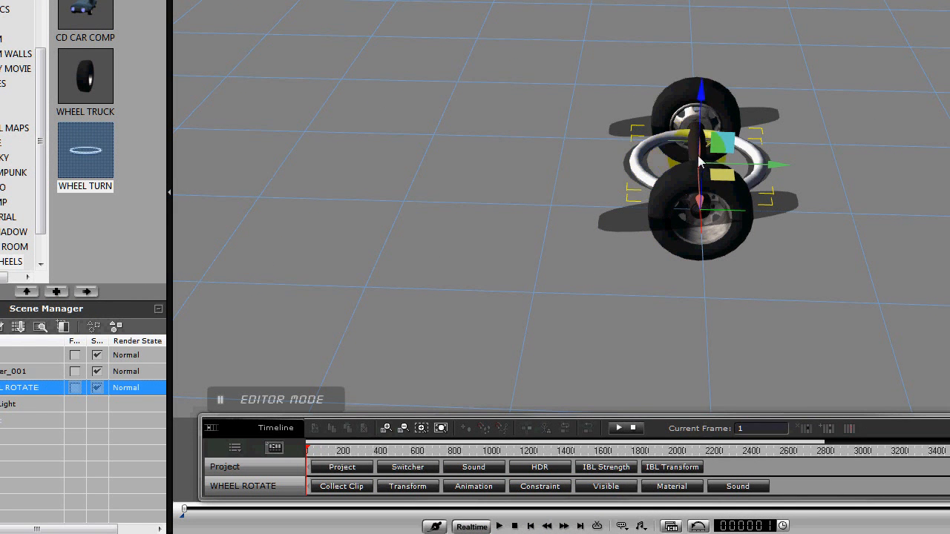
right_click(697, 159)
mouse_move(742, 298)
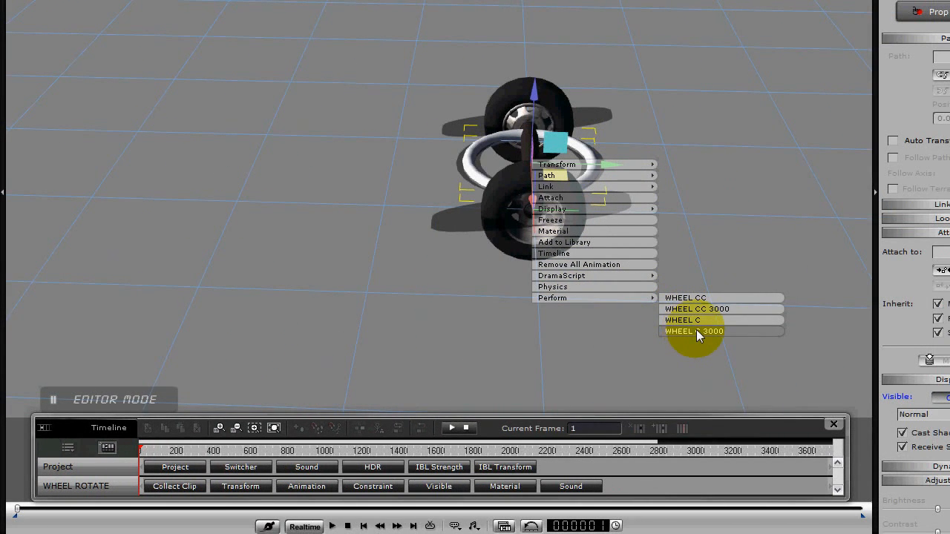
left_click(696, 331)
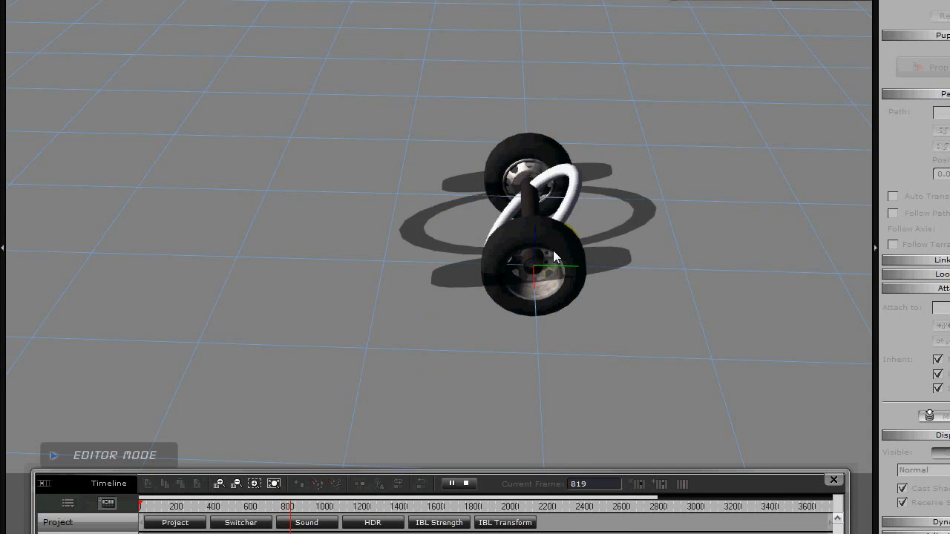
Play back the ring's rotation twice, from a wider and a closer view, to examine how the attached axle and wheels spin.
left_click(554, 523)
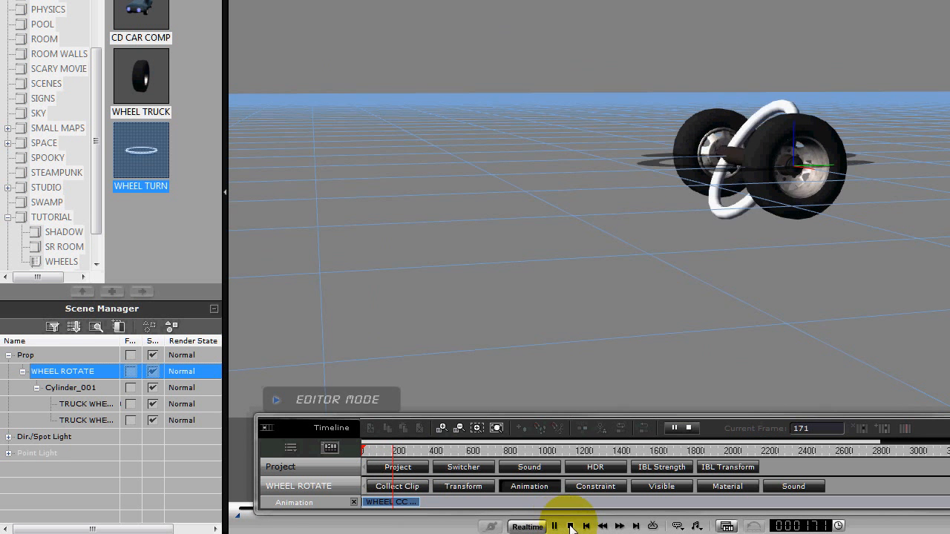
left_click(571, 526)
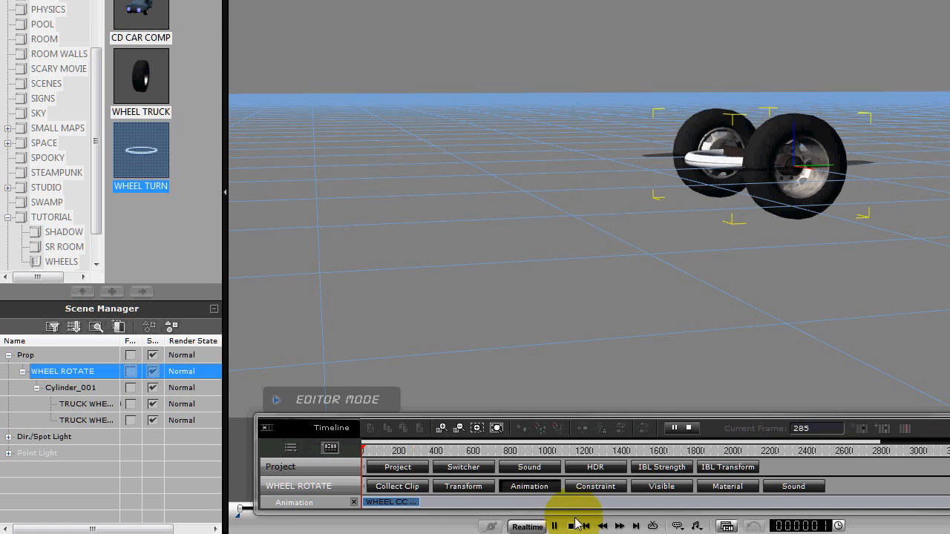
middle_click_drag(688, 293, 563, 246)
scroll(615, 314, "up", 2)
middle_click_drag(625, 286, 628, 297)
scroll(627, 297, "up", 5)
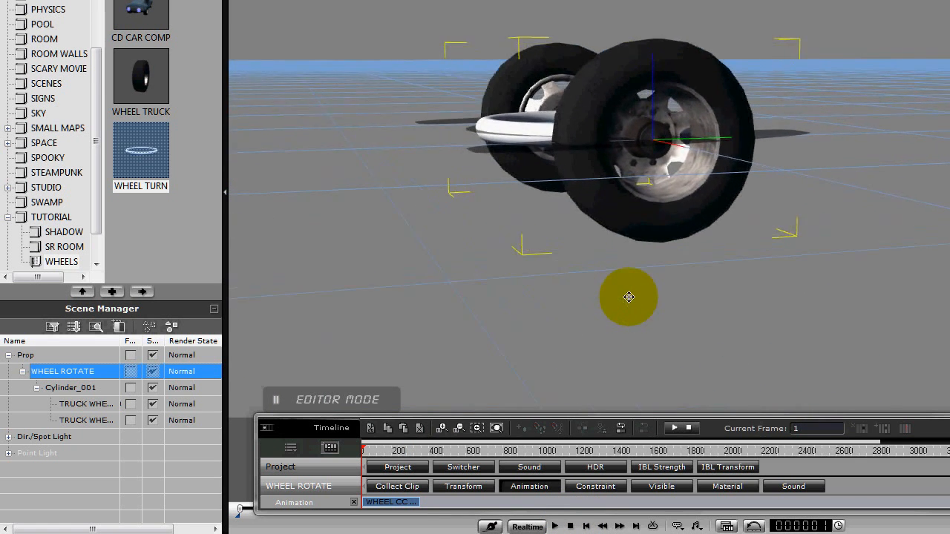
left_click(558, 525)
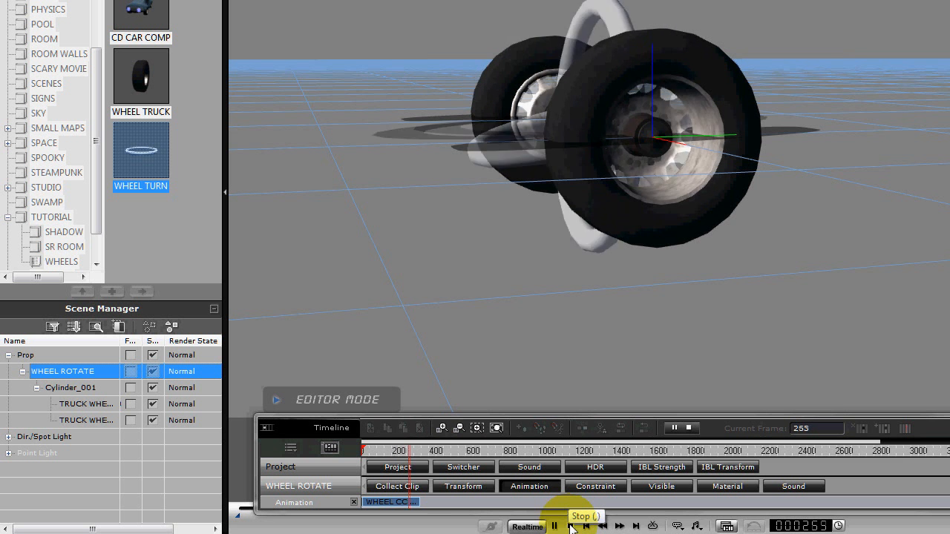
left_click(571, 526)
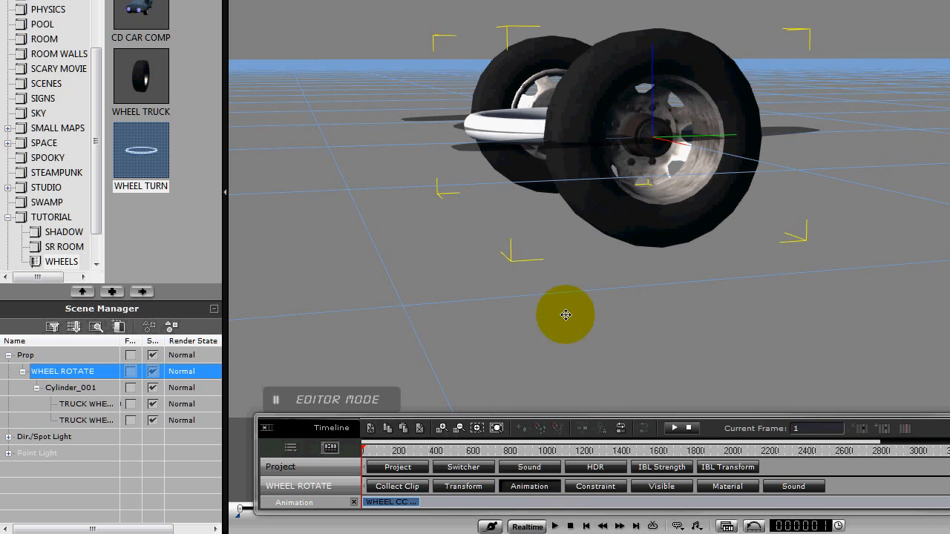
left_click_drag(639, 253, 651, 303)
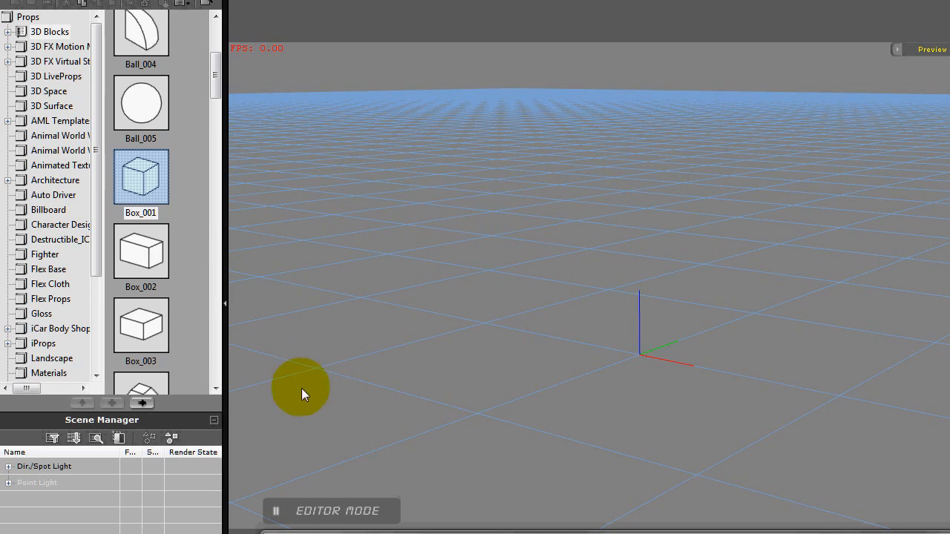
Add a Box_001 prop to the empty scene and remove its diffuse texture.
double_click(164, 195)
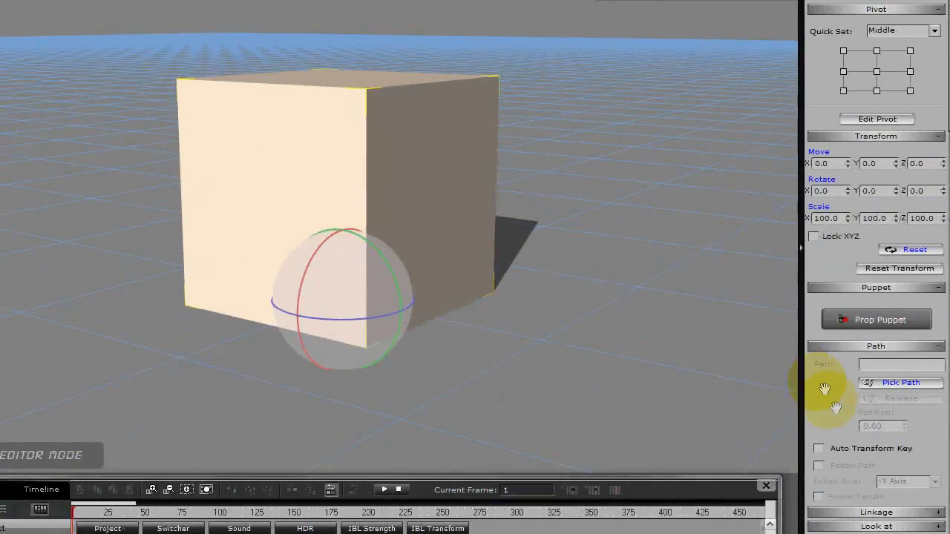
left_click_drag(905, 445, 933, 89)
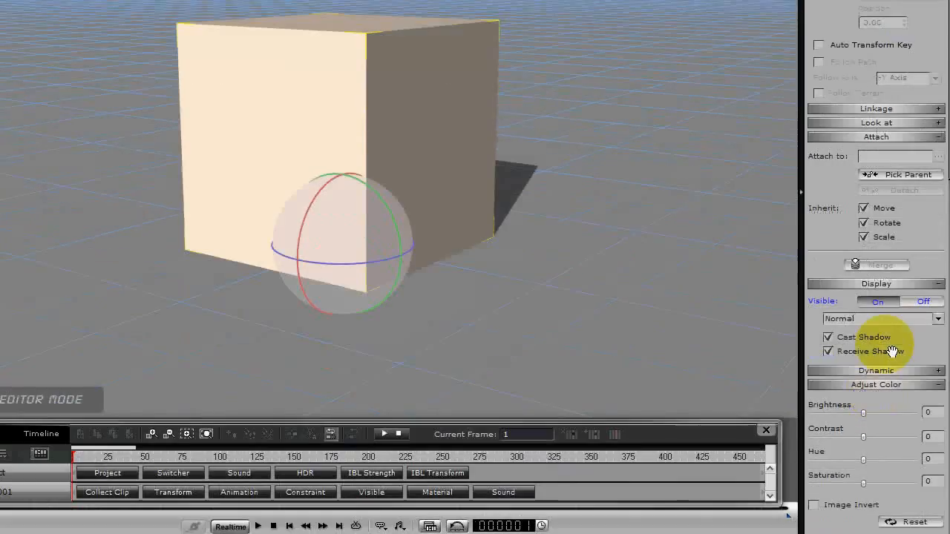
left_click_drag(929, 454, 919, 214)
left_click_drag(831, 414, 844, 208)
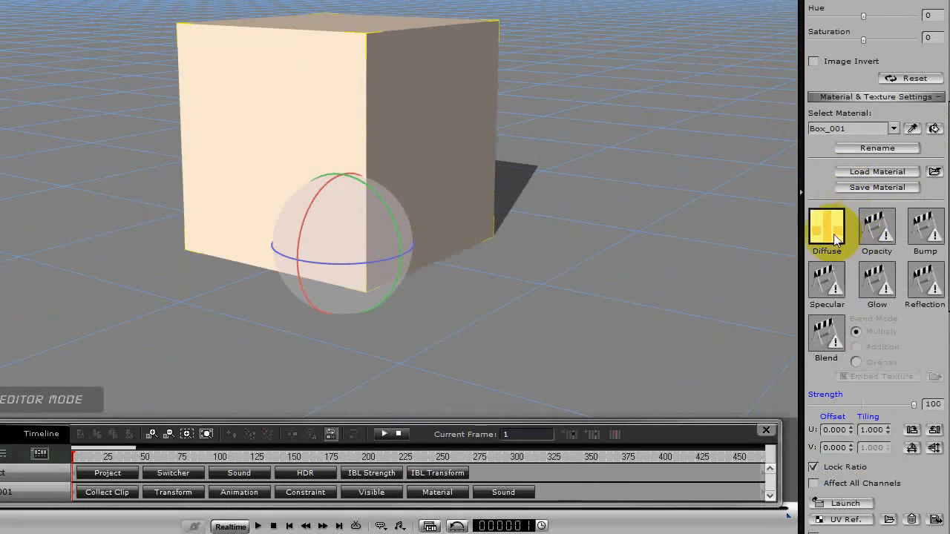
left_click_drag(931, 336, 916, 191)
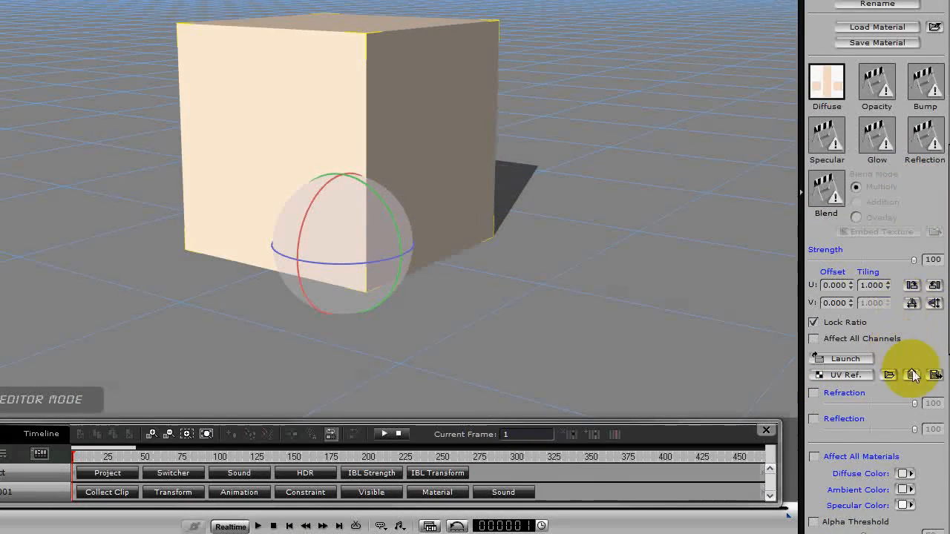
left_click(914, 377)
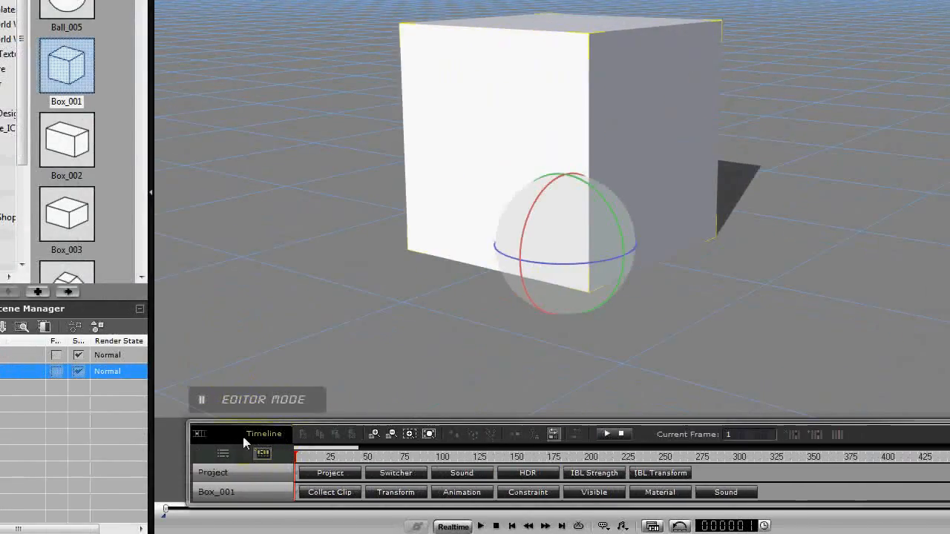
Show the transform track of Box_001 on the timeline and key a rotation of the box at frame 13.
left_click_drag(236, 433, 222, 419)
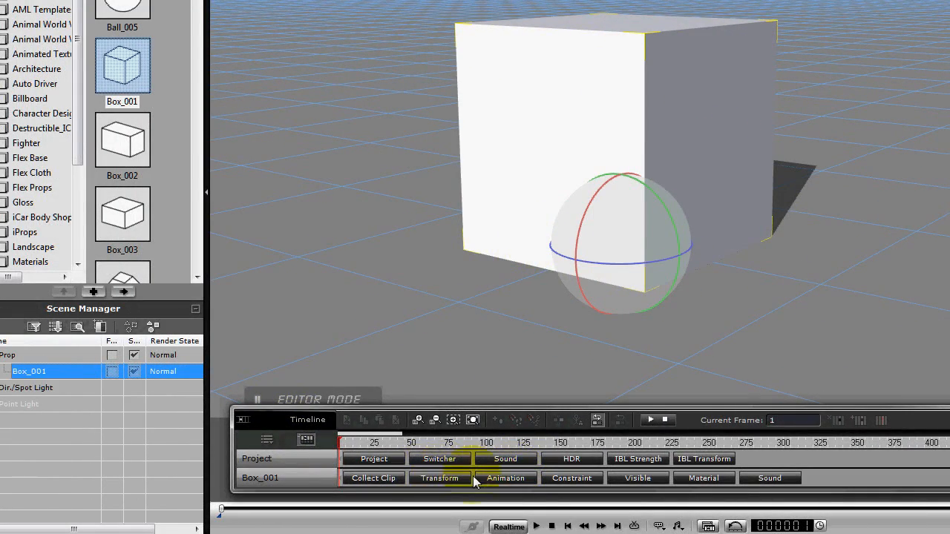
left_click(442, 477)
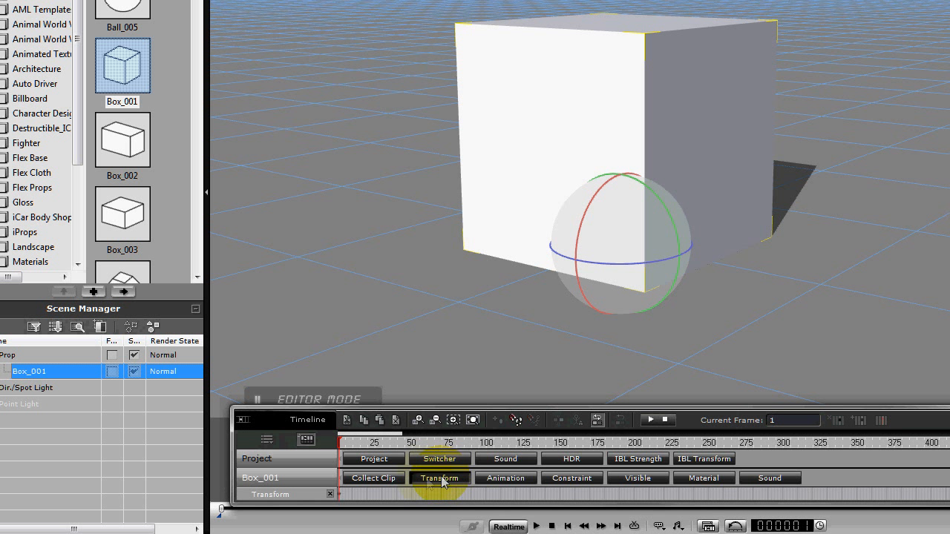
left_click(355, 496)
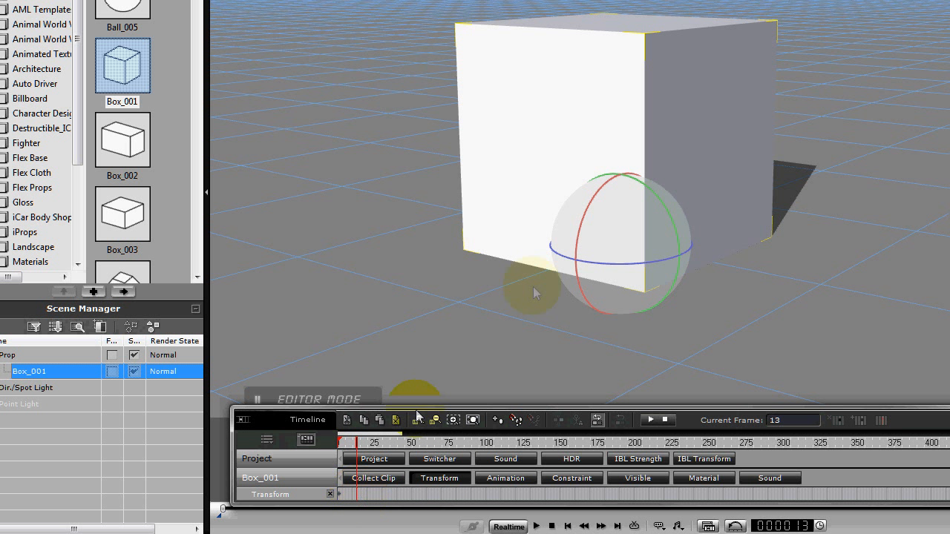
left_click(583, 227)
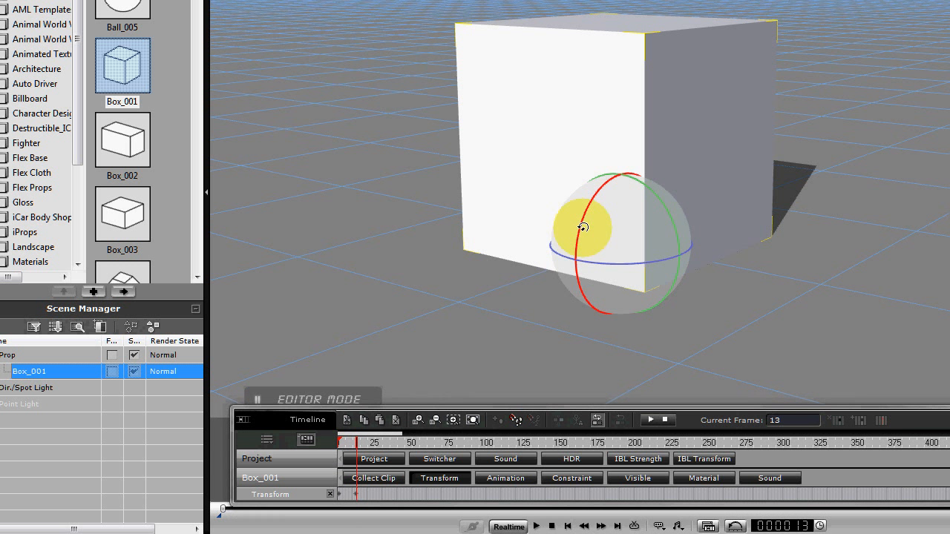
left_click_drag(583, 227, 664, 216)
Key small alternating rotations of the box at frames 29, 38 and 48.
left_click(380, 493)
left_click(642, 232)
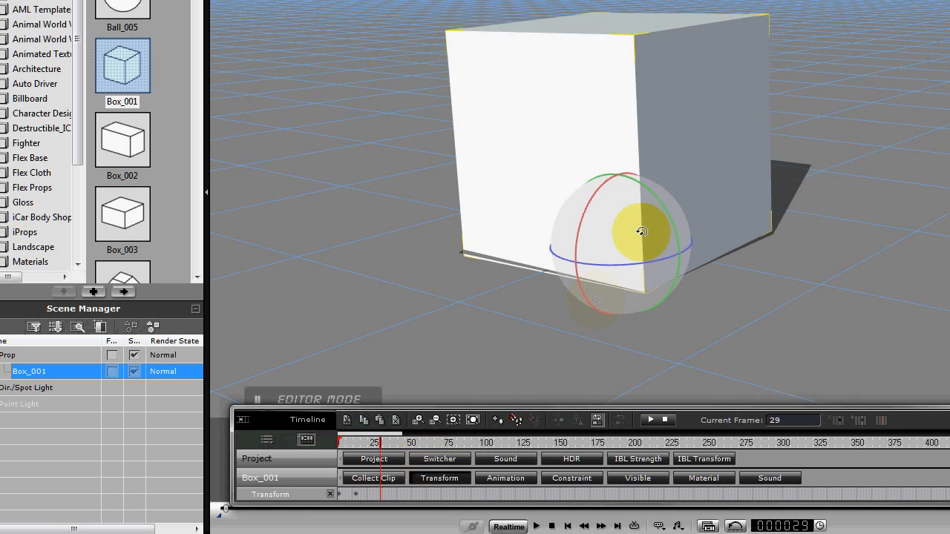
left_click_drag(667, 222, 595, 197)
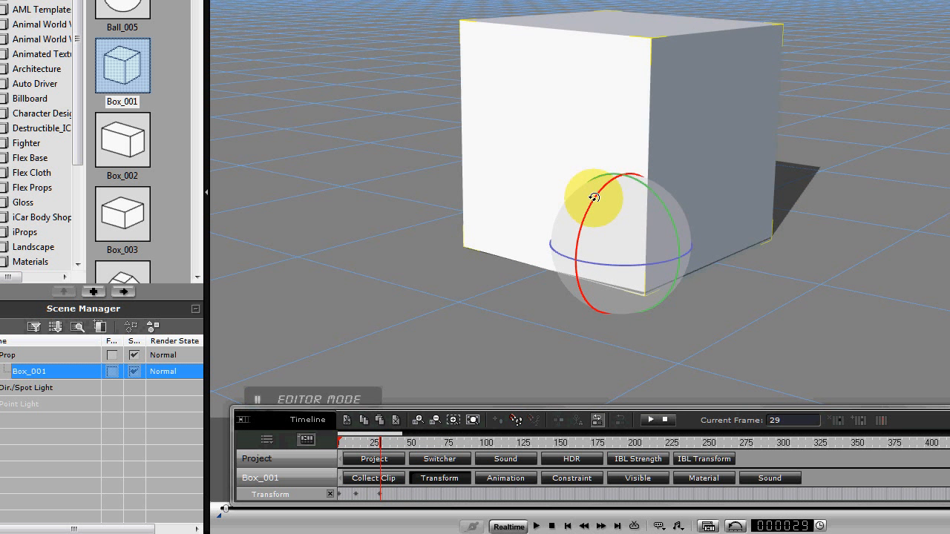
left_click(394, 493)
left_click_drag(577, 218, 589, 212)
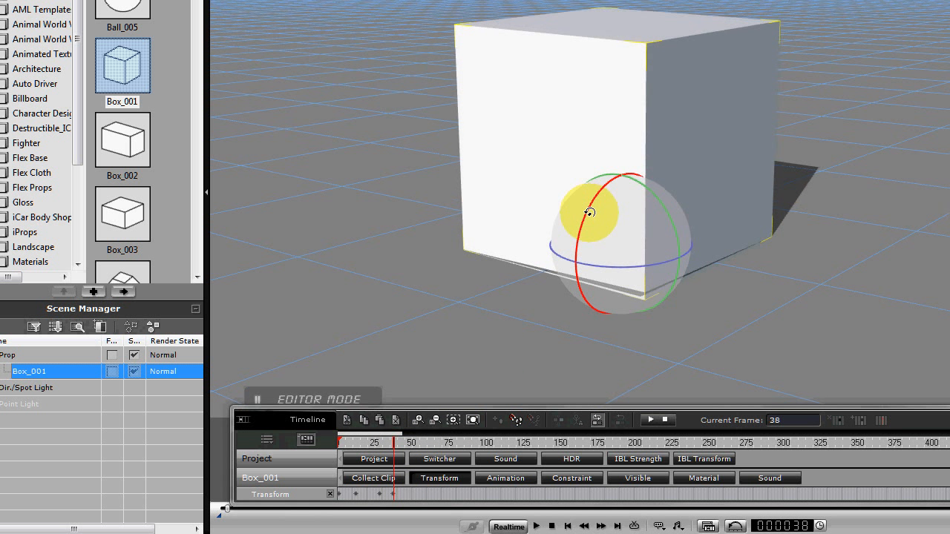
left_click(408, 495)
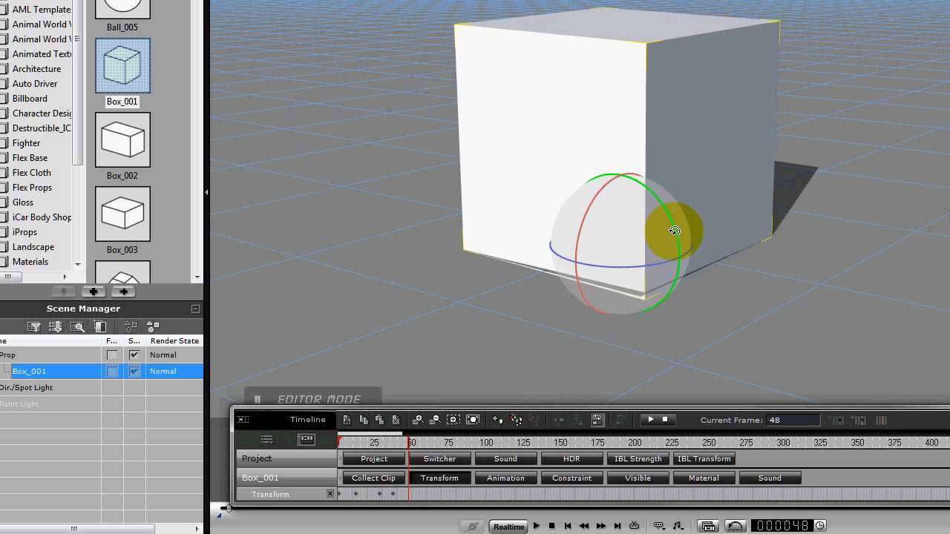
left_click_drag(674, 231, 670, 227)
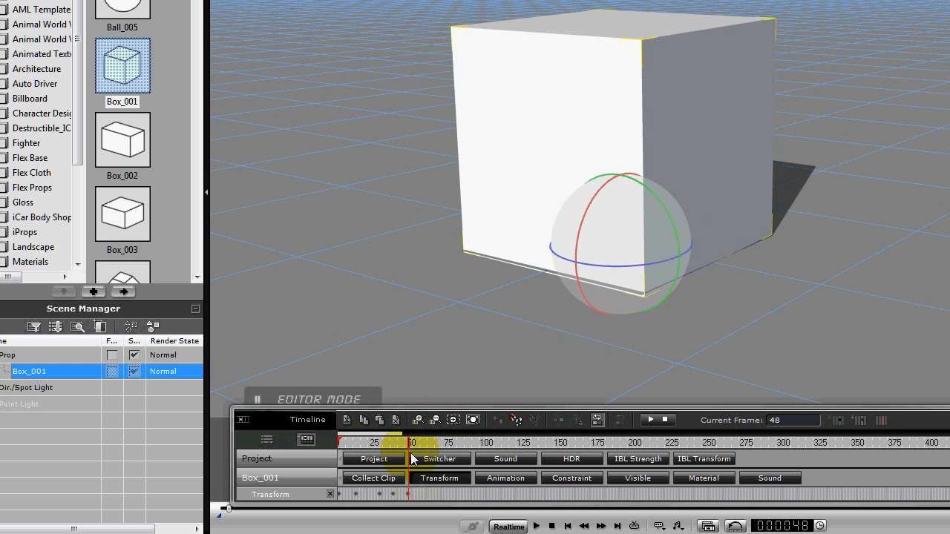
Continue the wobble with slight rotation keys on the box at frames 67, 75 and 86.
left_click(436, 495)
left_click_drag(670, 222, 672, 222)
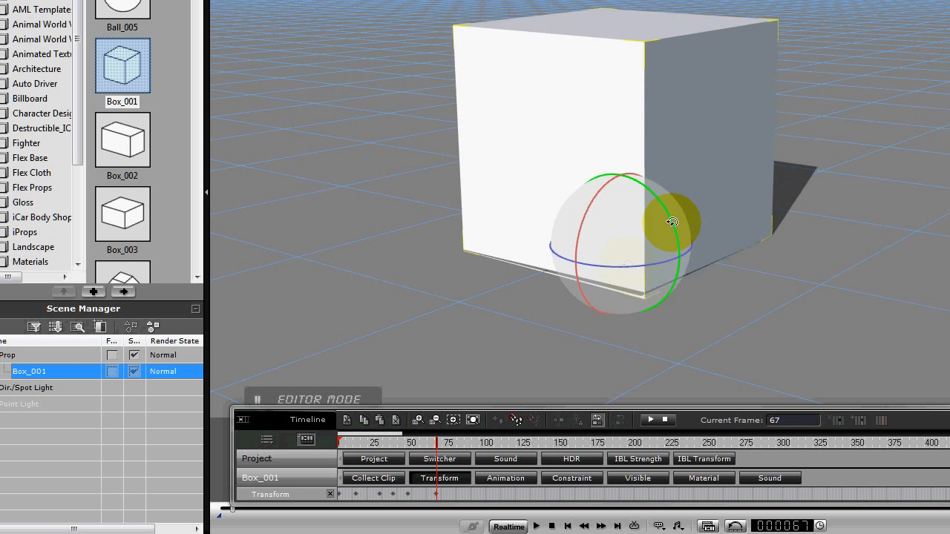
left_click(448, 493)
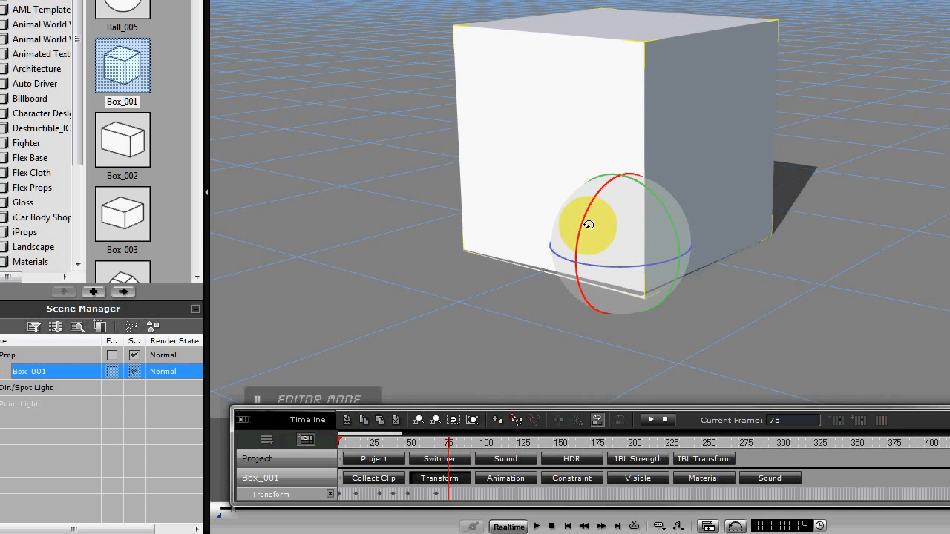
left_click_drag(584, 224, 583, 223)
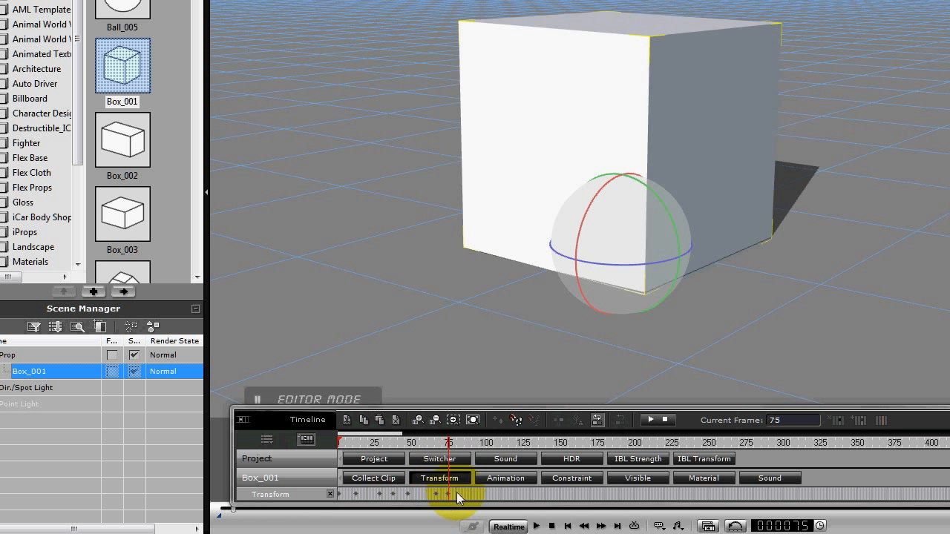
left_click(613, 208)
left_click_drag(592, 200, 663, 212)
Finish the hand-keyed wobble by tilting the box slightly at frames 104 and 120.
left_click(488, 492)
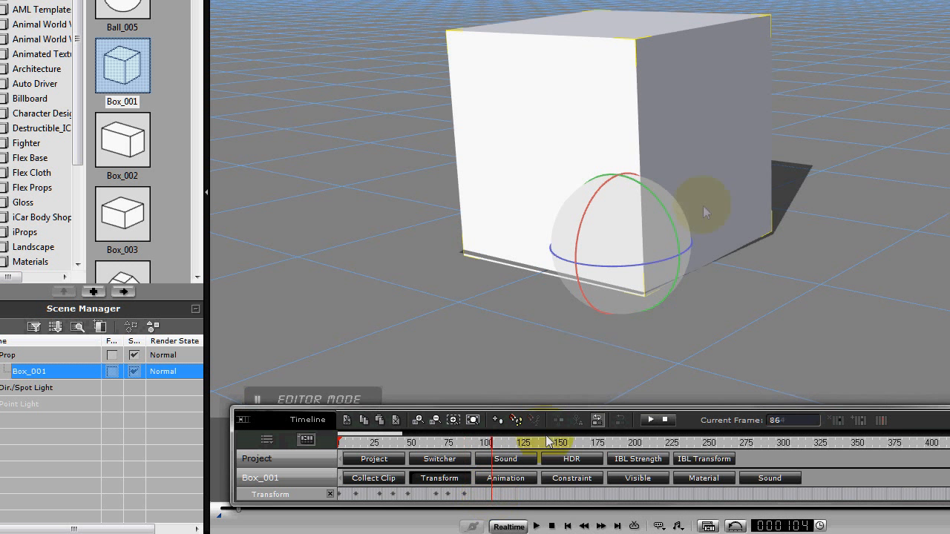
left_click(671, 218)
left_click_drag(671, 218, 669, 221)
left_click(517, 497)
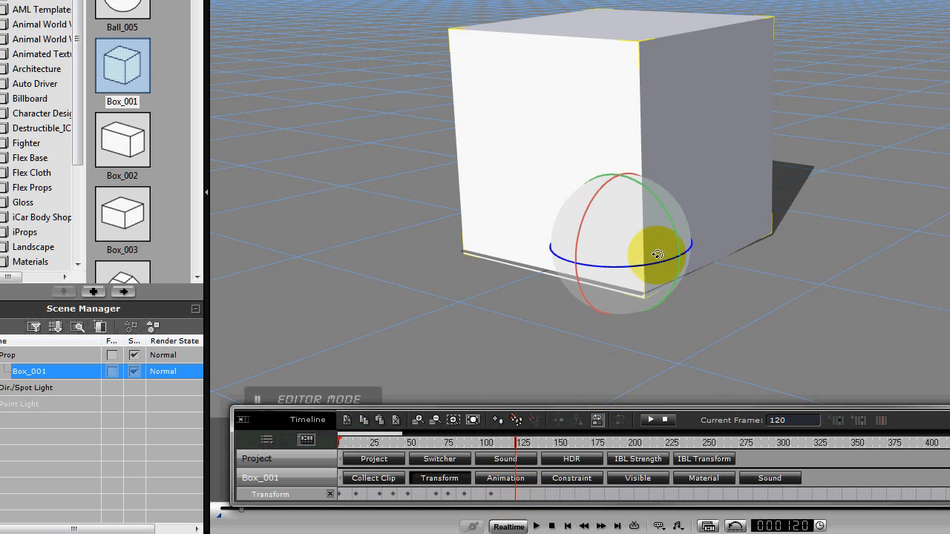
left_click_drag(670, 224, 675, 220)
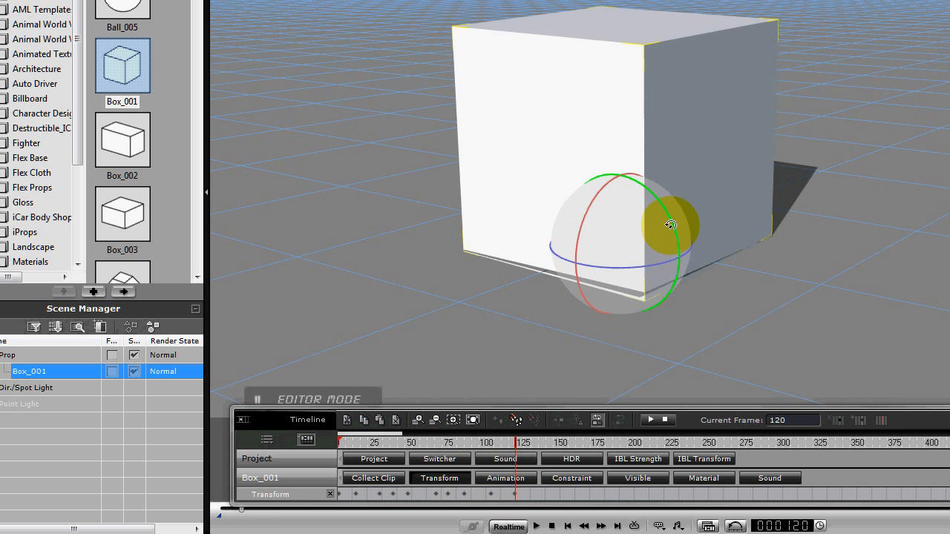
Play back the hand-keyed rotations to examine the box's wobble, then stop.
left_click(509, 480)
left_click(536, 526)
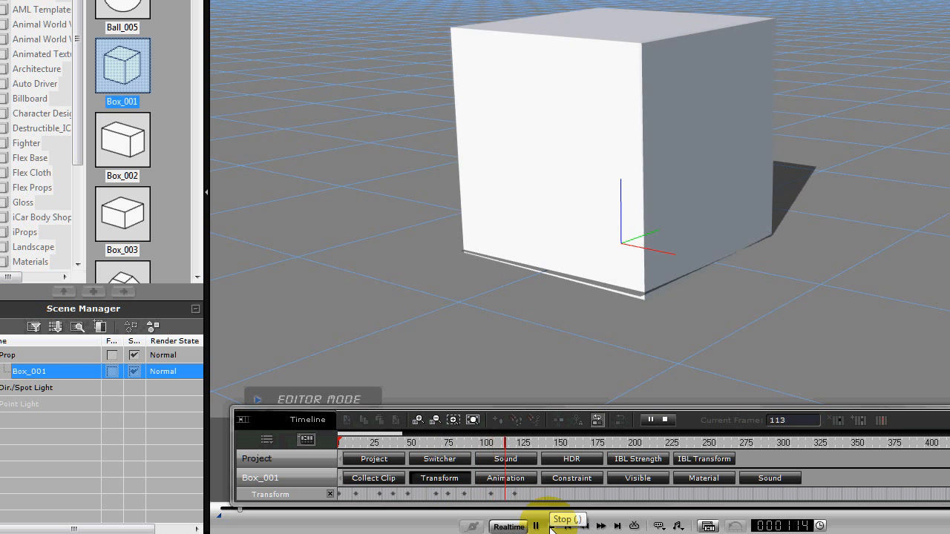
left_click(552, 526)
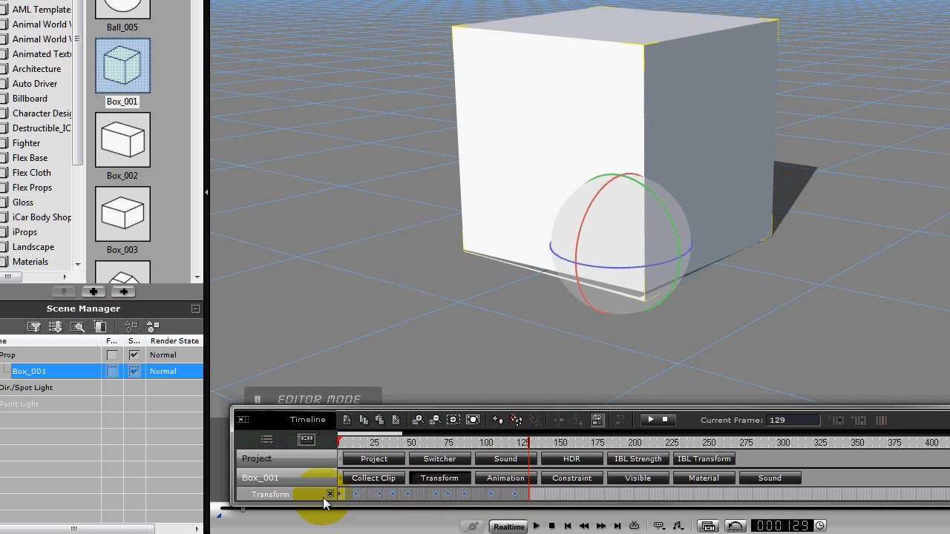
Try to duplicate all the box's transform keys about 17 frames further along the track and play back the result.
left_click(276, 494)
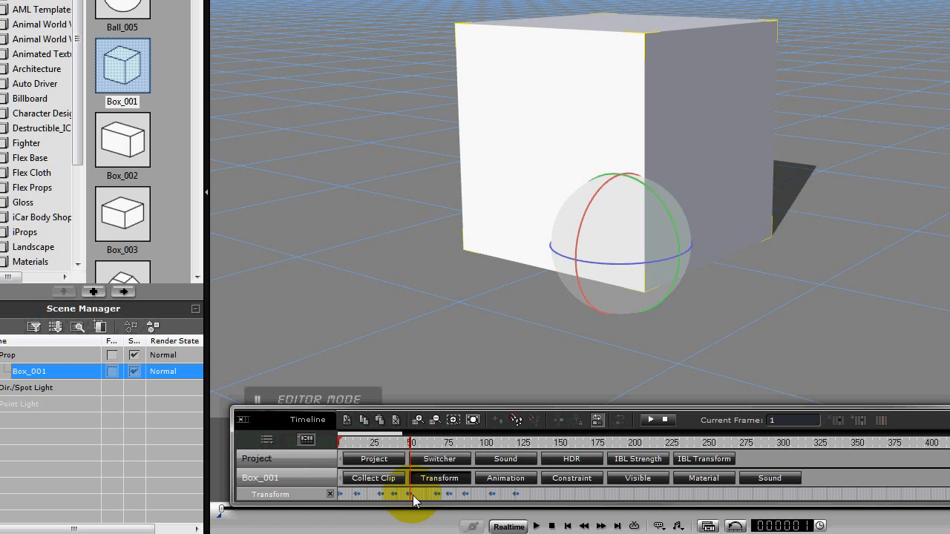
left_click_drag(420, 496, 432, 496)
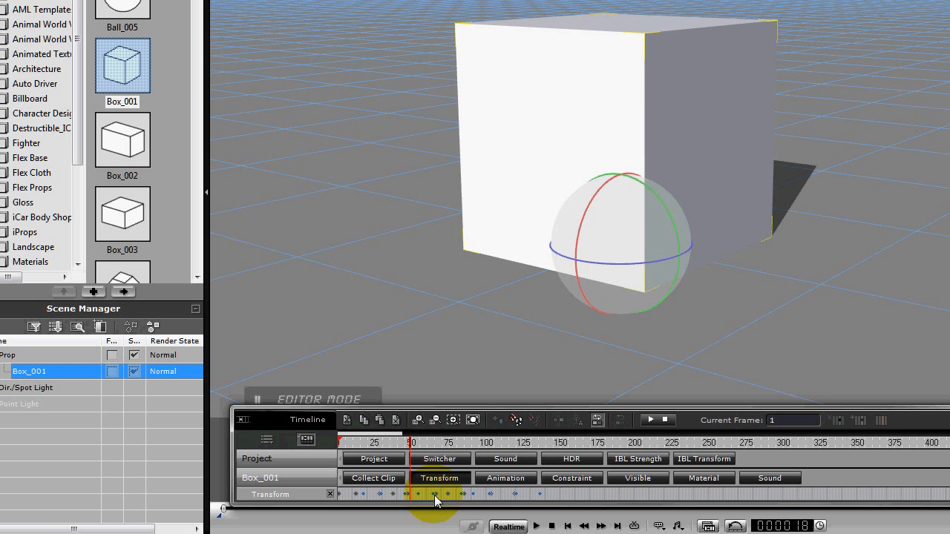
left_click(434, 495)
left_click(346, 495)
key("space")
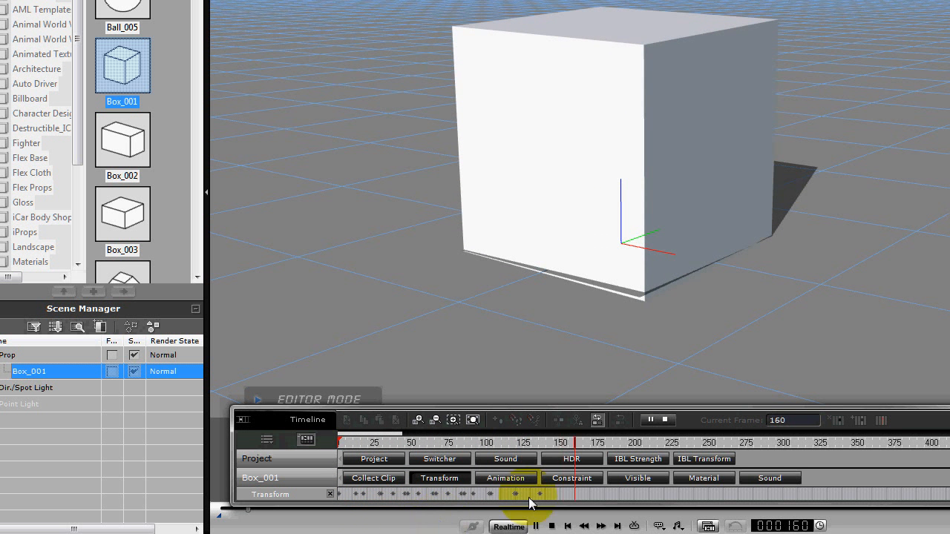
left_click(535, 525)
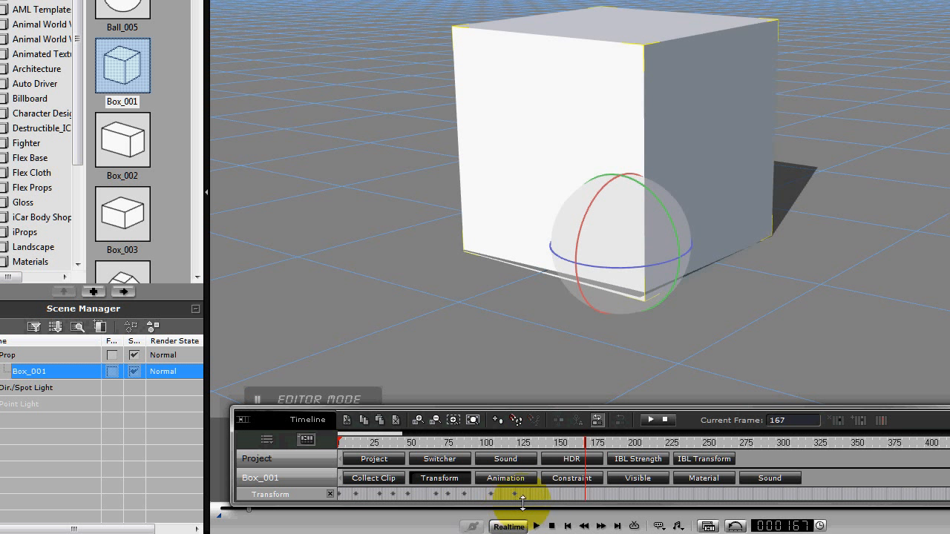
Duplicate all the box's transform keys about 40 frames further along the track and play back the denser shake.
left_click(530, 495)
left_click_drag(308, 503, 309, 504)
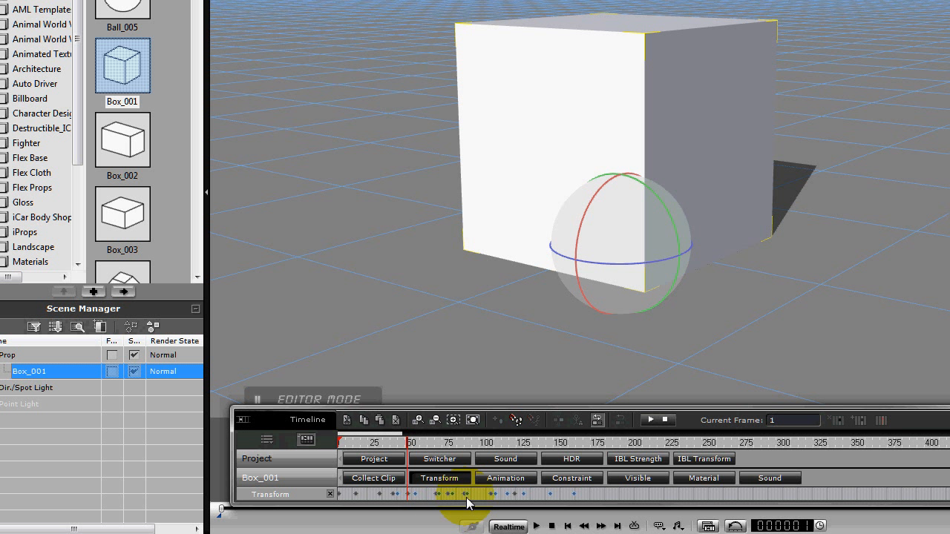
key("space")
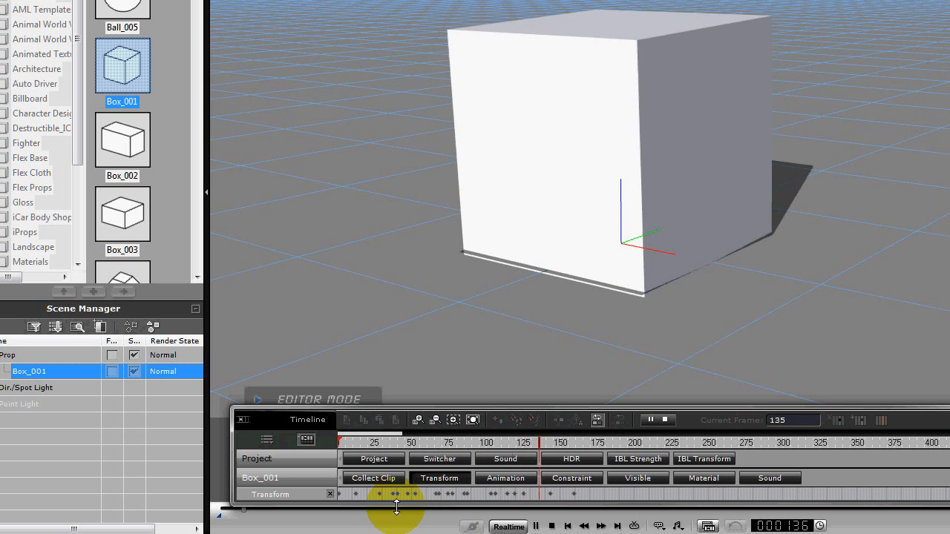
key("space")
Extend the shake to about frame 450 by repeatedly copying all the transform keys along the track, and play it back.
left_click(587, 496)
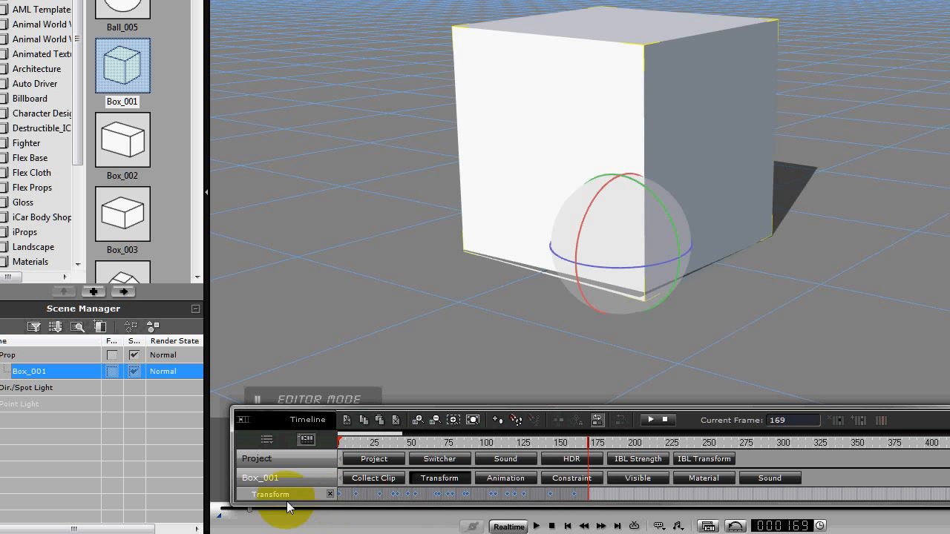
double_click(287, 498)
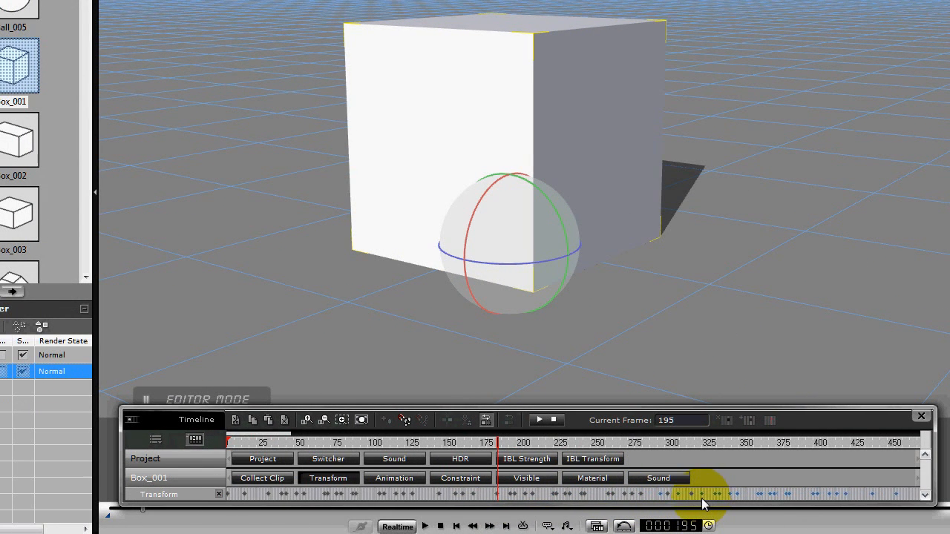
key("space")
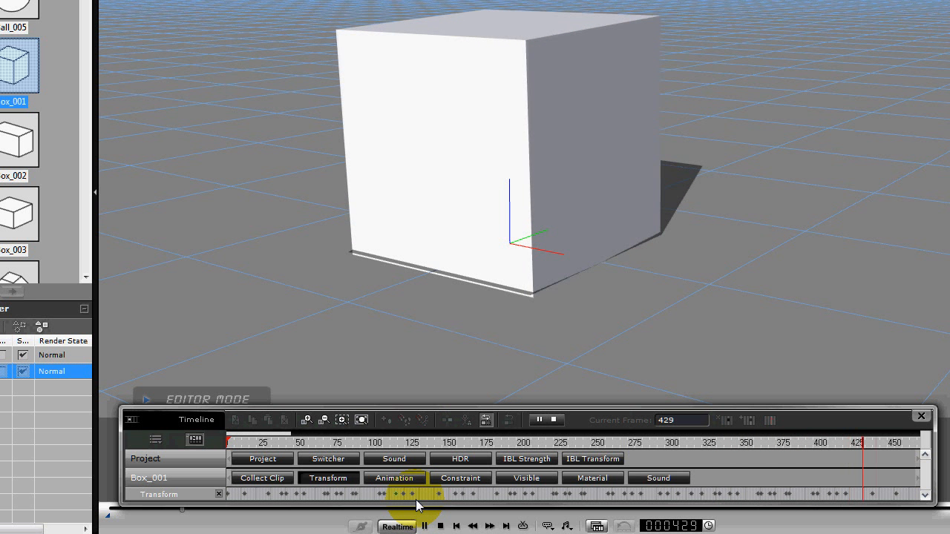
key("space")
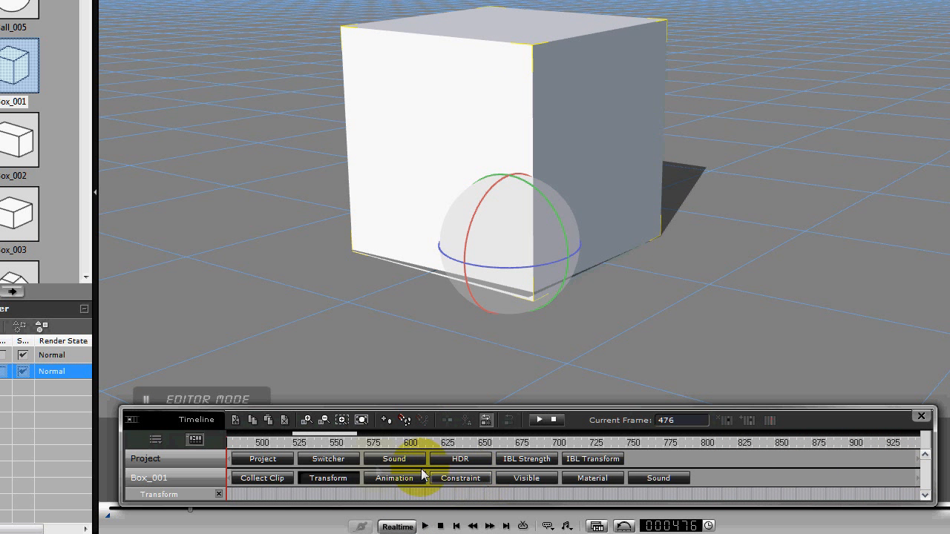
Mark the whole keyed range on the box's Collect Clip track and add it to the library as a perform clip named SHAKER.
left_click(273, 477)
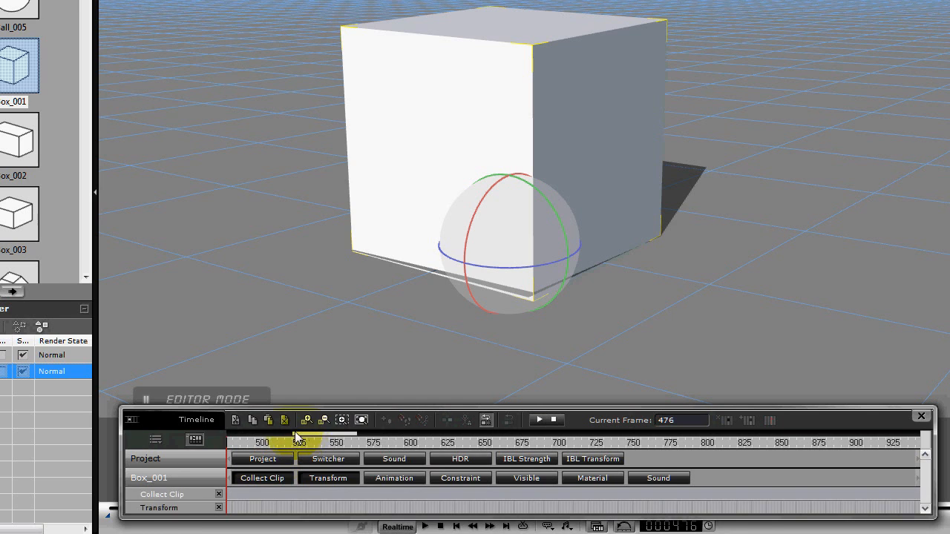
left_click_drag(292, 435, 132, 435)
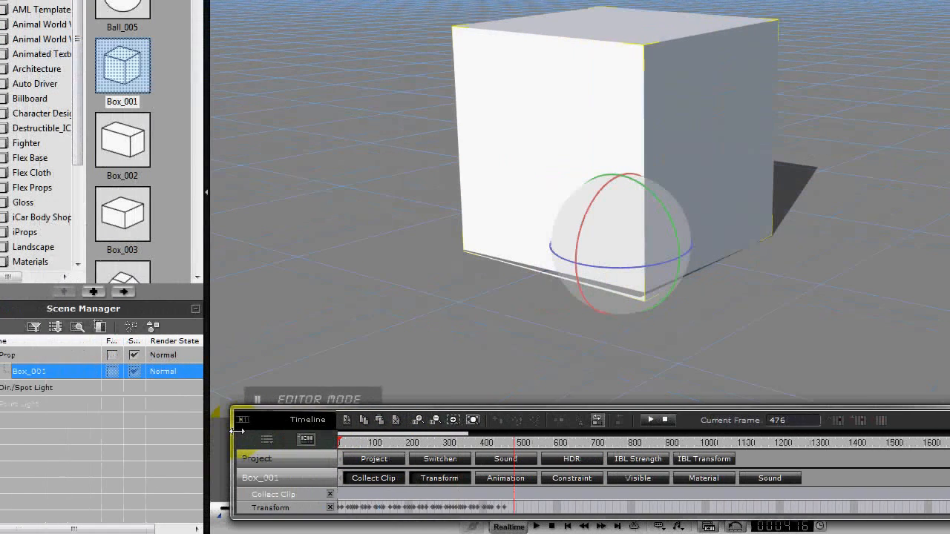
left_click_drag(506, 492, 297, 495)
right_click(415, 495)
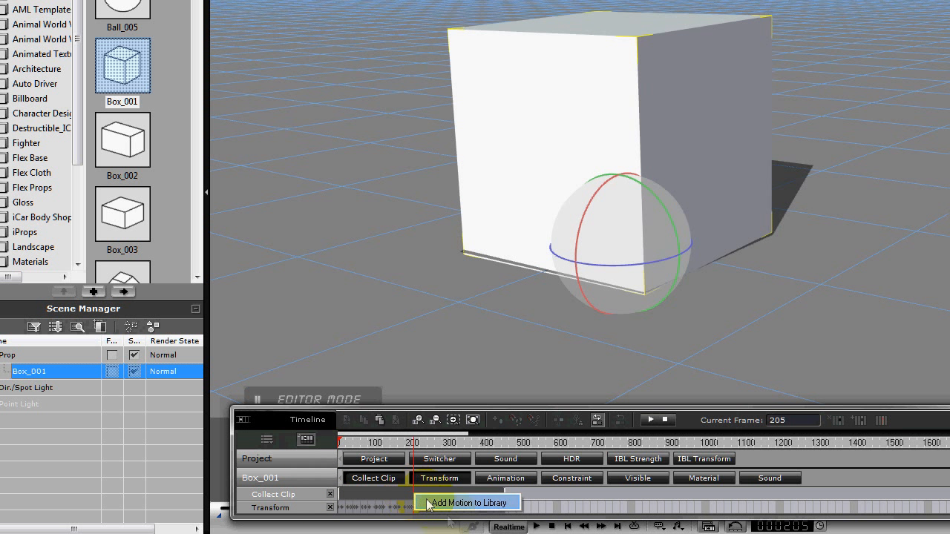
left_click(447, 505)
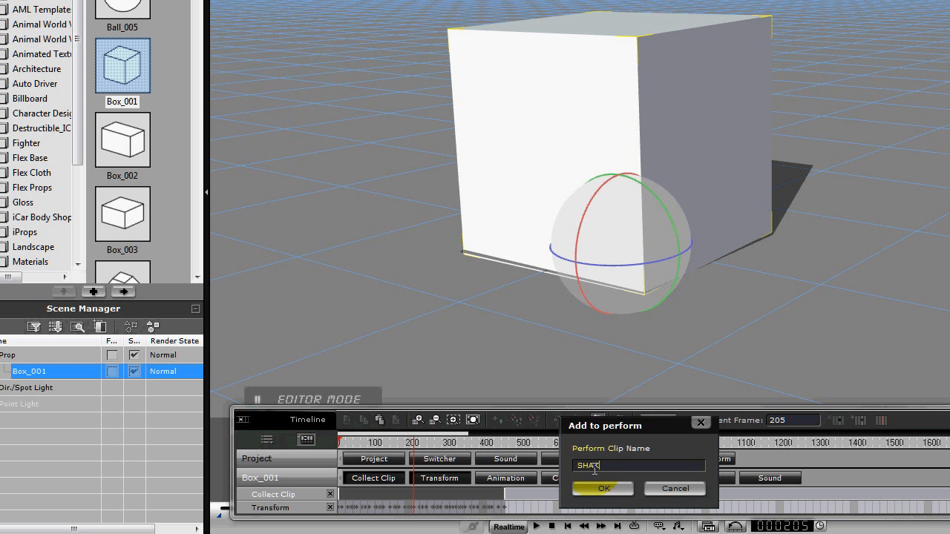
left_click(598, 490)
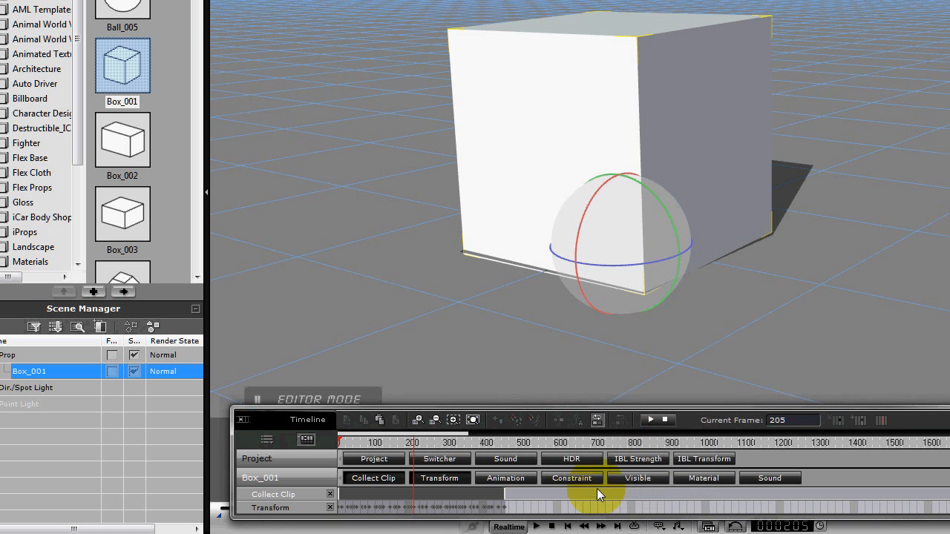
Remove all animation from the box and return to frame 1.
right_click(610, 148)
mouse_move(631, 285)
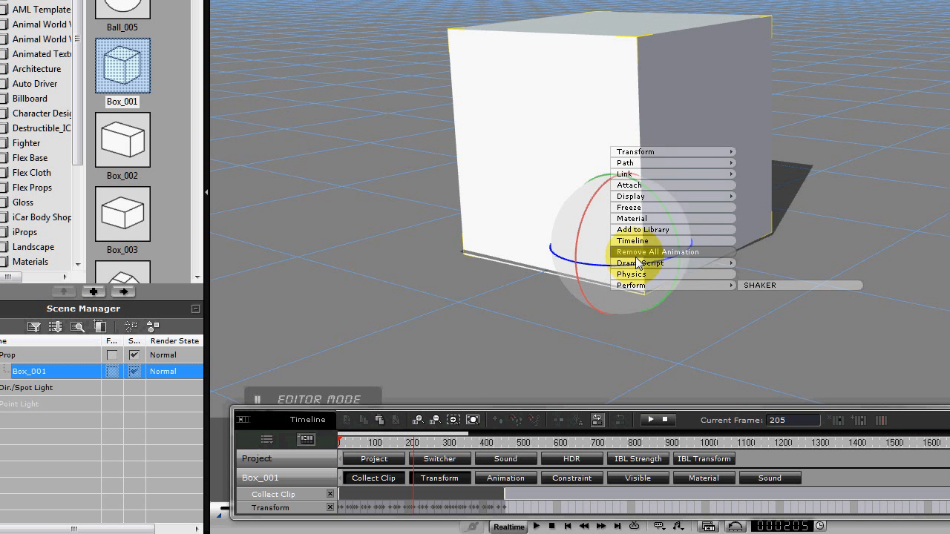
left_click(637, 254)
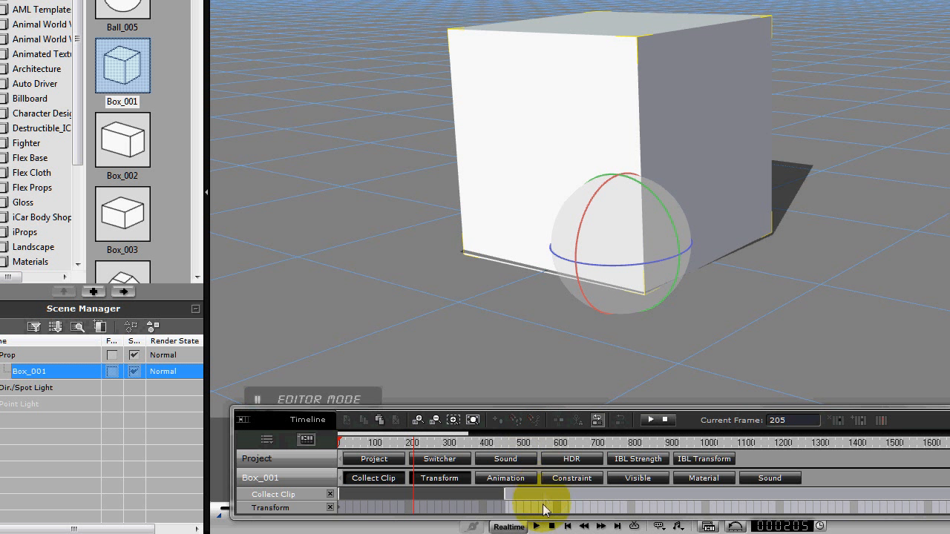
left_click(552, 526)
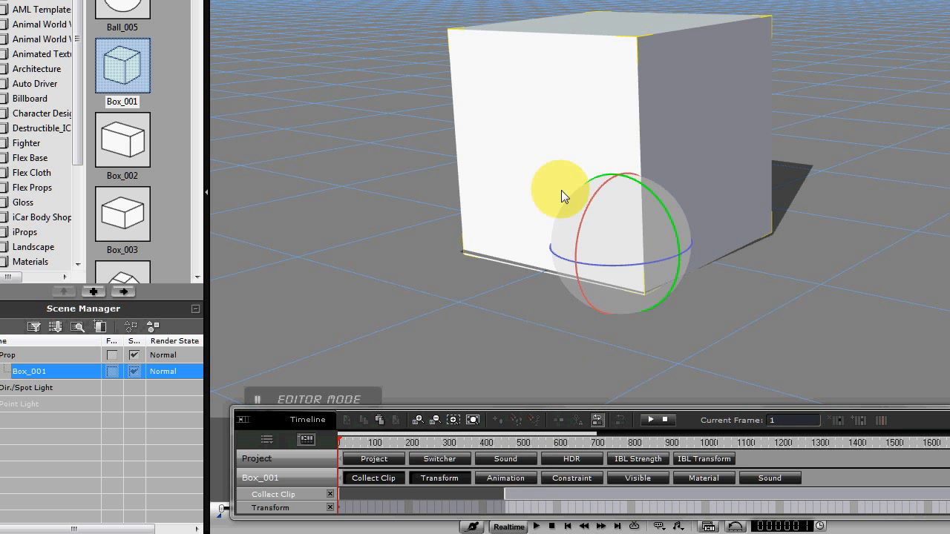
Apply the SHAKER perform clip to the box and play it back to check the shaking motion.
right_click(553, 165)
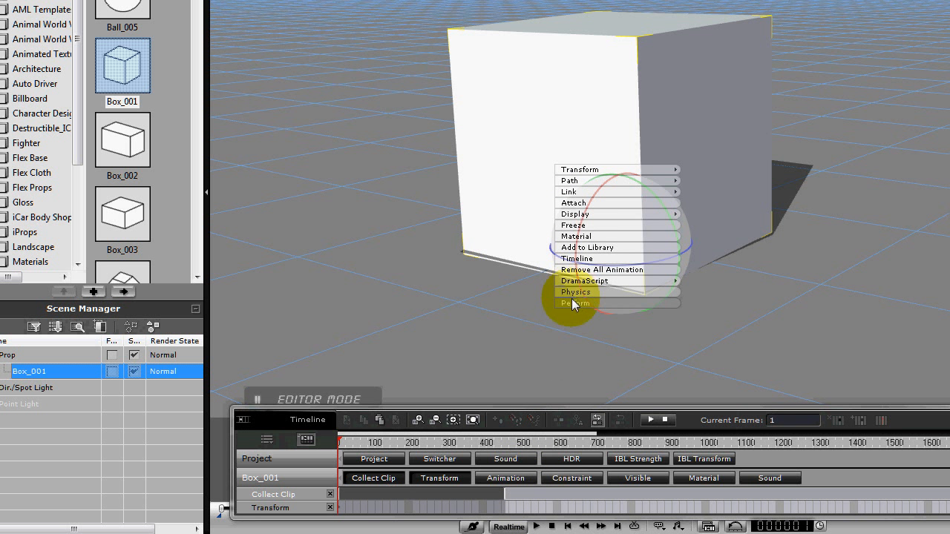
mouse_move(611, 304)
left_click(697, 303)
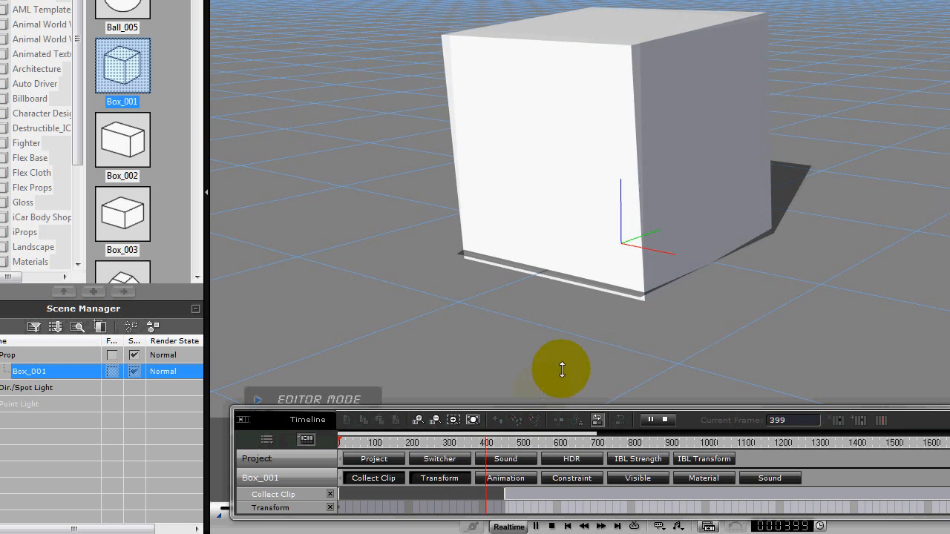
left_click(536, 525)
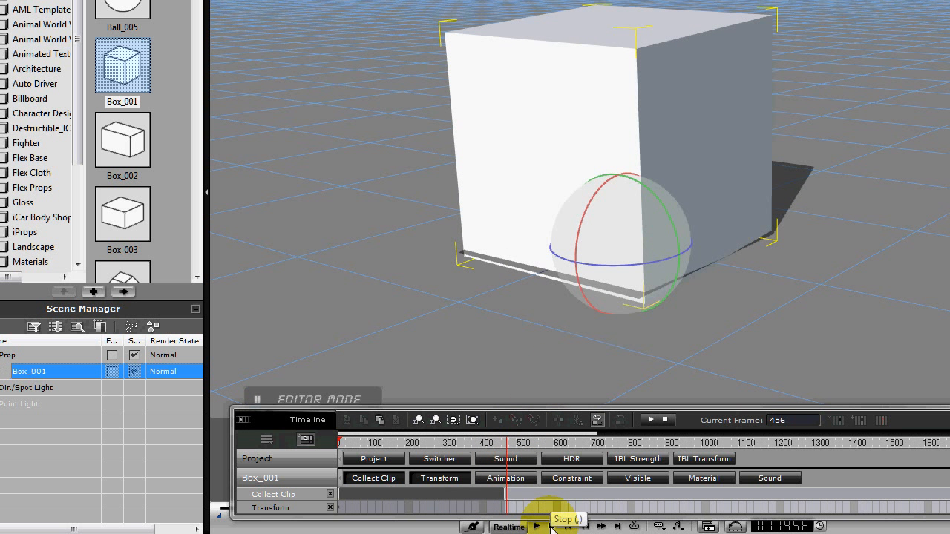
left_click(552, 525)
left_click_drag(604, 282, 612, 267)
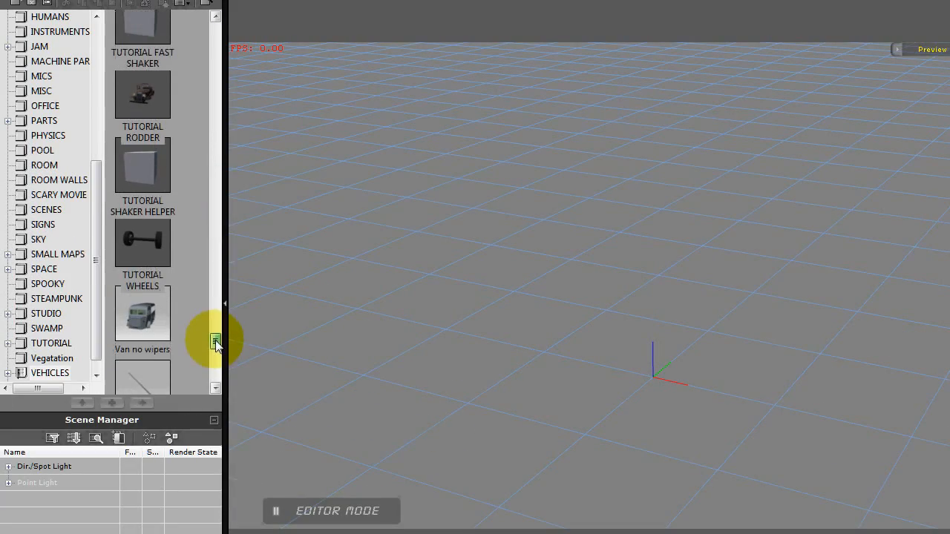
Load the TUTORIAL WHEELS prop from the vehicles library into the scene and play it back to check the wheel rotation.
double_click(133, 242)
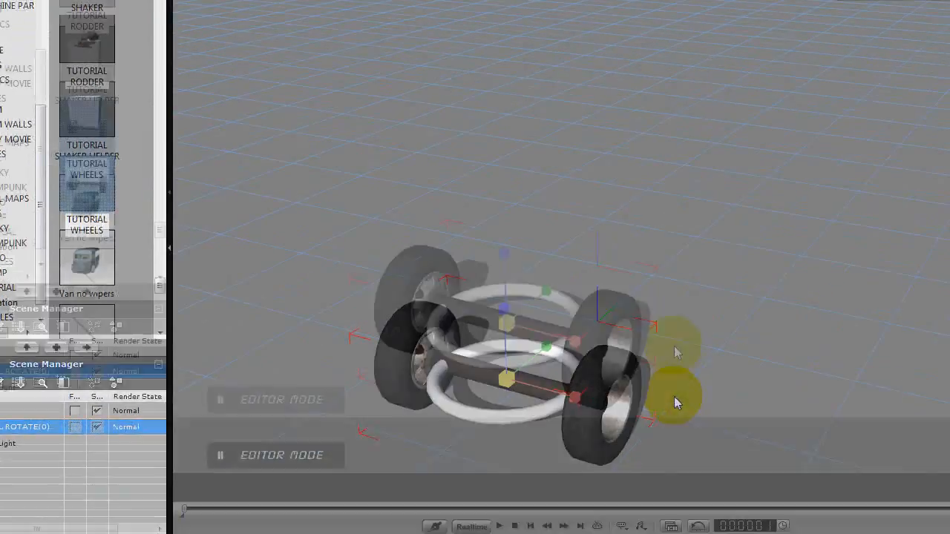
right_click_drag(717, 361, 609, 363)
left_click_drag(609, 363, 587, 239)
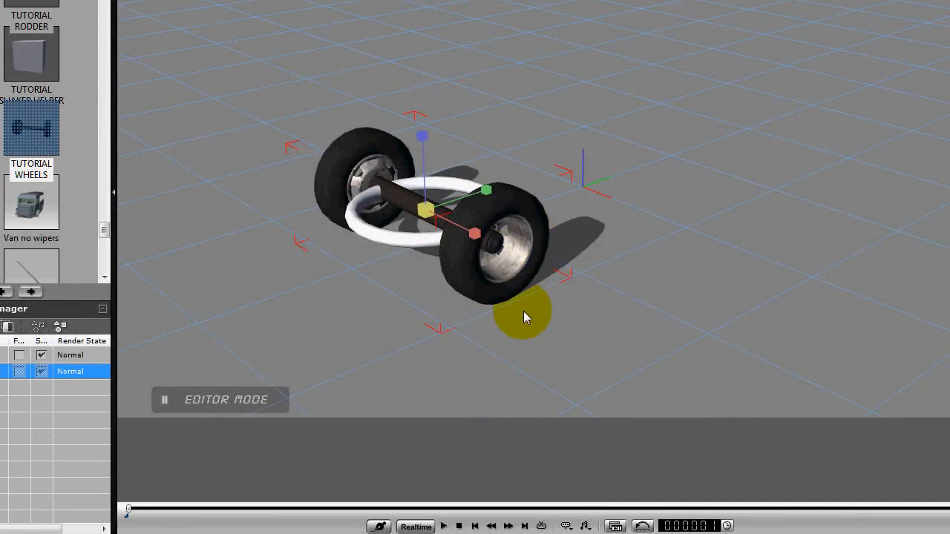
left_click(445, 526)
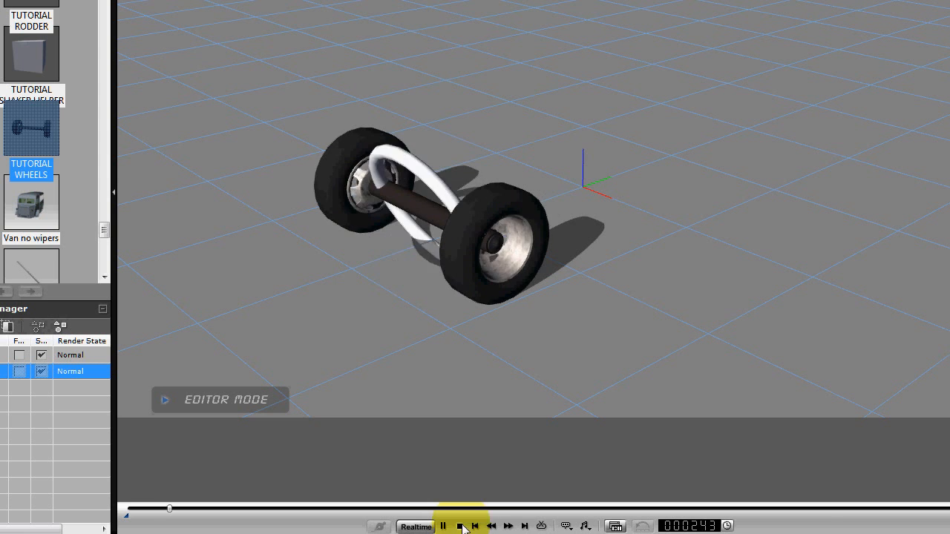
left_click(463, 526)
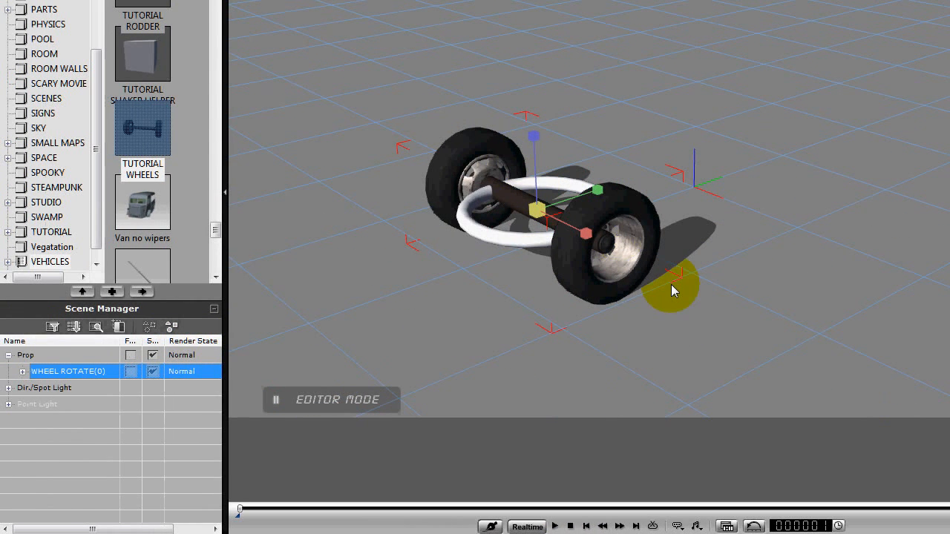
Try duplicating the wheel prop to a spot behind the original as a second axle, and play it back.
key("e")
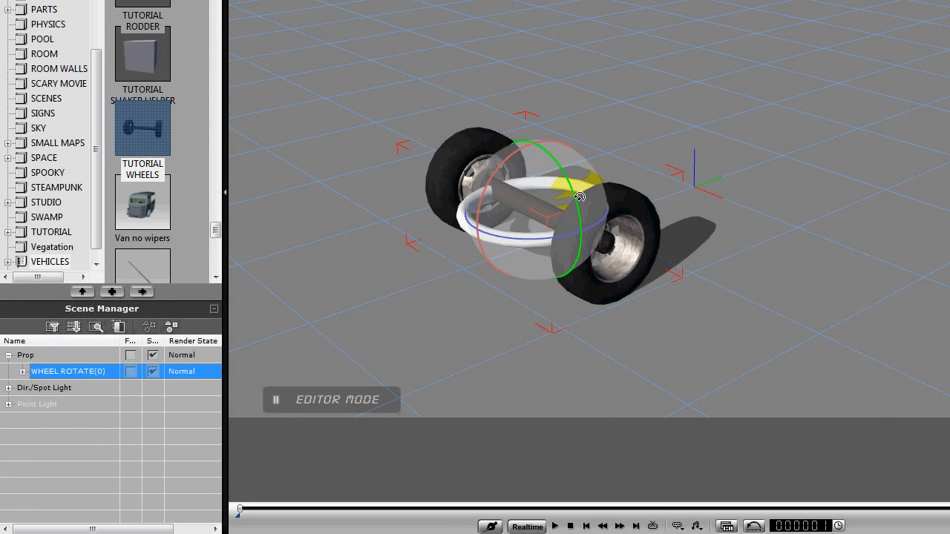
key("w")
left_click_drag(596, 191, 844, 96, "ctrl")
left_click_drag(677, 151, 686, 148, "ctrl")
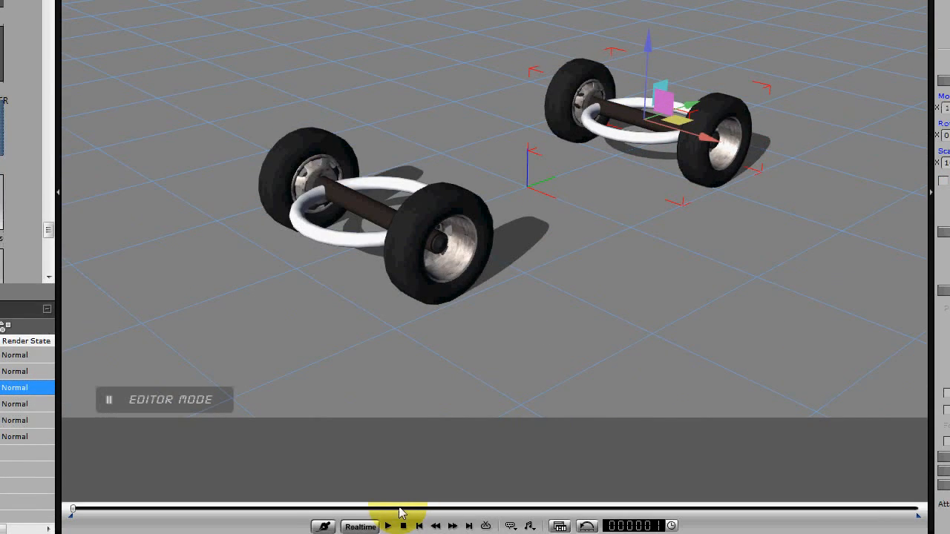
left_click(389, 525)
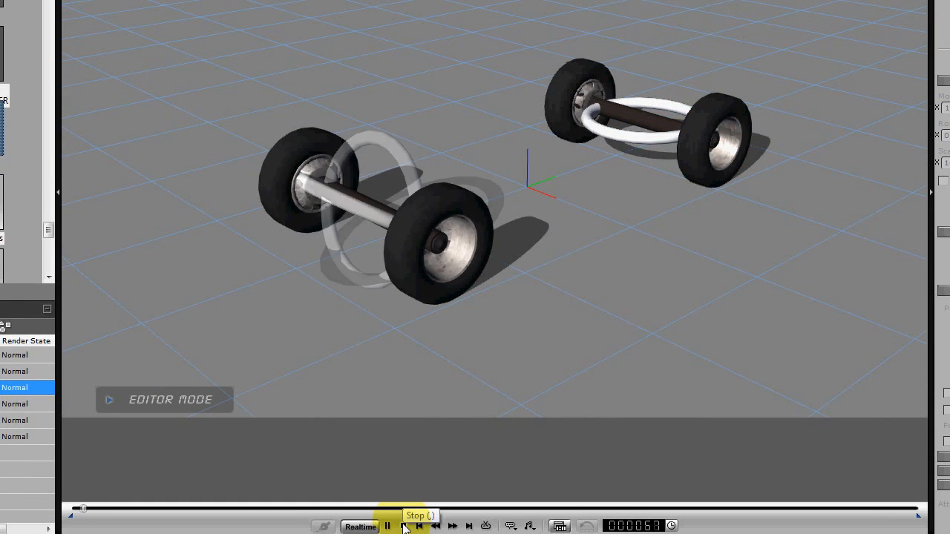
left_click(403, 525)
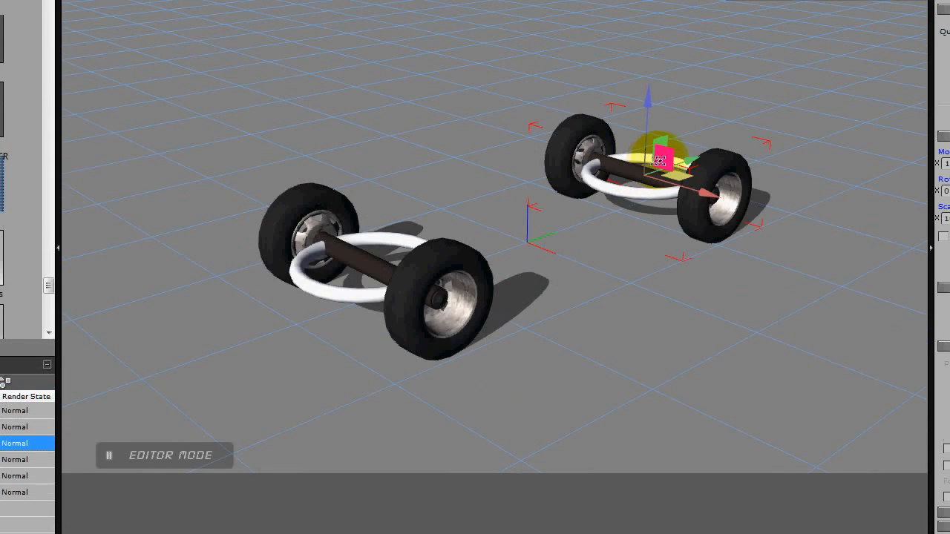
Try applying the WHEEL C 3000 perform clip to the duplicated wheels, and undo the duplication.
right_click(659, 161)
mouse_move(682, 300)
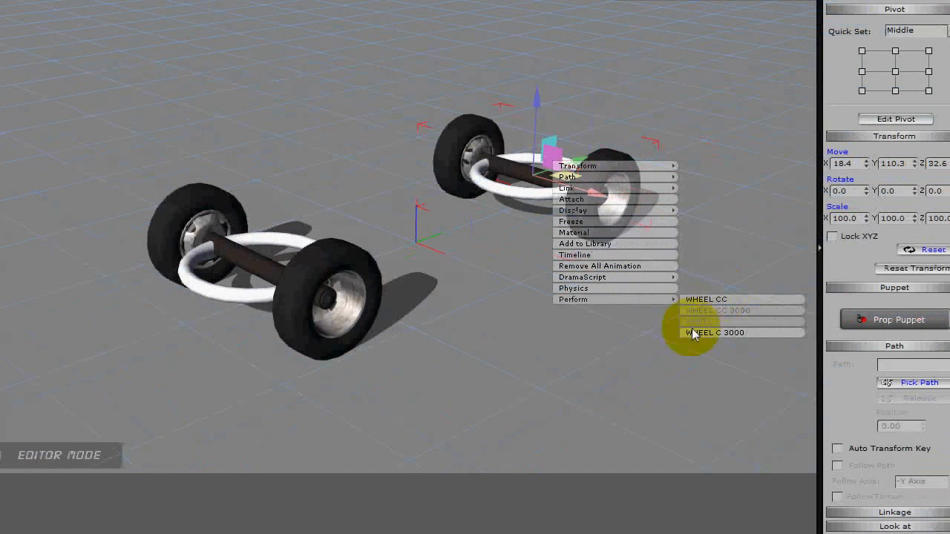
left_click(555, 333)
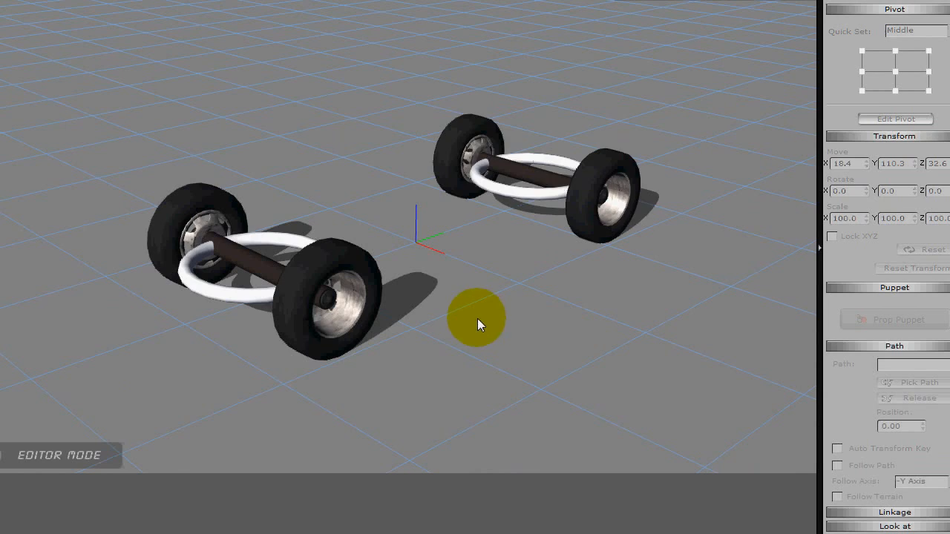
key("ctrl+z")
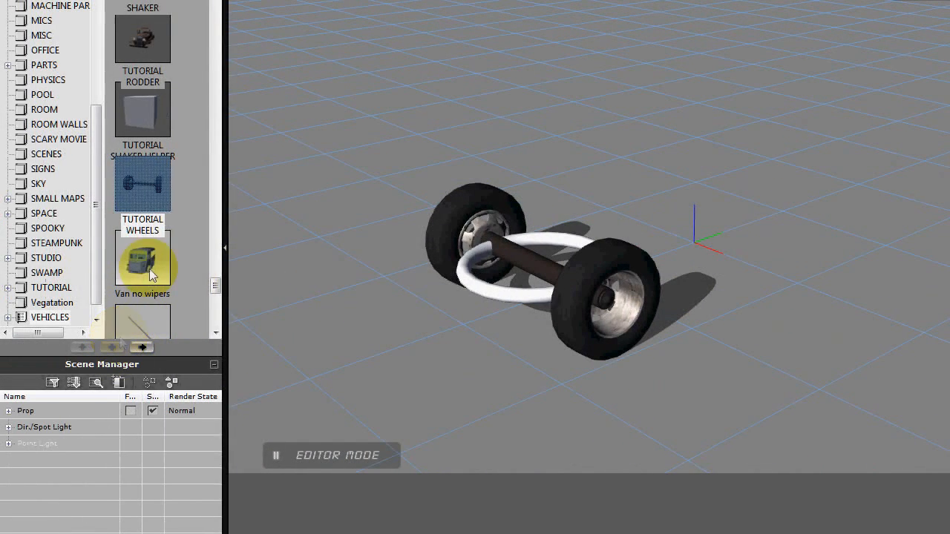
Add a second TUTORIAL WHEELS prop from the library, place it behind the first as another axle, and play both back.
left_click_drag(142, 190, 467, 236)
left_click_drag(592, 244, 818, 171)
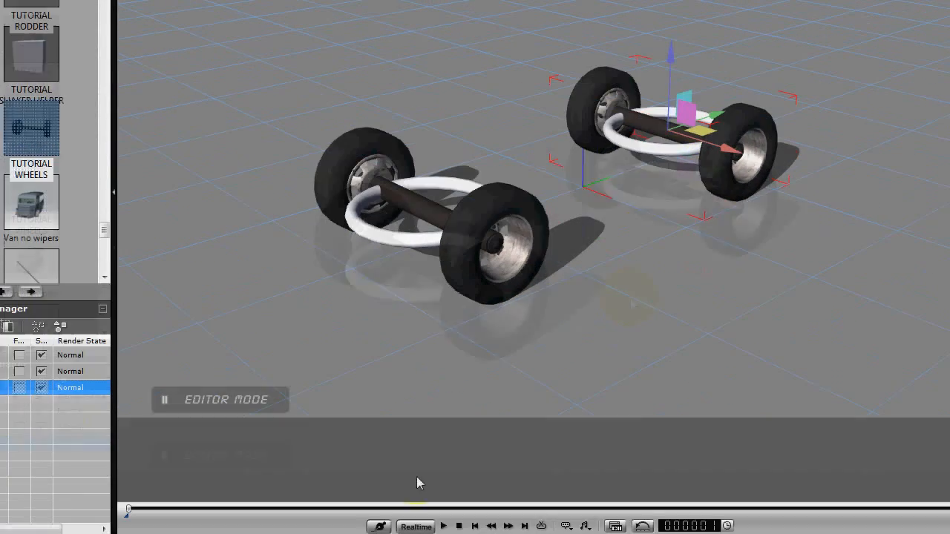
left_click(445, 526)
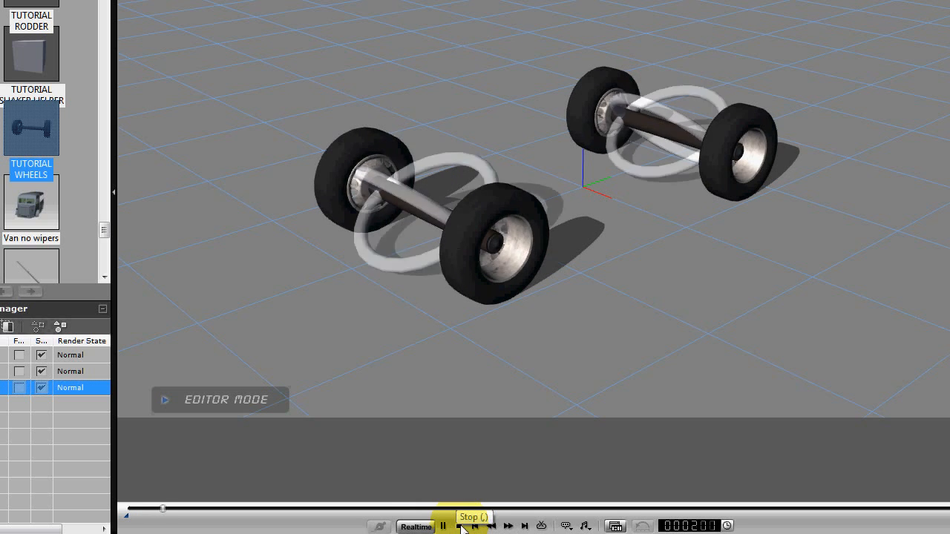
left_click(460, 527)
Add the Box_001 template from 3D Blocks to the scene and remove its diffuse texture.
right_click_drag(660, 314, 433, 262)
left_click_drag(434, 262, 443, 330)
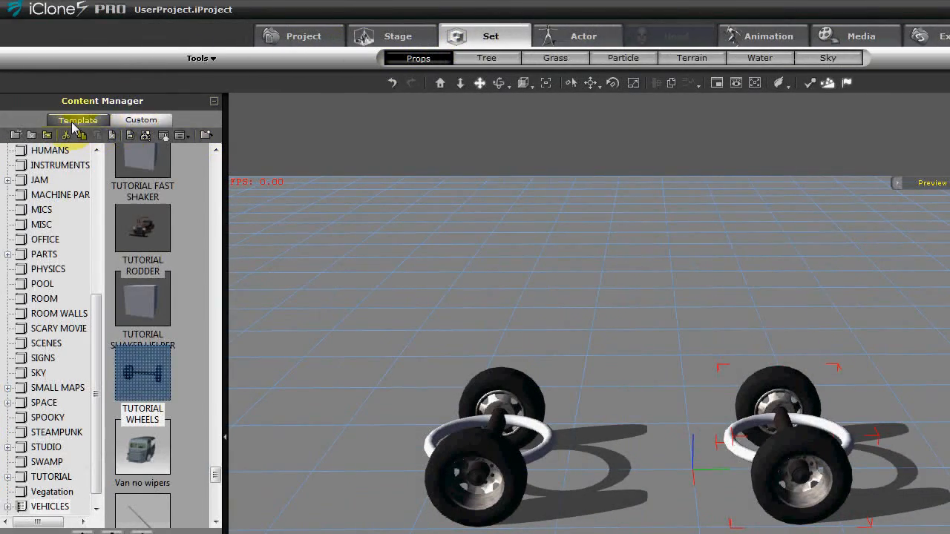
left_click(73, 123)
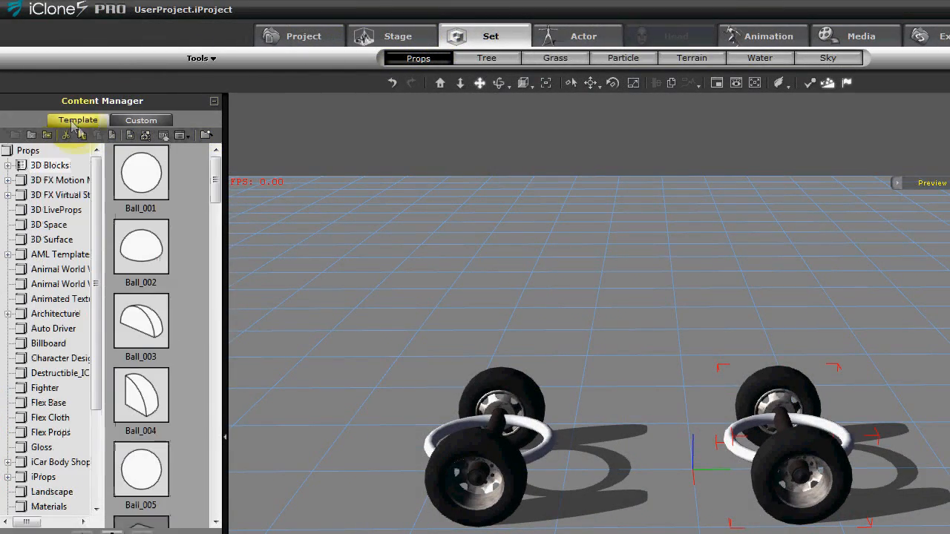
left_click_drag(215, 185, 212, 218)
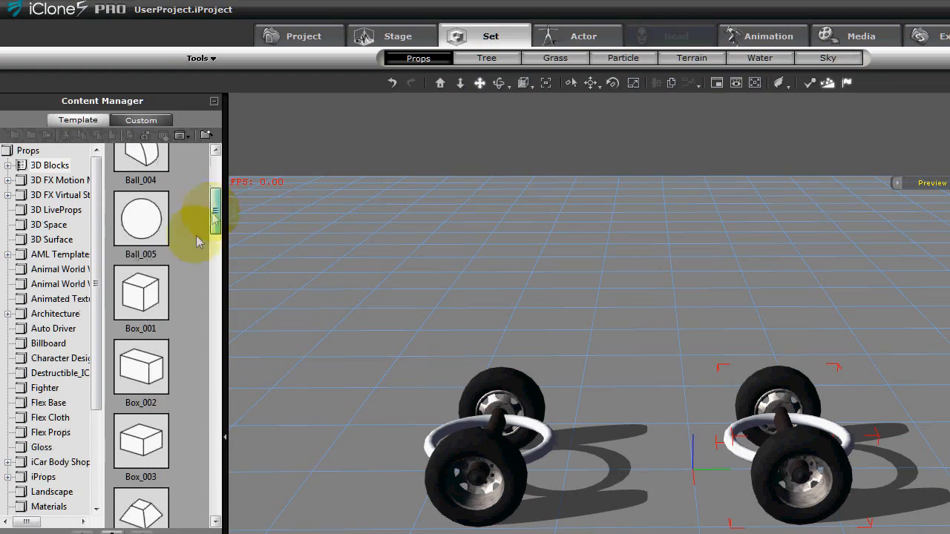
double_click(135, 286)
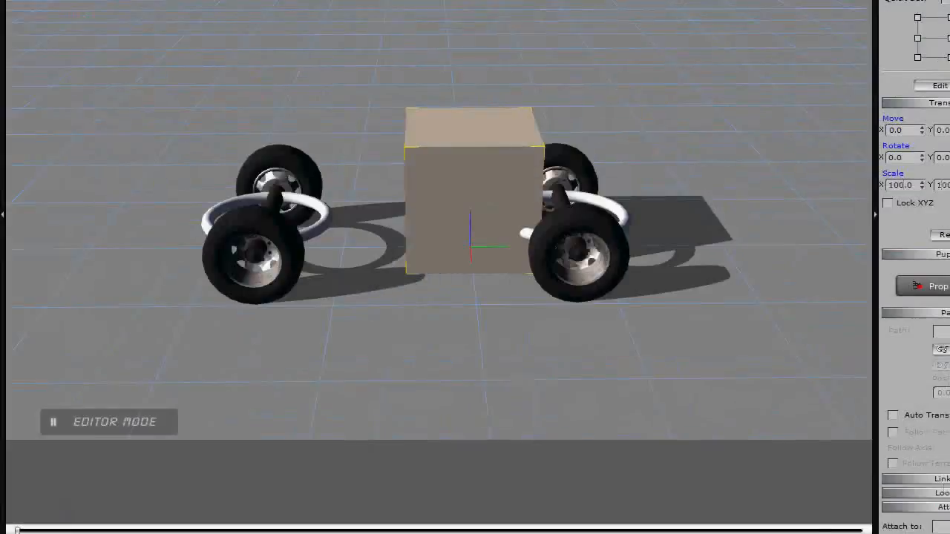
left_click_drag(854, 379, 807, 125)
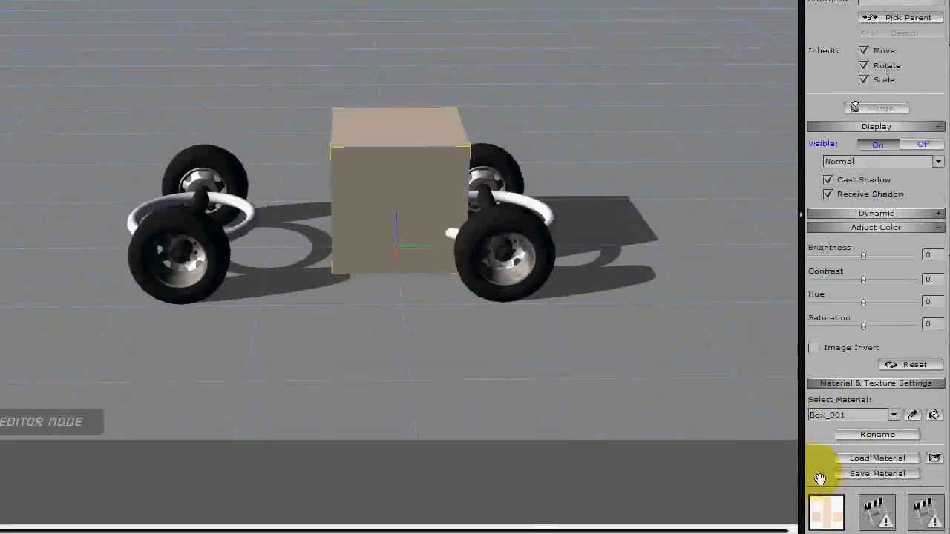
left_click_drag(821, 480, 829, 139)
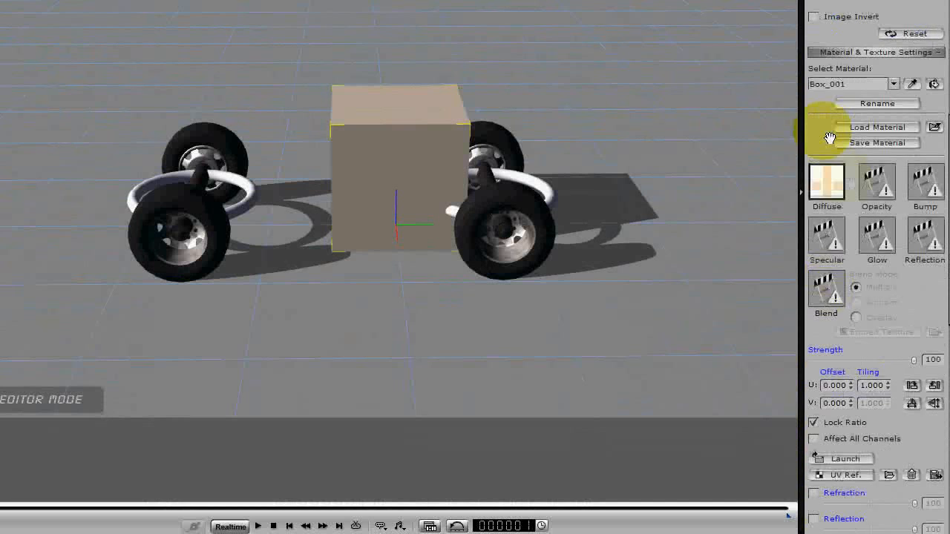
left_click(912, 473)
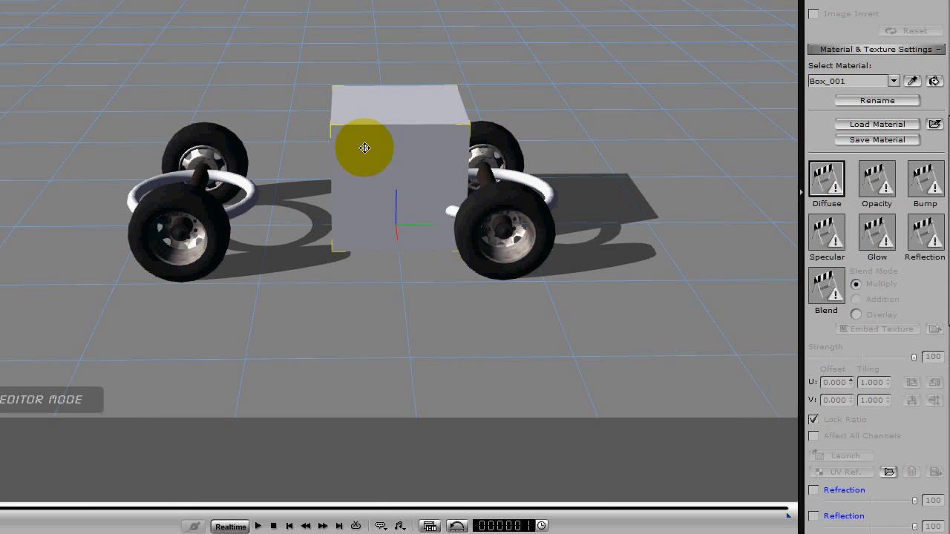
Move the box between the two wheel sets and scale it into a narrow bar, about 31.6 in X and 128.2 in Y.
mouse_move(424, 183)
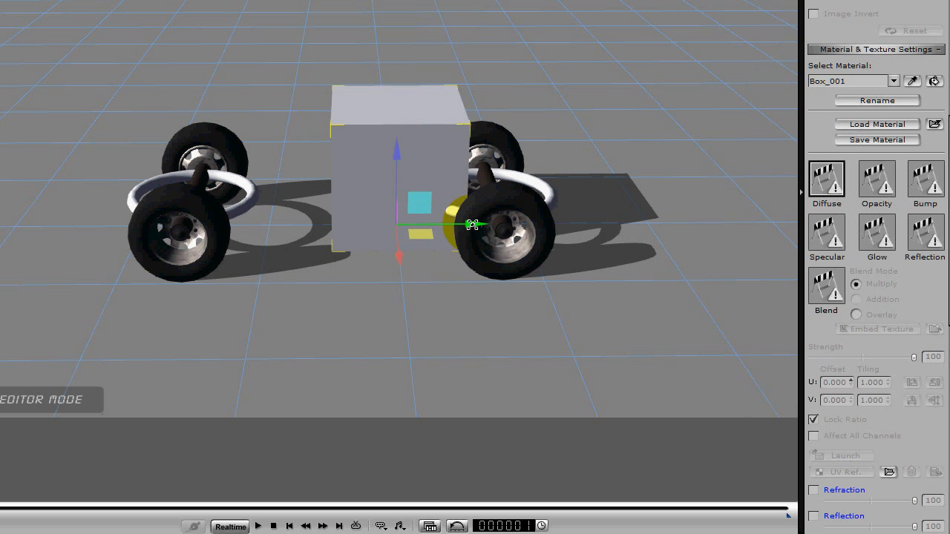
left_click_drag(470, 225, 411, 224)
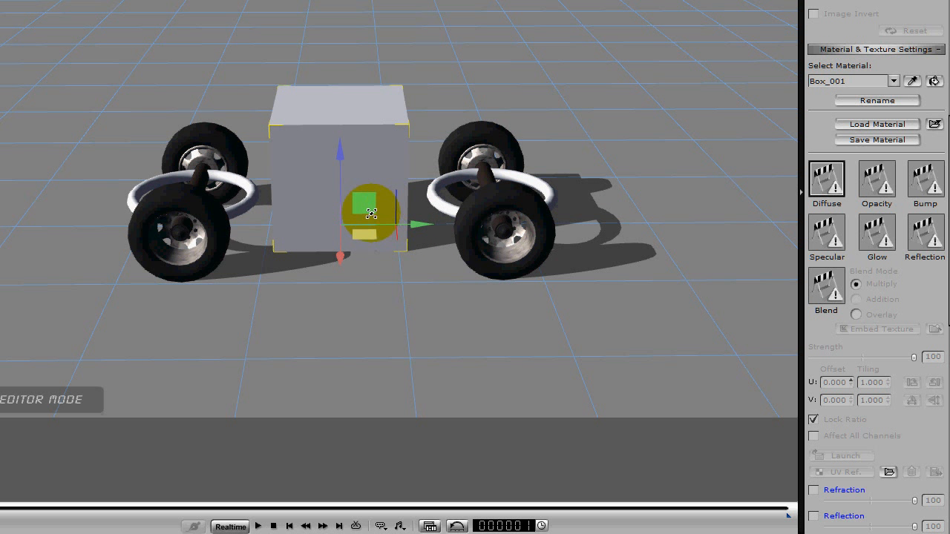
left_click_drag(338, 224, 405, 433)
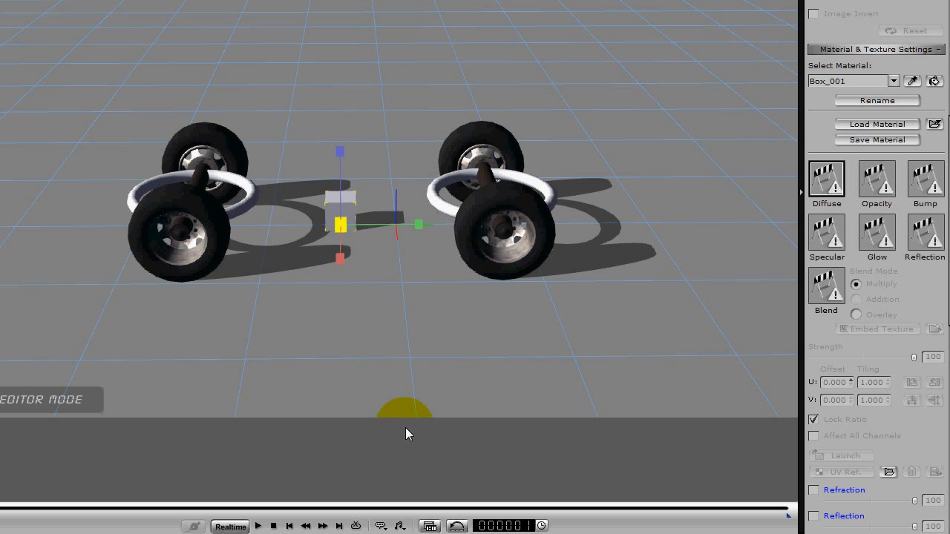
left_click_drag(418, 222, 394, 310)
right_click_drag(394, 310, 712, 303)
right_click_drag(361, 307, 363, 355)
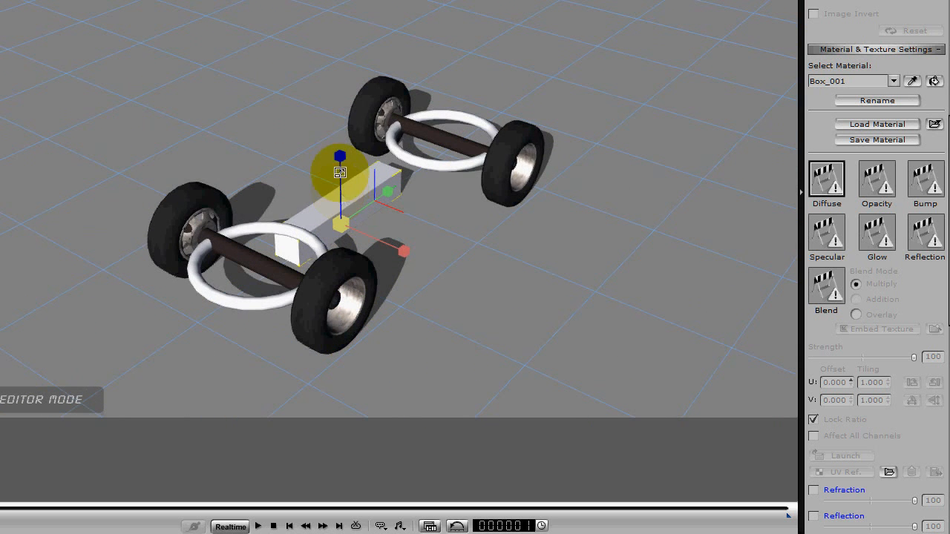
Flatten the bar to a Z scale of about 11.9, raised to about Z 15.5, and set it as a dummy named TRUCK NULL.
left_click_drag(339, 167, 440, 276)
right_click_drag(486, 284, 223, 315)
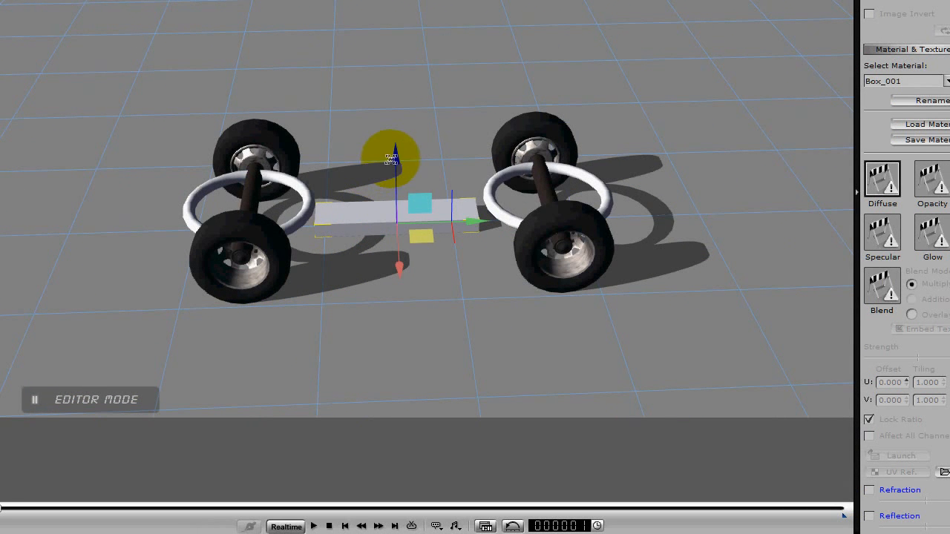
left_click_drag(391, 160, 393, 141)
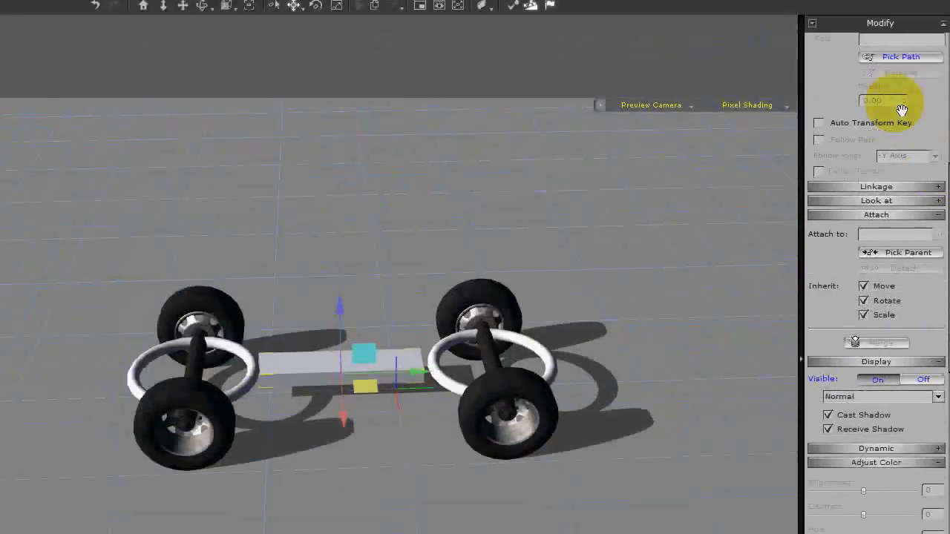
left_click_drag(853, 168, 875, 317)
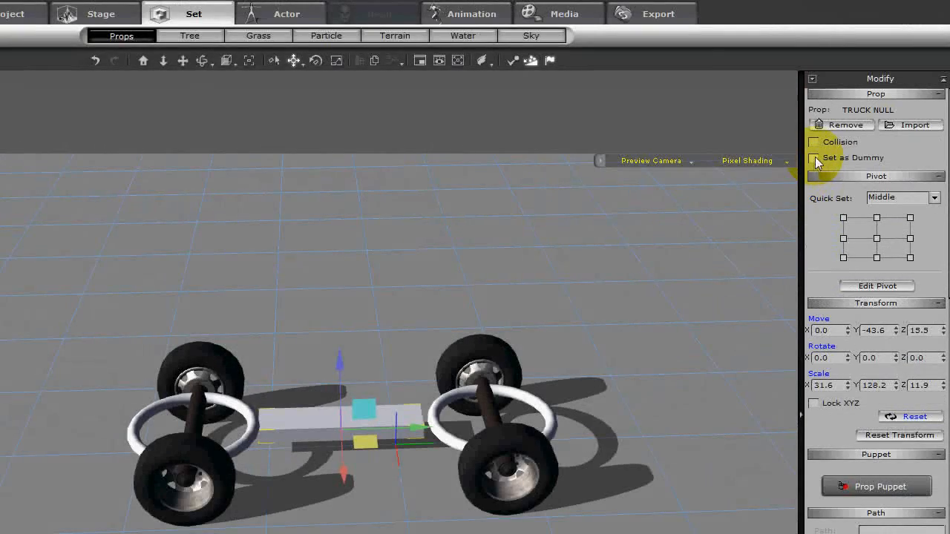
left_click(814, 158)
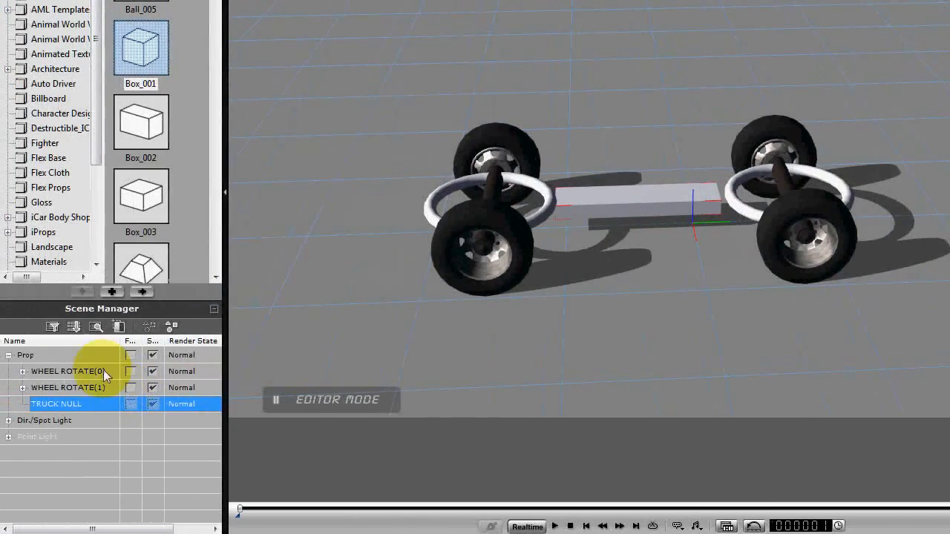
Attach both WHEEL ROTATE props to the TRUCK NULL bar as their parent.
left_click(26, 371)
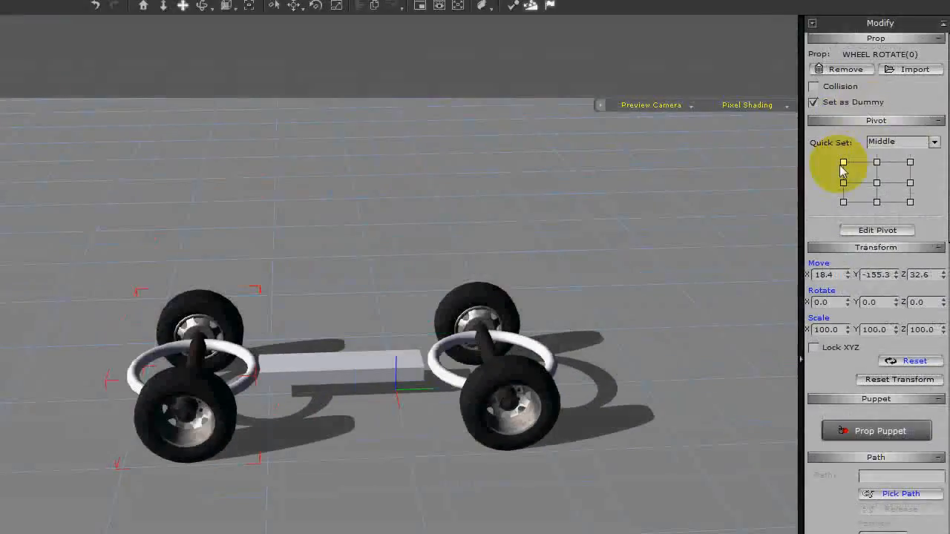
scroll(942, 156, "down", 10)
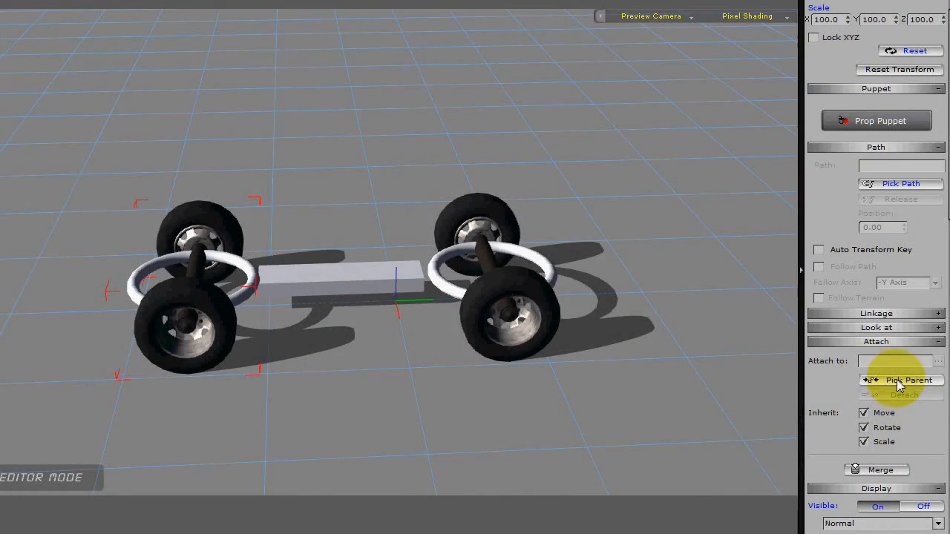
left_click(898, 383)
left_click(346, 279)
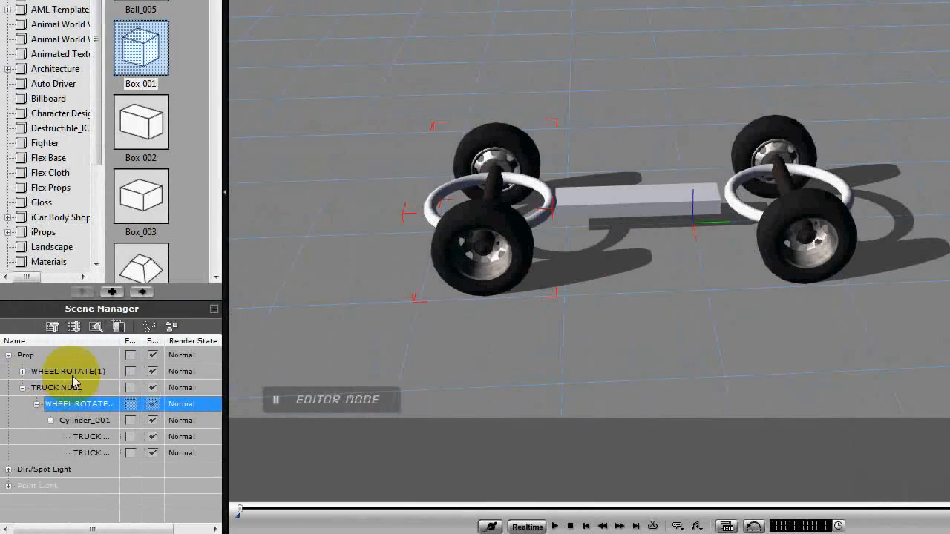
left_click(72, 373)
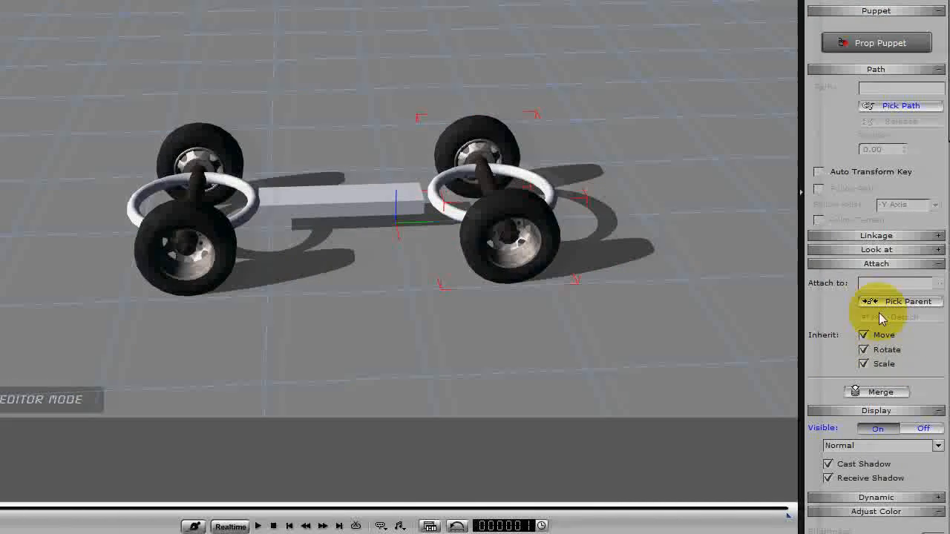
left_click(894, 303)
left_click(378, 208)
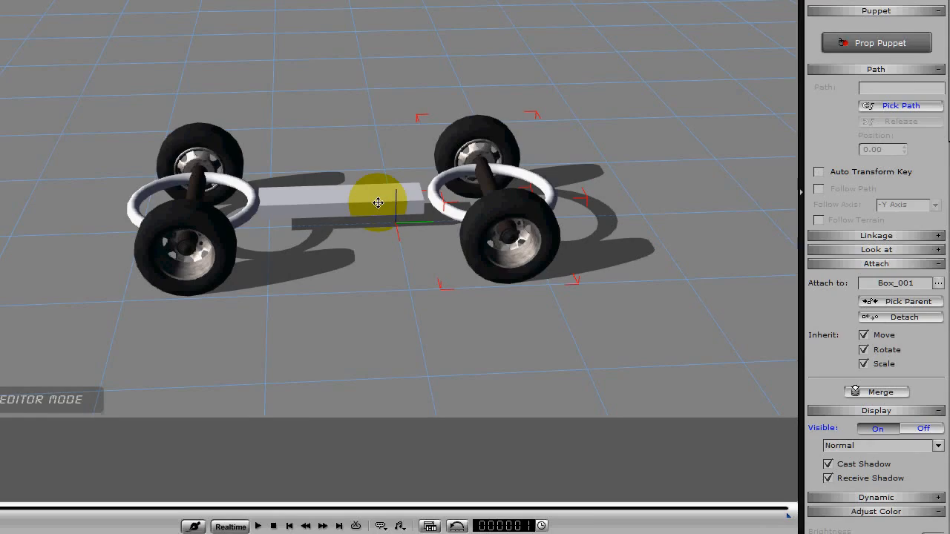
Test-move TRUCK NULL with its attached wheels, undo the move, and play the animation back.
left_click(74, 371)
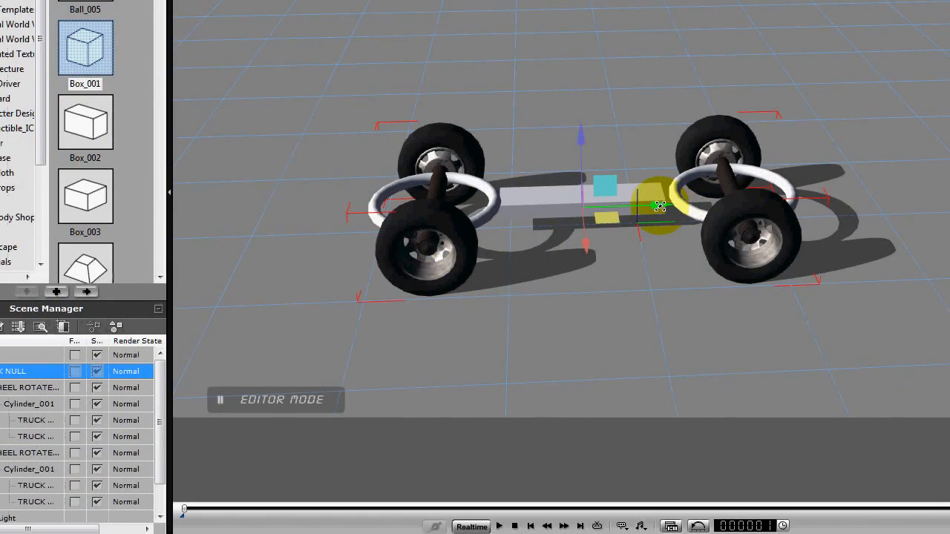
mouse_move(659, 206)
left_mouse_down()
mouse_move(682, 207)
mouse_move(660, 214)
mouse_move(670, 210)
left_mouse_up()
key("ctrl+z")
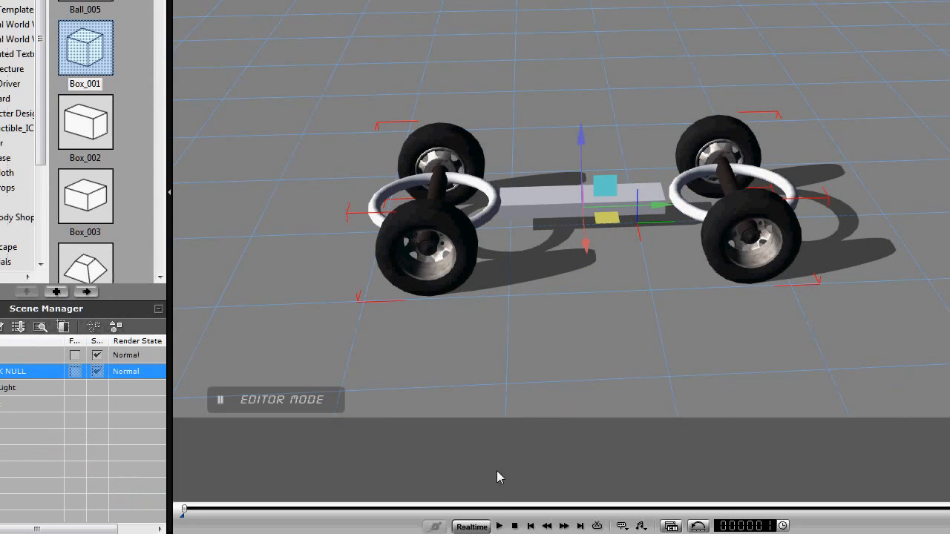
left_click(500, 526)
left_click(513, 526)
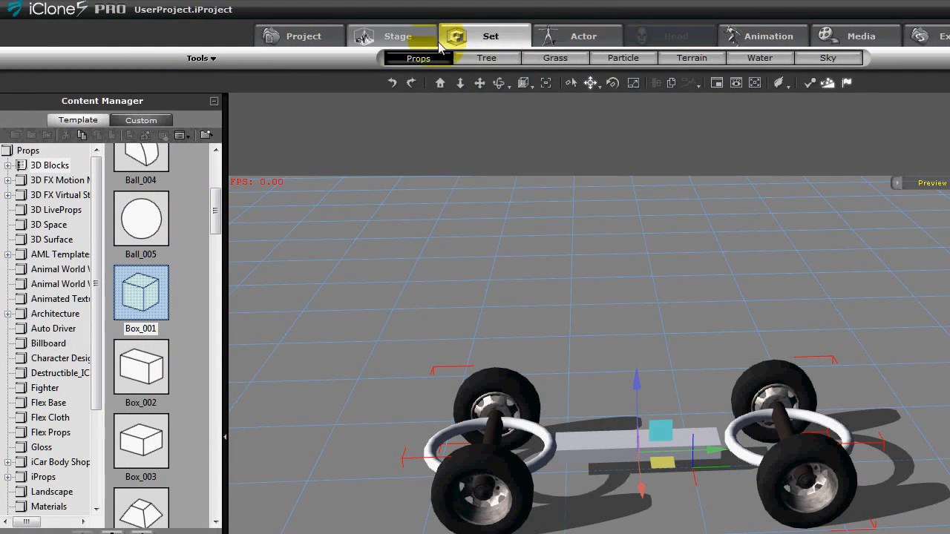
Add the TUTORIAL FAST SHAKER prop from the custom vehicles library to the scene.
left_click(129, 128)
left_click_drag(215, 165, 215, 472)
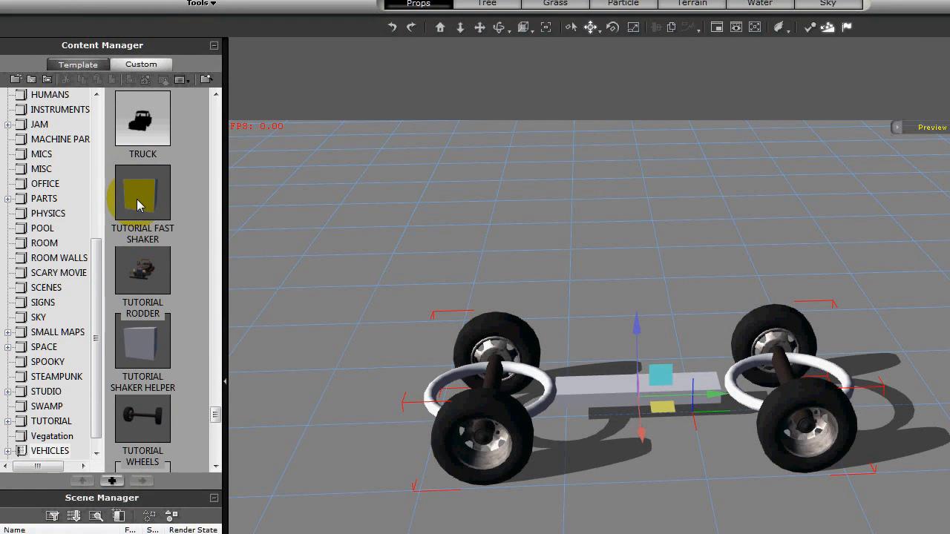
double_click(137, 206)
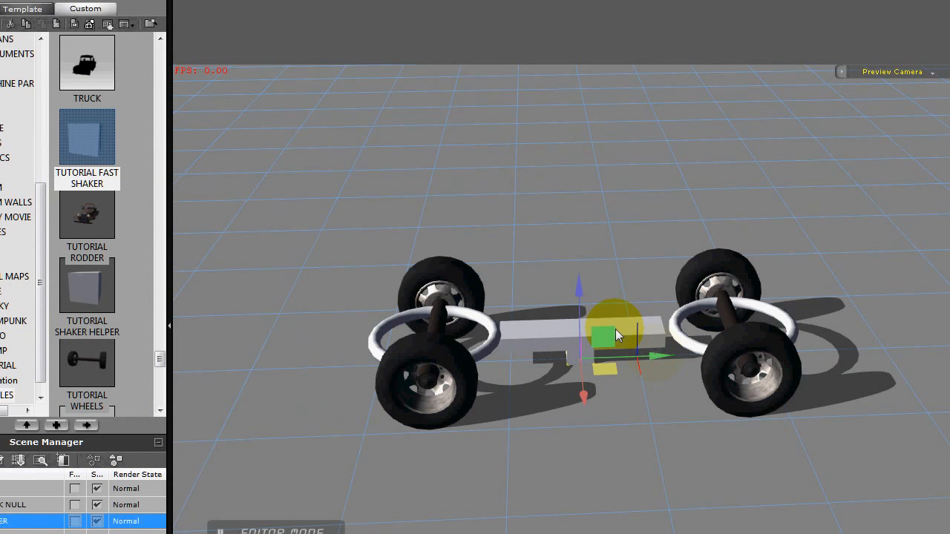
Position the SHAKER box just under the middle of the TRUCK NULL bar, checking its placement from several angles.
left_click_drag(579, 288, 576, 265)
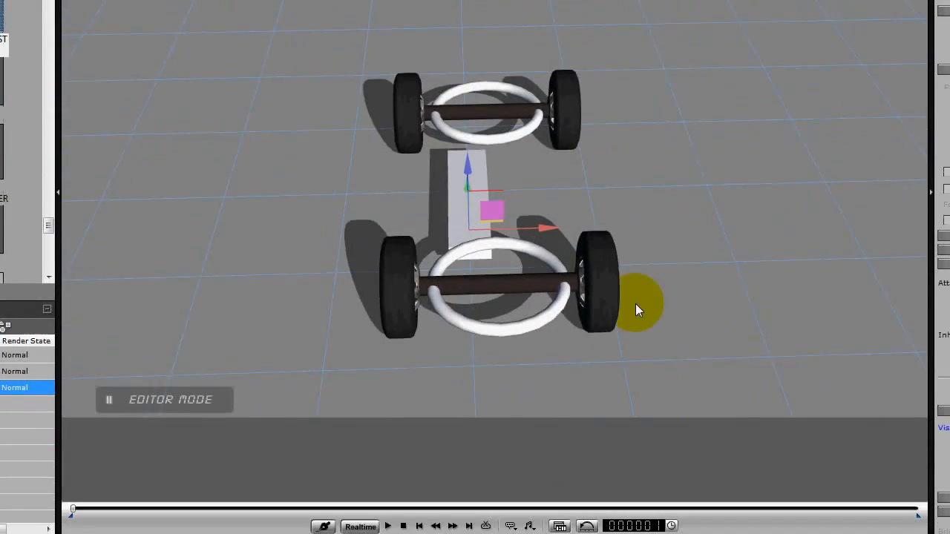
right_click_drag(635, 304, 642, 329)
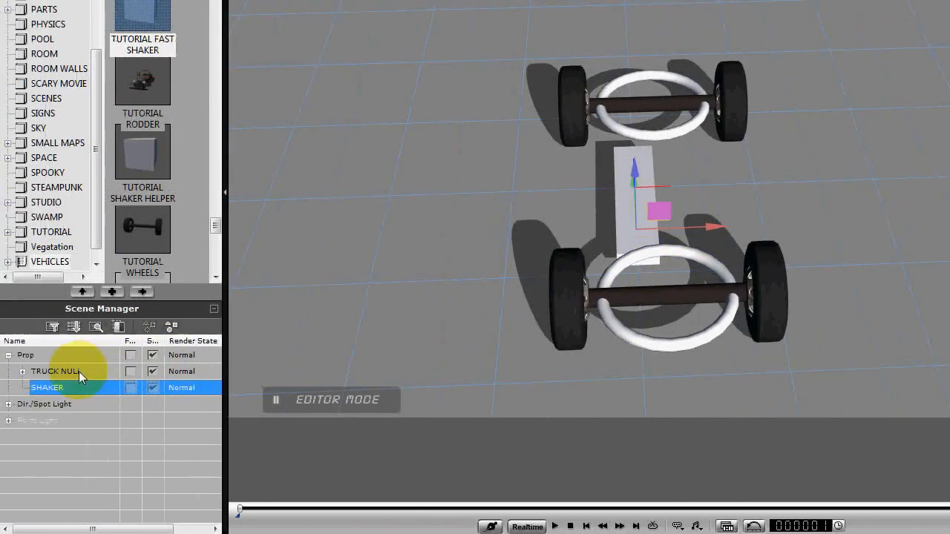
left_click(60, 372)
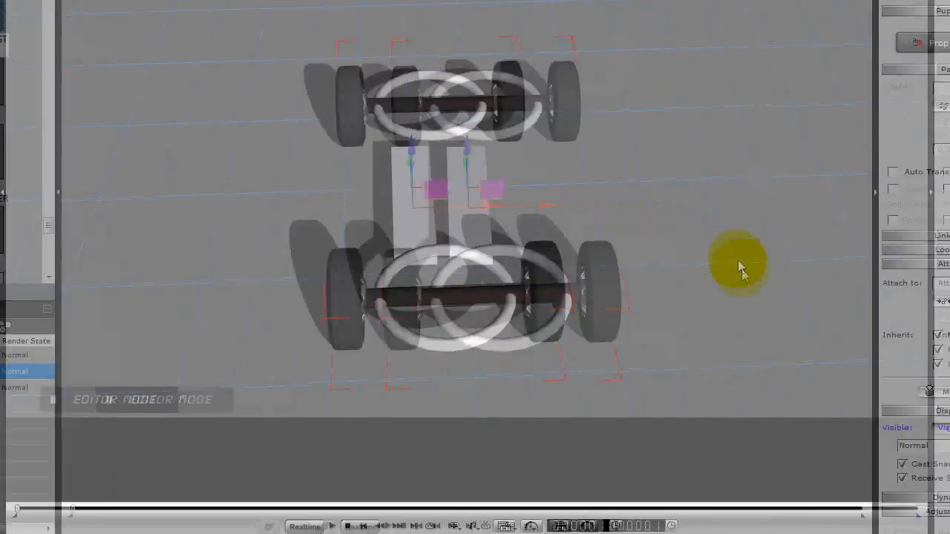
right_click_drag(887, 297, 682, 280)
right_click_drag(386, 279, 380, 304)
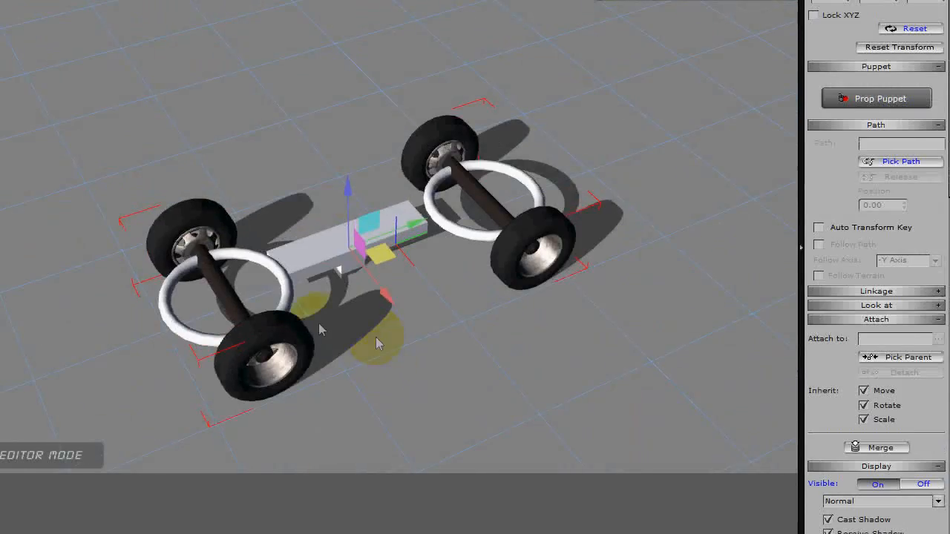
left_click(77, 387)
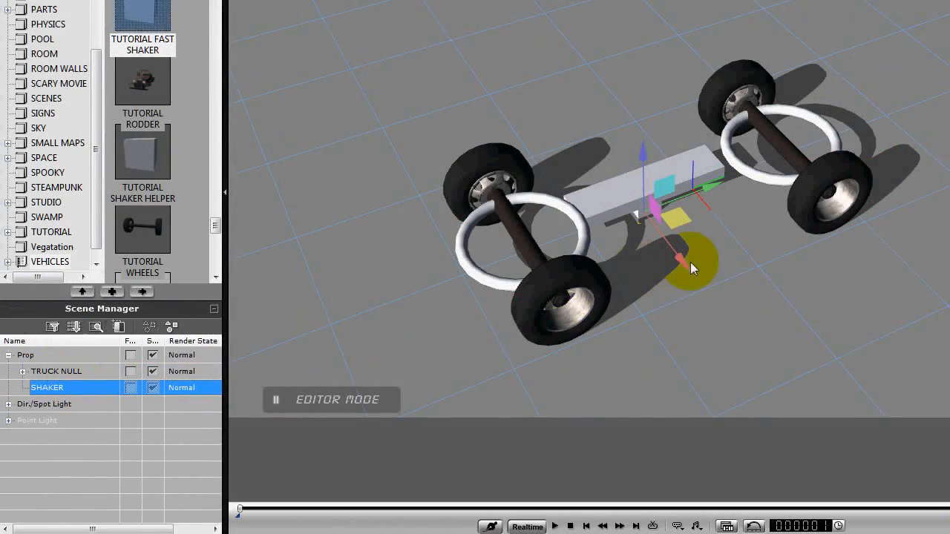
left_click_drag(690, 263, 687, 273)
right_click_drag(706, 299, 320, 290)
right_click_drag(549, 302, 440, 127)
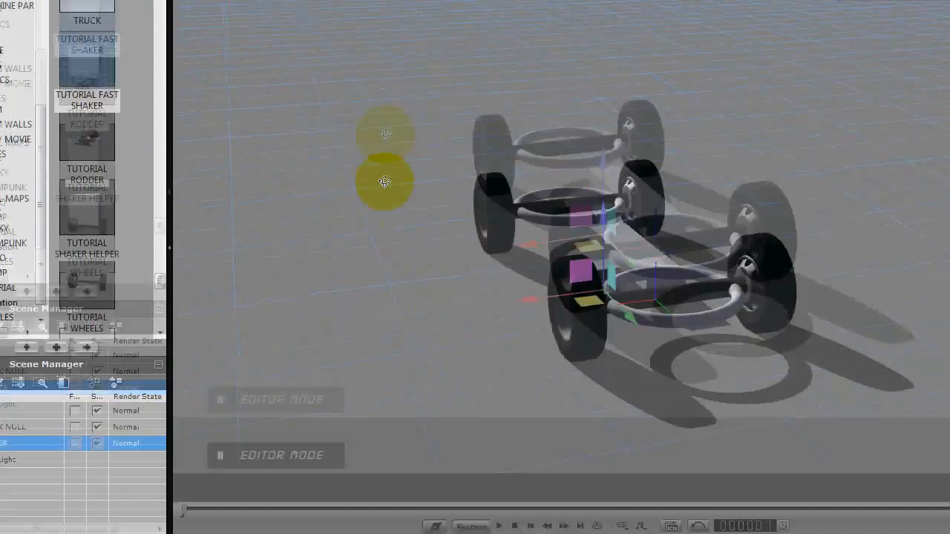
right_click_drag(383, 182, 704, 417)
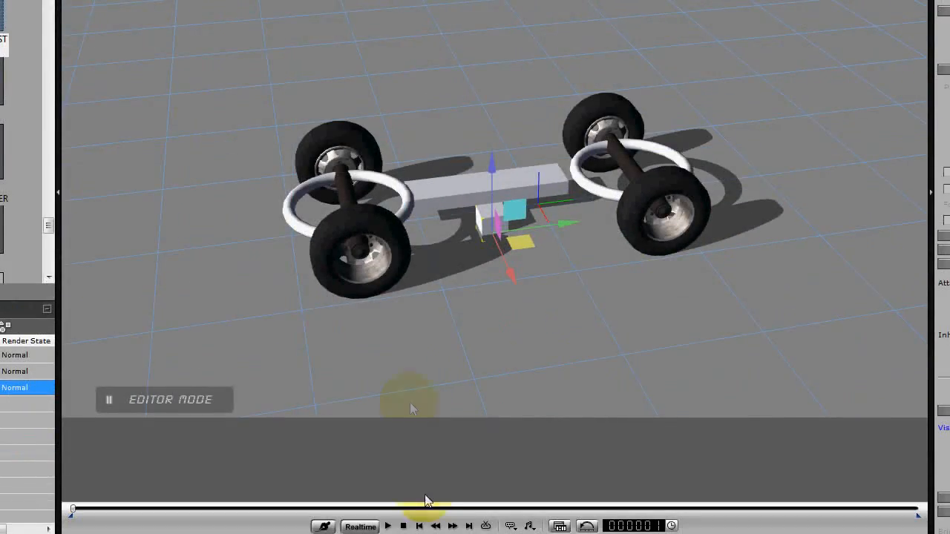
right_click_drag(410, 402, 395, 495)
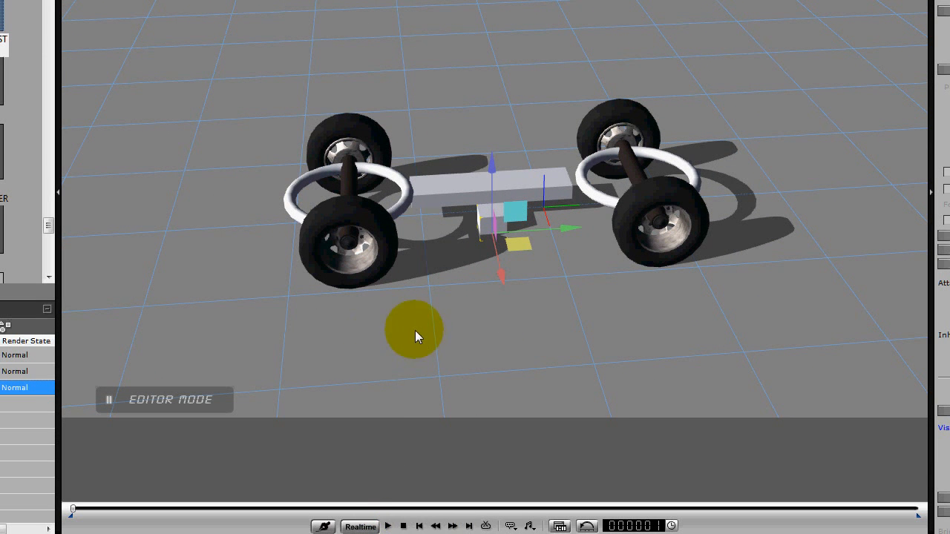
right_click_drag(418, 333, 562, 333)
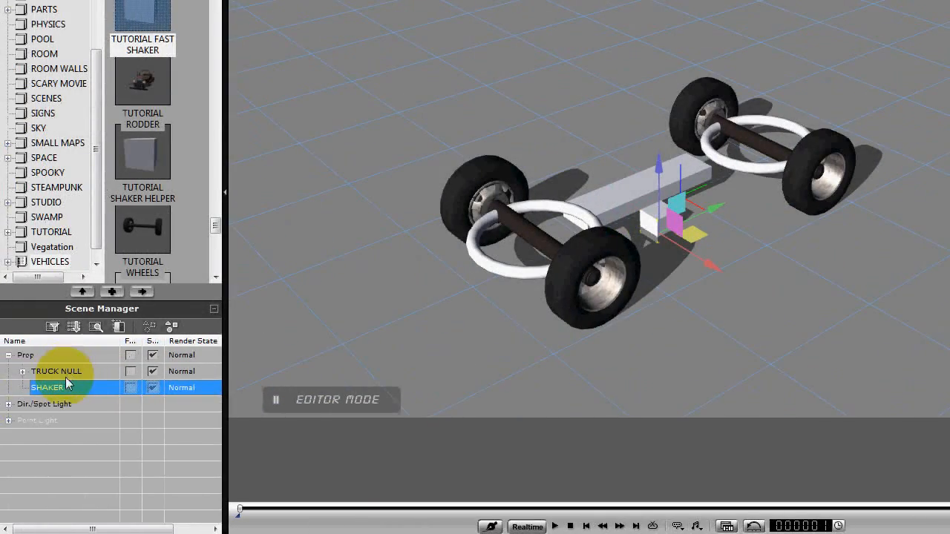
Detach both WHEEL ROTATE props from the TRUCK NULL bar.
left_click(22, 372)
left_click(57, 389)
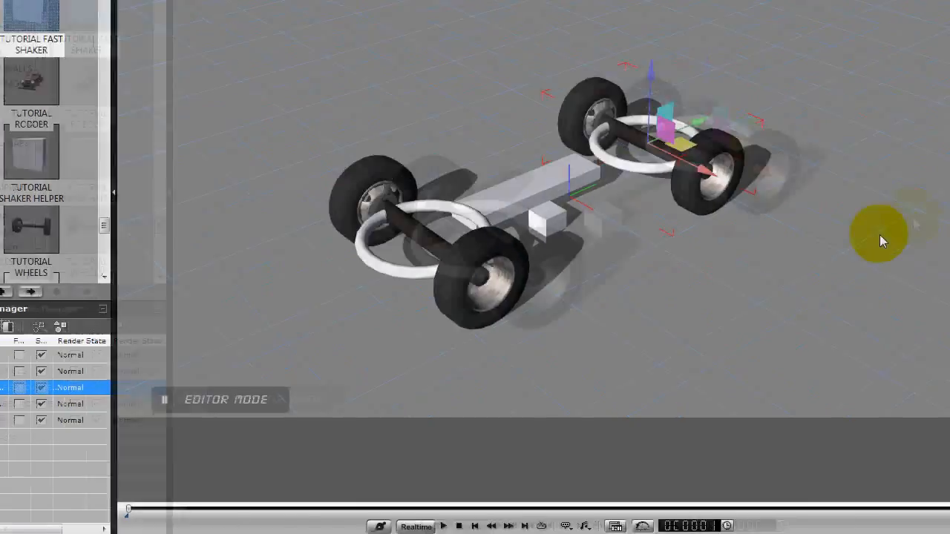
left_click(894, 320)
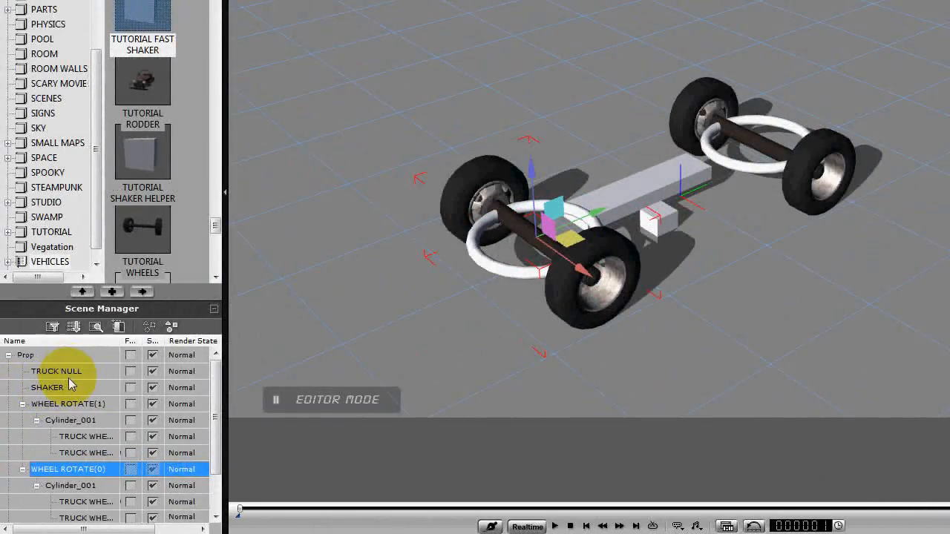
Shift the TRUCK NULL bar along X so that it is centred between the wheels.
left_click(68, 374)
left_click_drag(465, 318, 781, 319)
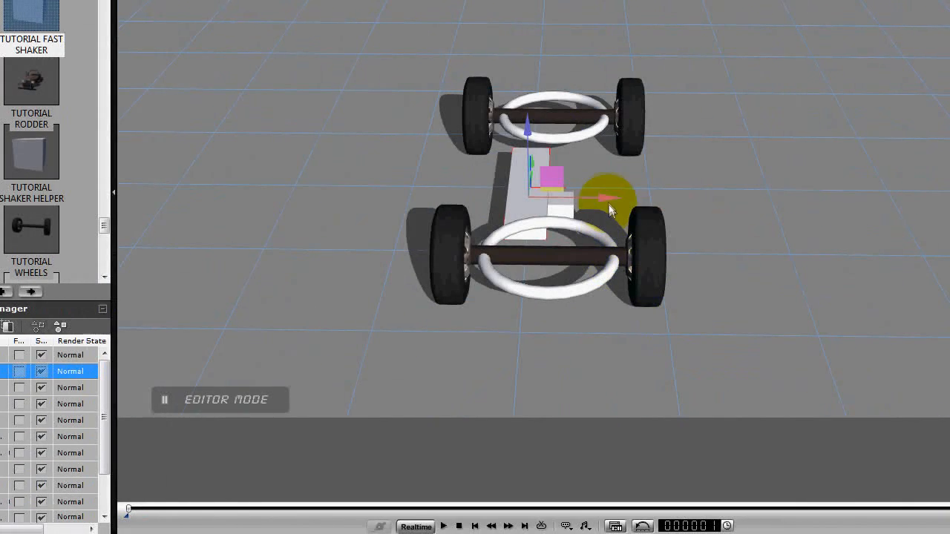
left_click_drag(629, 194, 758, 339)
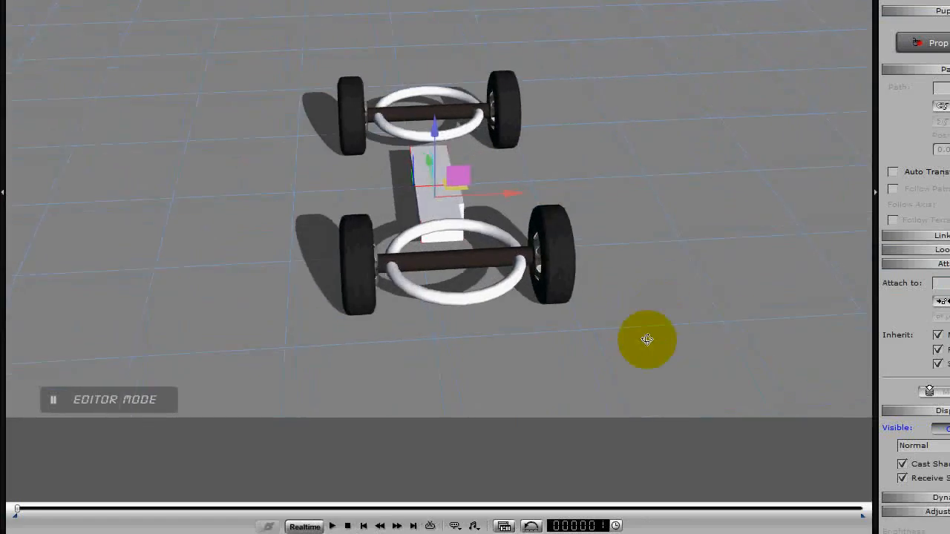
left_click_drag(647, 340, 647, 342)
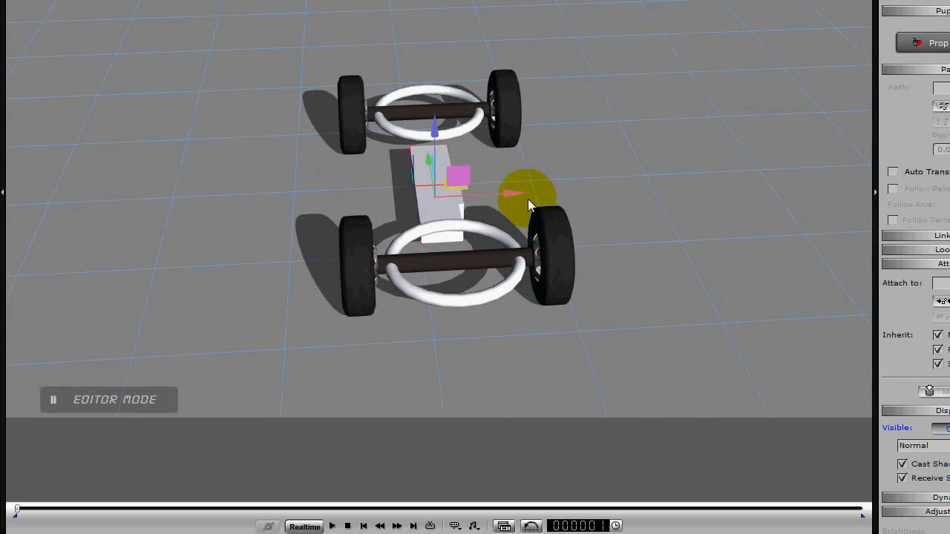
left_click_drag(590, 201, 306, 312)
Attach both WHEEL ROTATE props to the TRUCK NULL bar again.
left_click(79, 459)
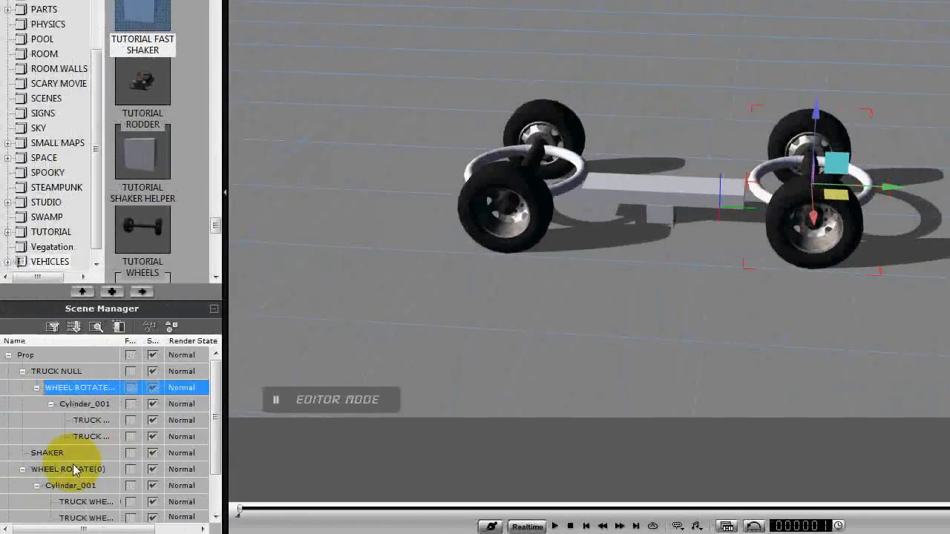
left_click(74, 468)
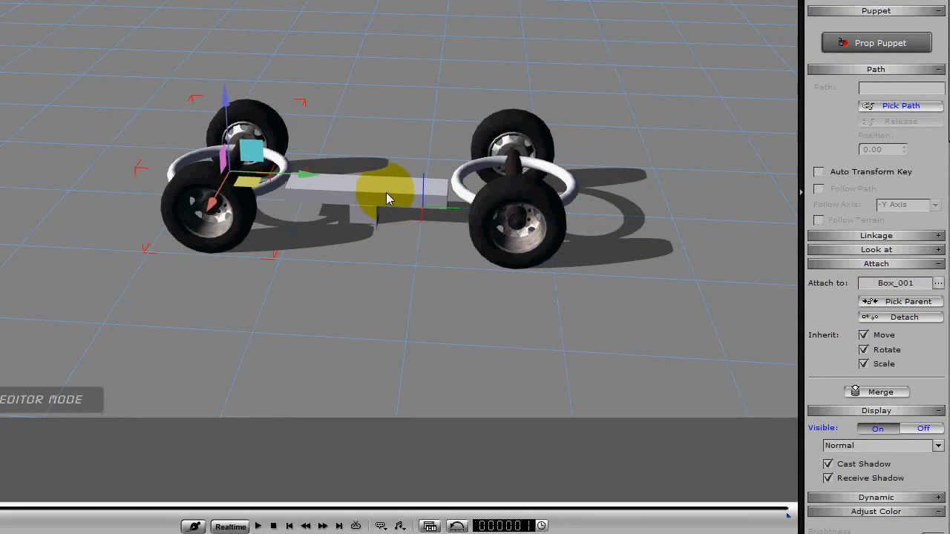
left_click(386, 192)
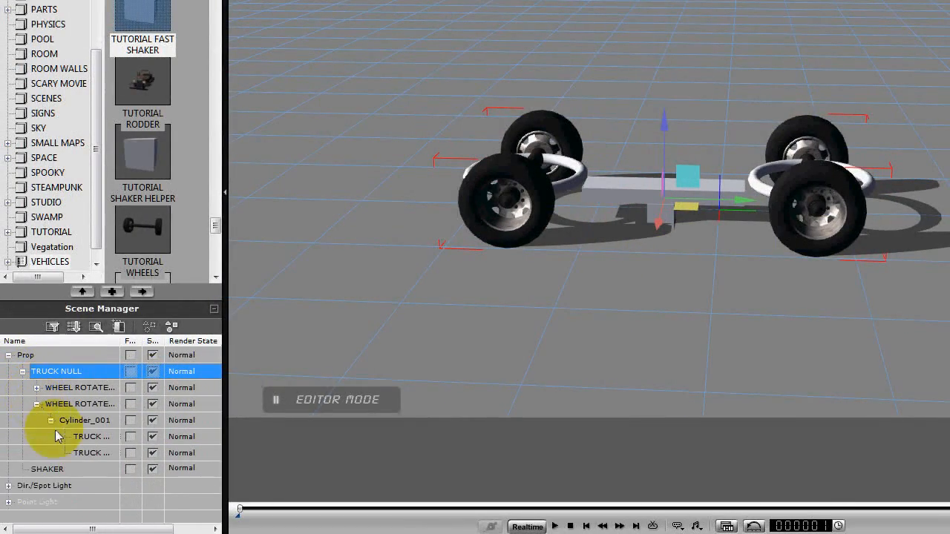
Attach the SHAKER box to the TRUCK NULL bar as its parent and play the animation to test the rig.
left_click(53, 473)
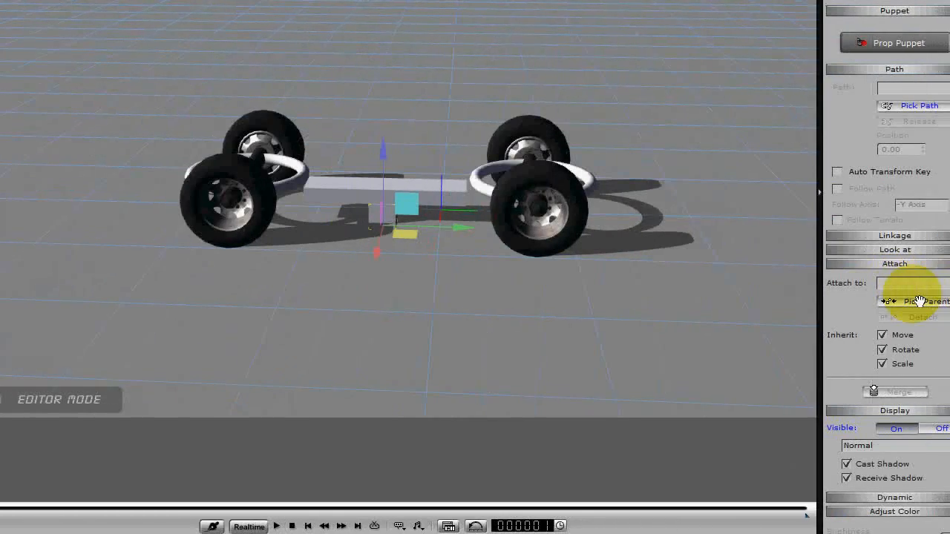
left_click(902, 302)
left_click(323, 190)
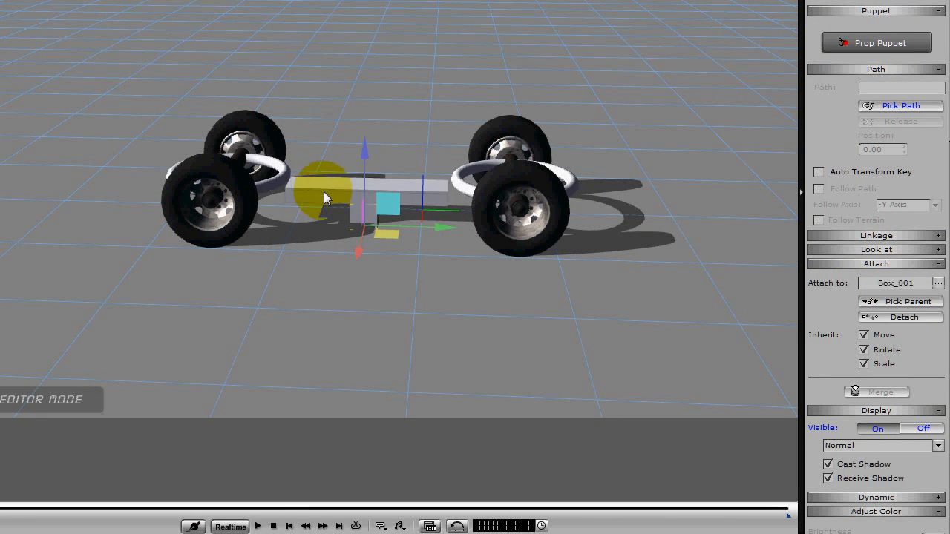
left_click(259, 526)
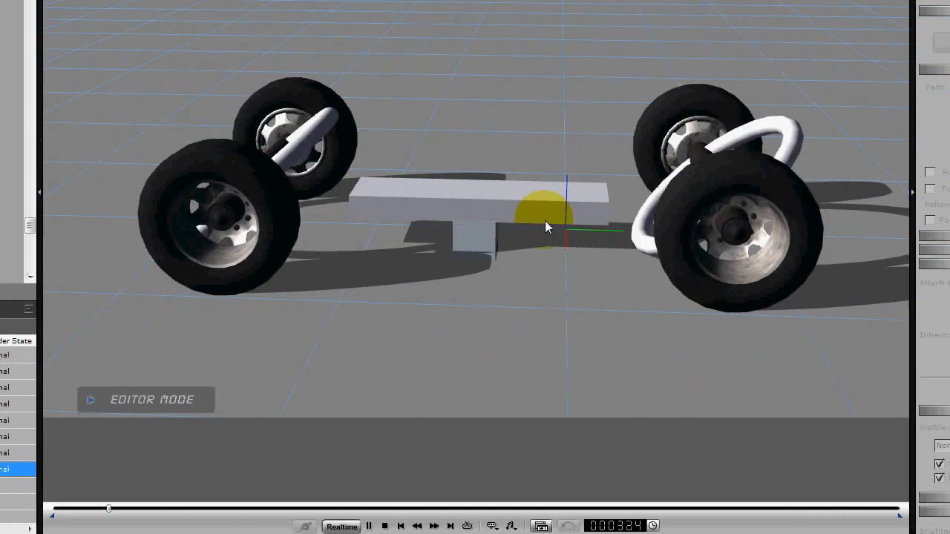
left_click(384, 526)
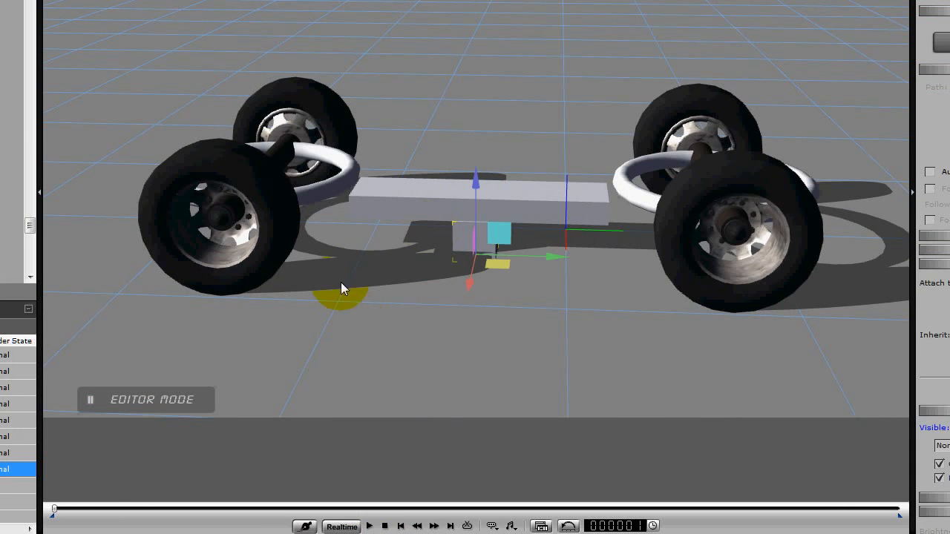
Add the TUTORIAL RODDER truck body from the custom vehicles library to the scene and check its fit over the wheels.
scroll(382, 300, "down", 5)
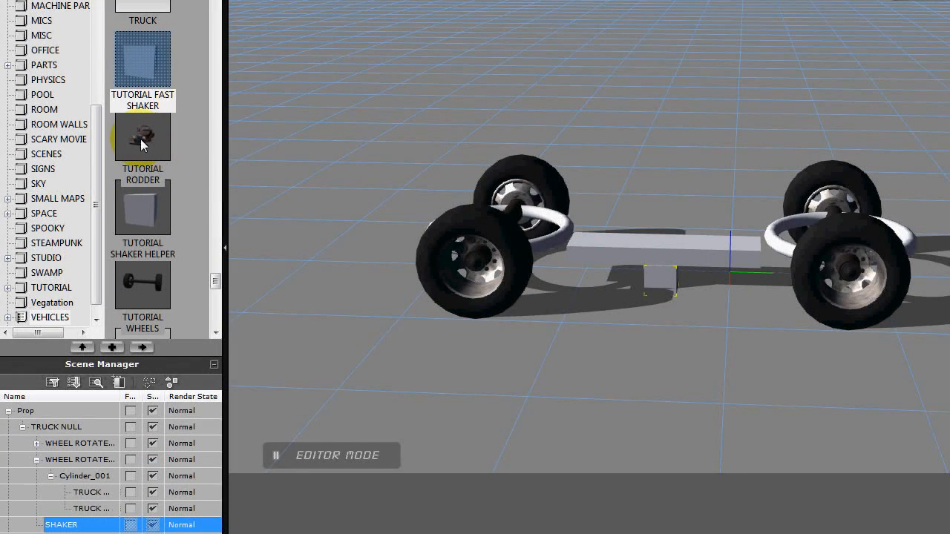
left_click_drag(141, 139, 528, 234)
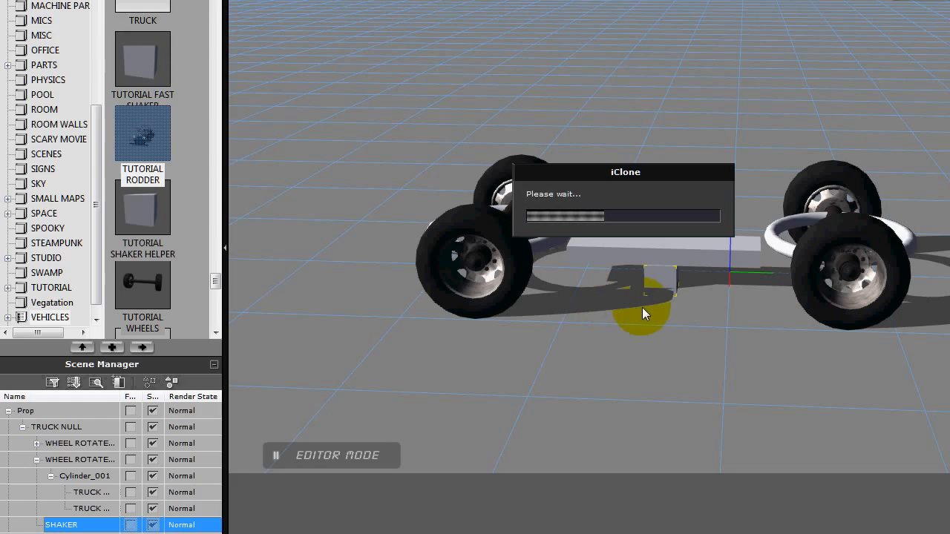
right_click_drag(647, 327, 777, 331)
left_click_drag(777, 331, 739, 314)
right_click_drag(756, 323, 598, 324)
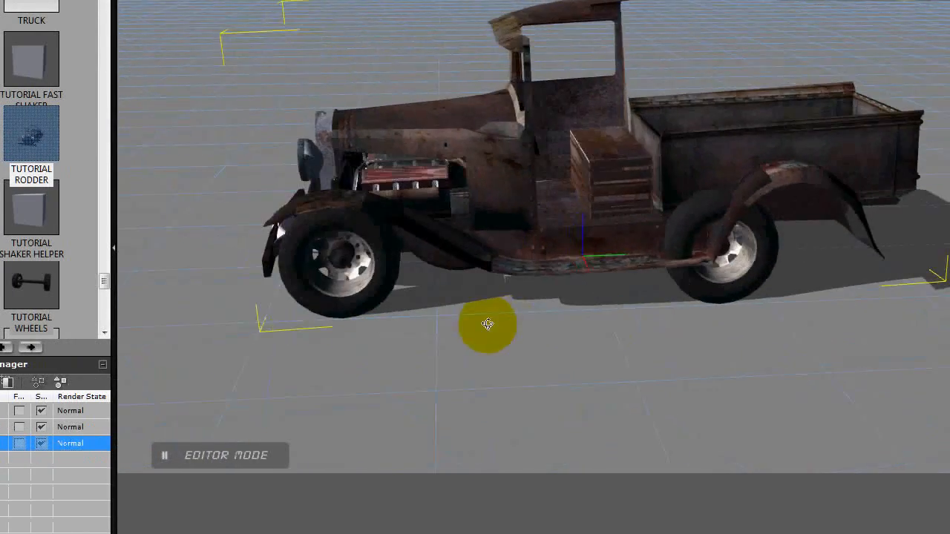
right_click_drag(488, 323, 492, 288)
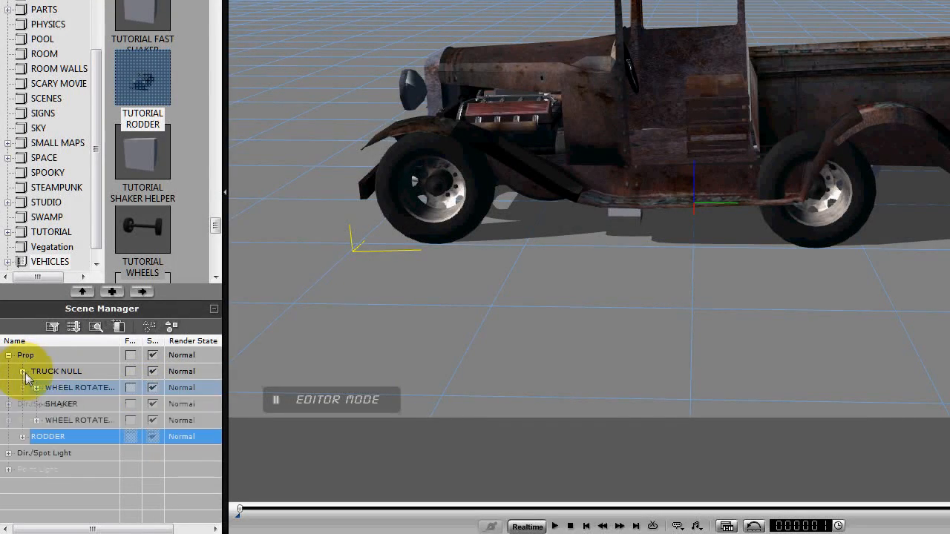
Move the rear WHEEL ROTATE prop backward along Y until it sits under the truck's rear fender.
left_click(85, 420)
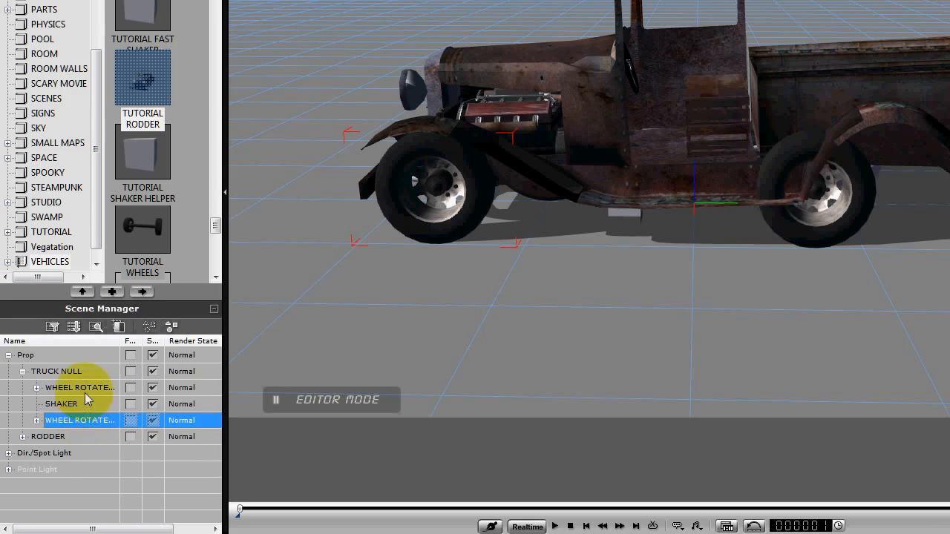
left_click(84, 388)
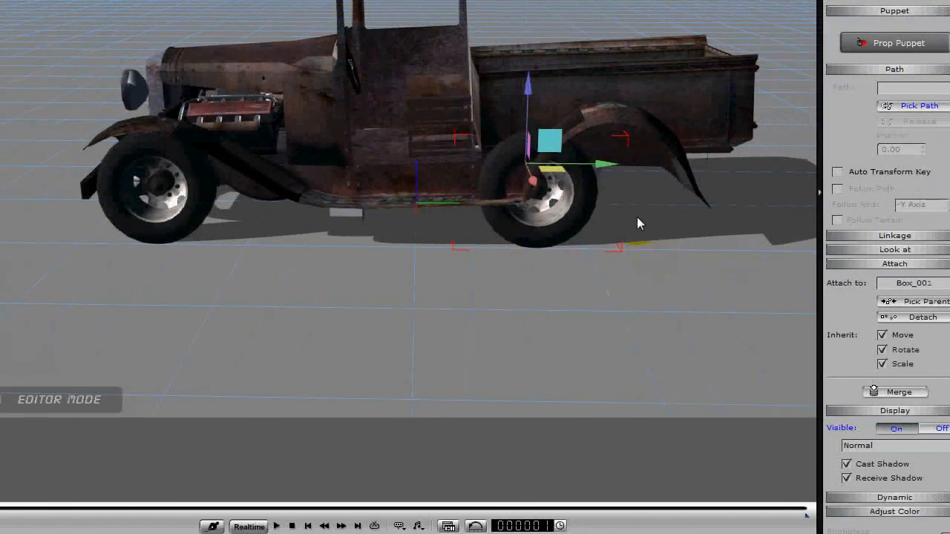
left_click_drag(602, 164, 668, 164)
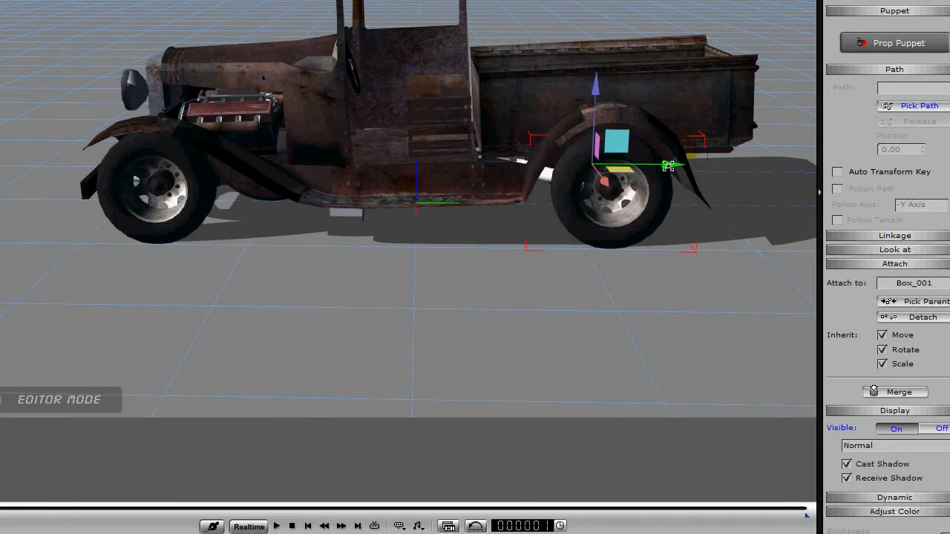
middle_click_drag(541, 335, 420, 346)
middle_click_drag(412, 201, 460, 264)
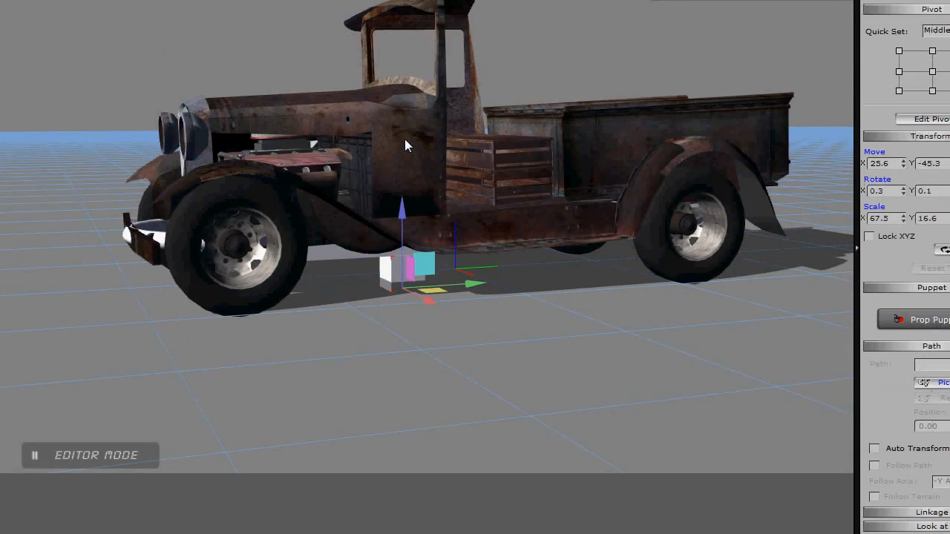
Raise the RODDER body clear of the wheels and attach it to the SHAKER box.
left_click(405, 83)
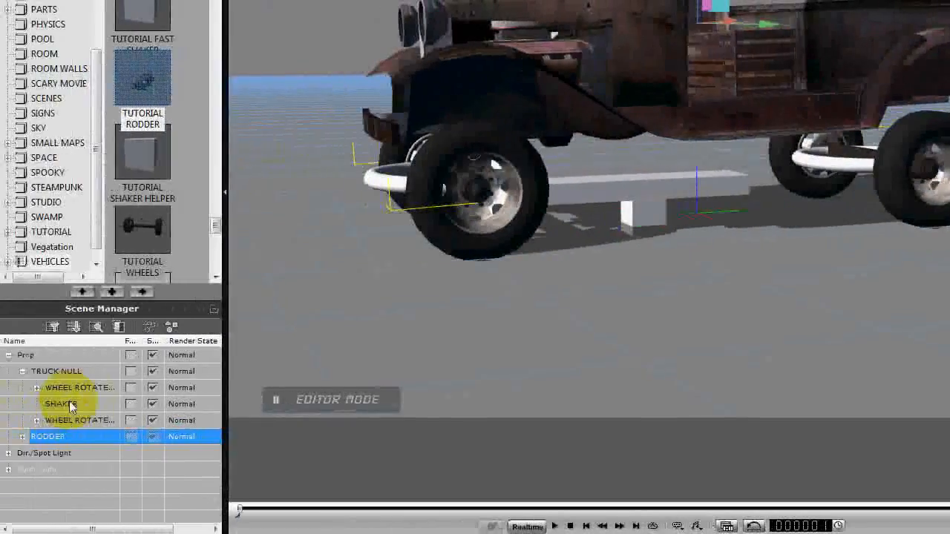
left_click(64, 403)
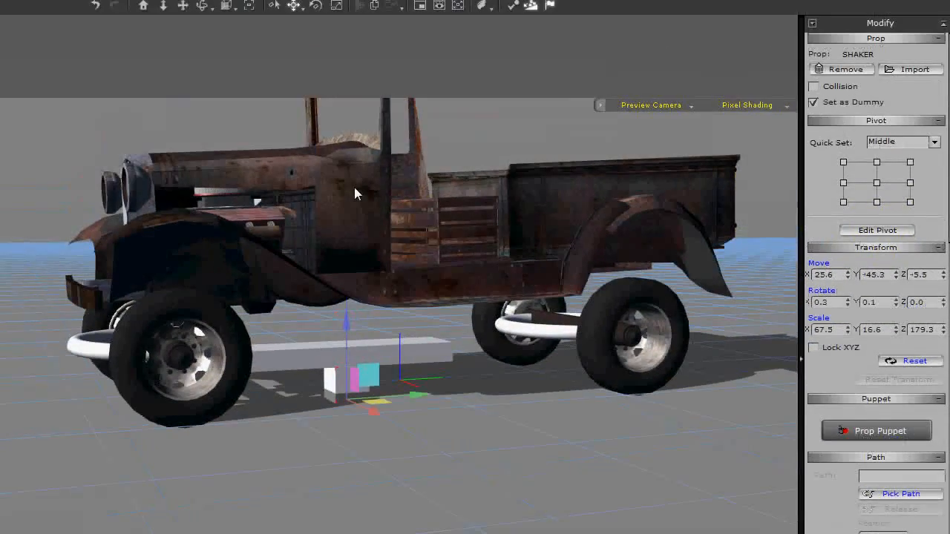
left_click(354, 131)
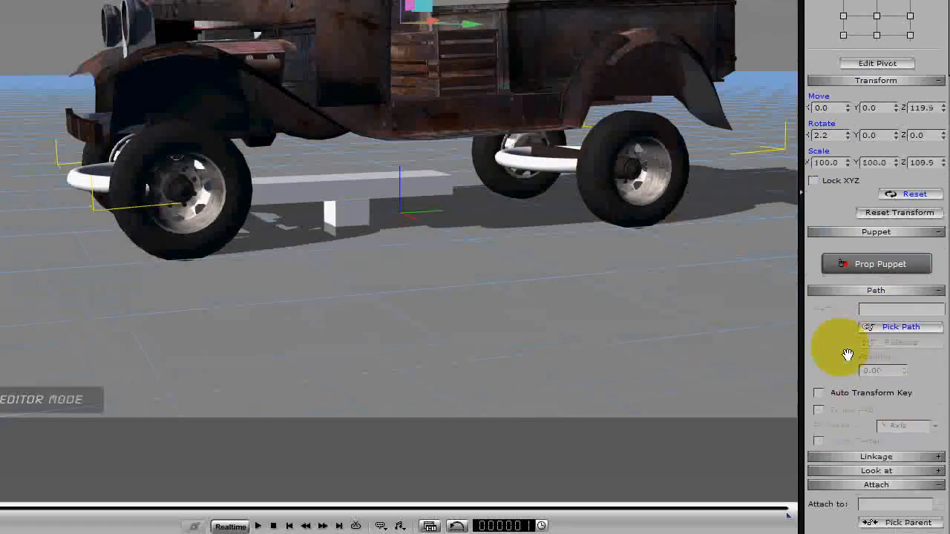
scroll(854, 494, "down", 5)
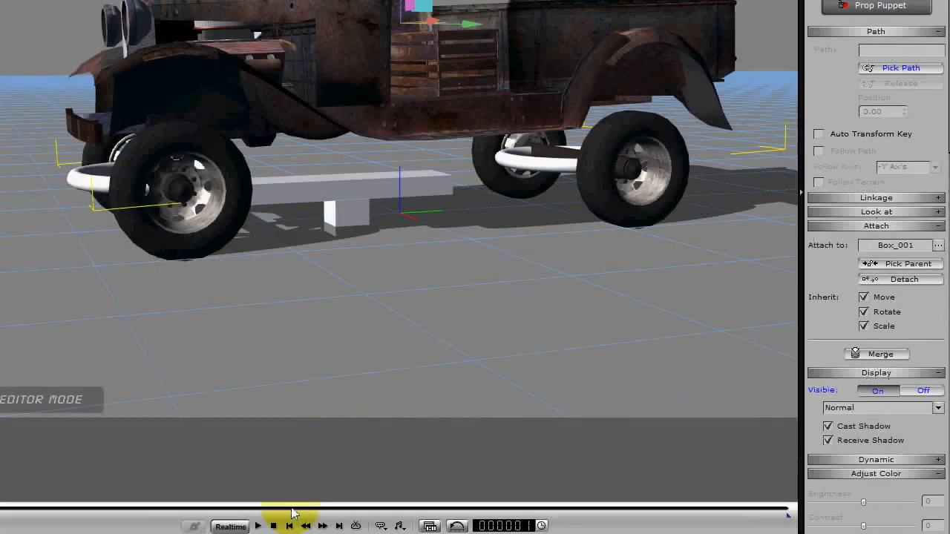
Lower the RODDER body onto the wheels at Z 89.2, playing the animation before and after to check the shaking.
left_click(258, 526)
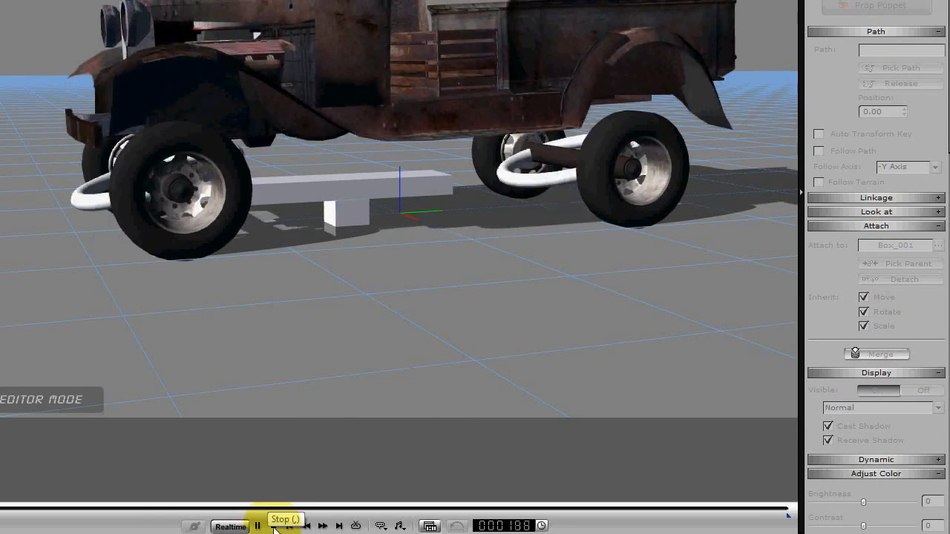
left_click(274, 526)
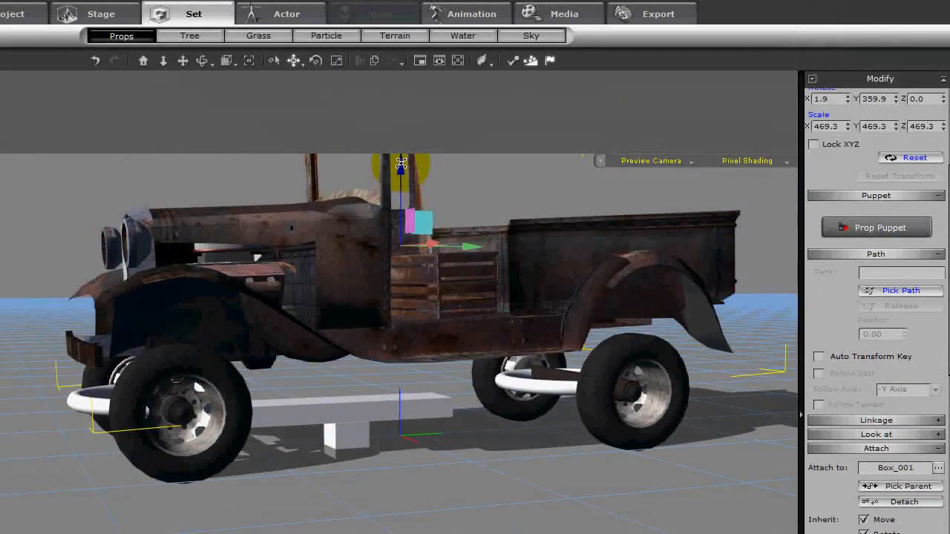
left_click_drag(402, 165, 405, 214)
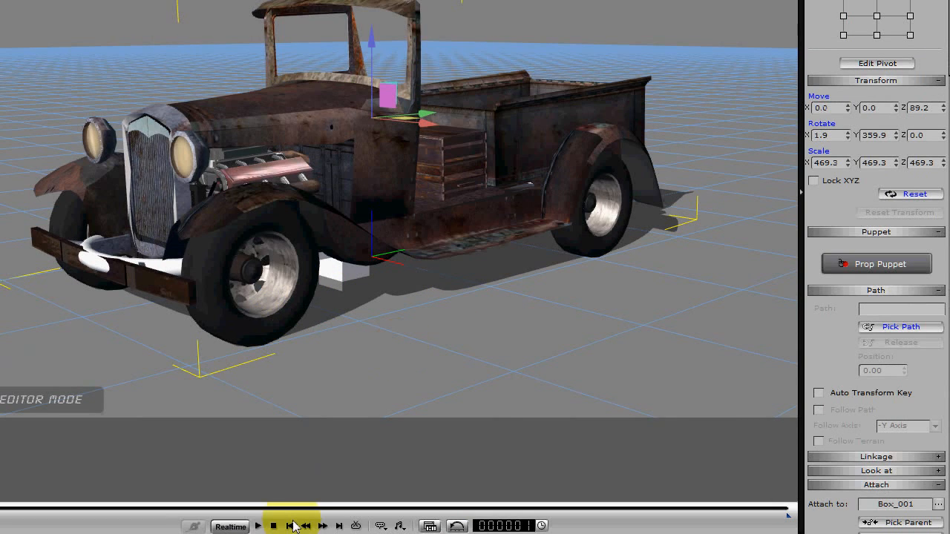
left_click(259, 526)
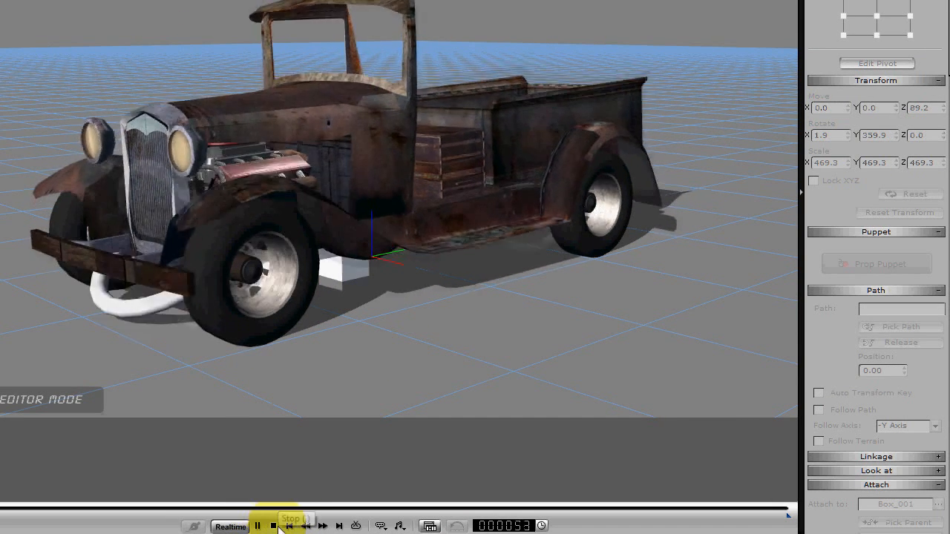
left_click(274, 527)
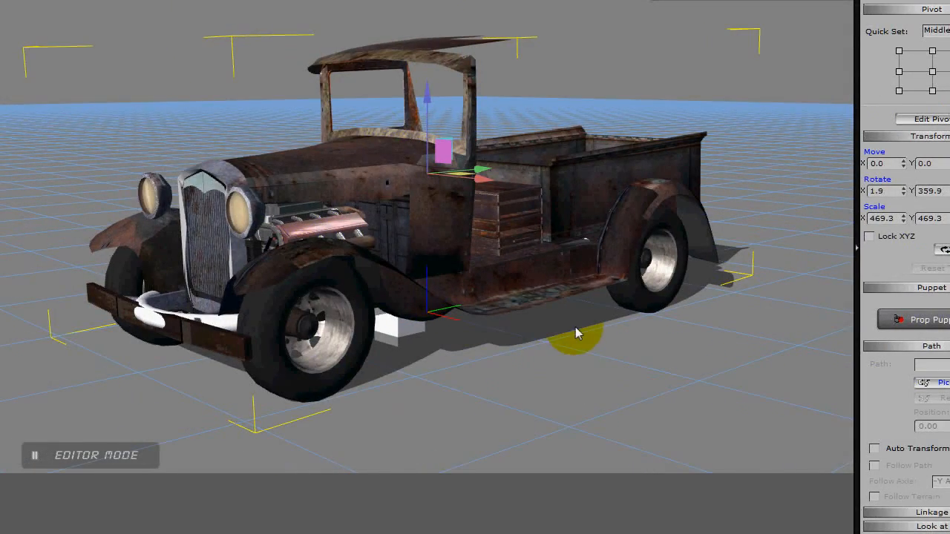
Move the RODDER body's pivot down and toward the front to Y -49.9, Z 20.2, and play the animation to check the shaking.
right_click_drag(575, 327, 326, 302)
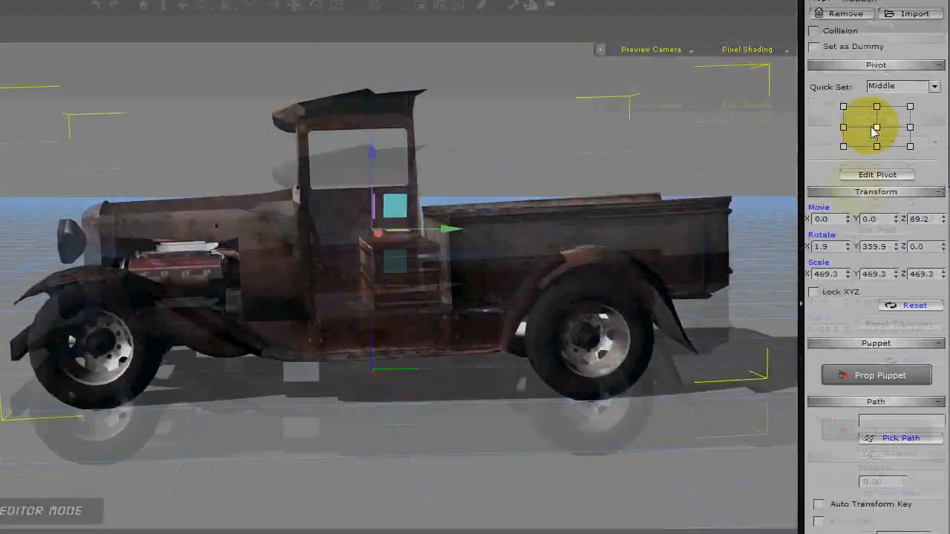
left_click(932, 119)
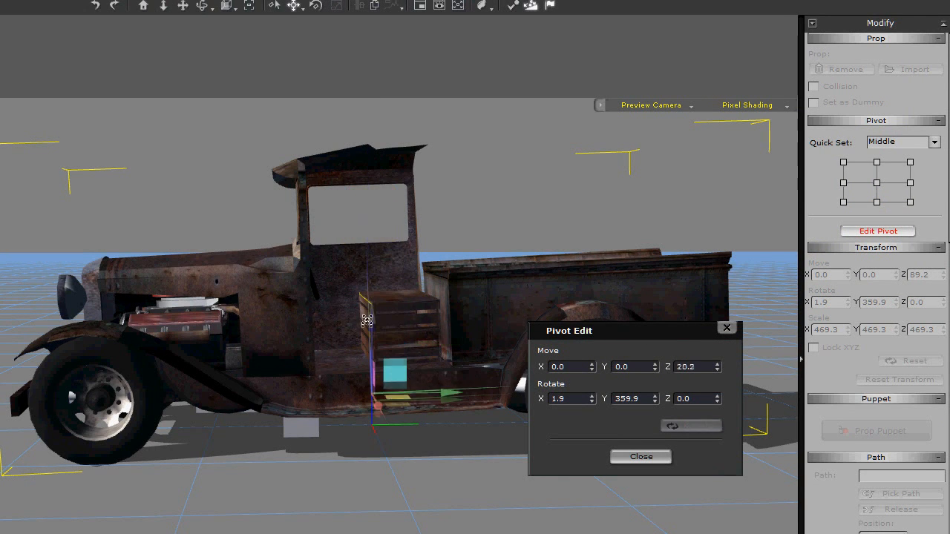
left_click_drag(367, 320, 360, 345)
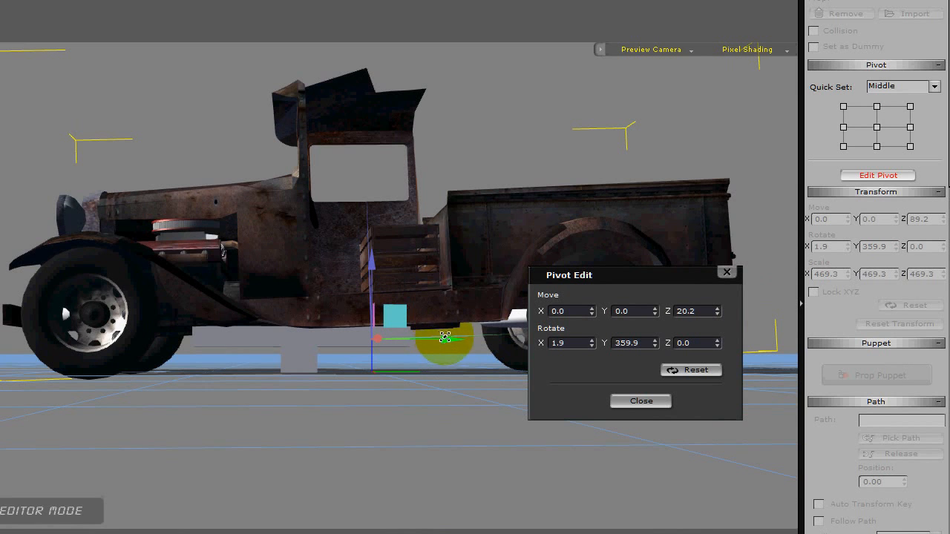
middle_click_drag(333, 395, 331, 482)
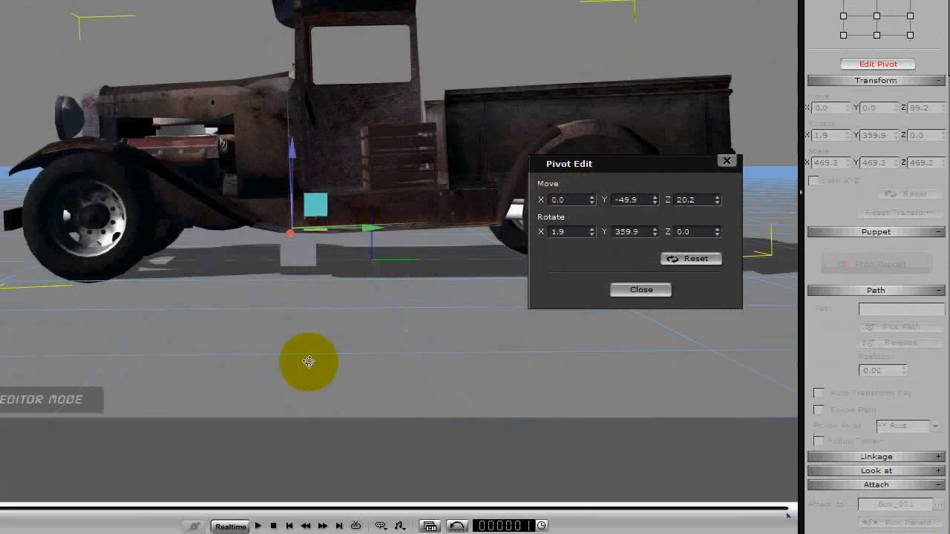
middle_click_drag(314, 284, 496, 295)
left_click(617, 289)
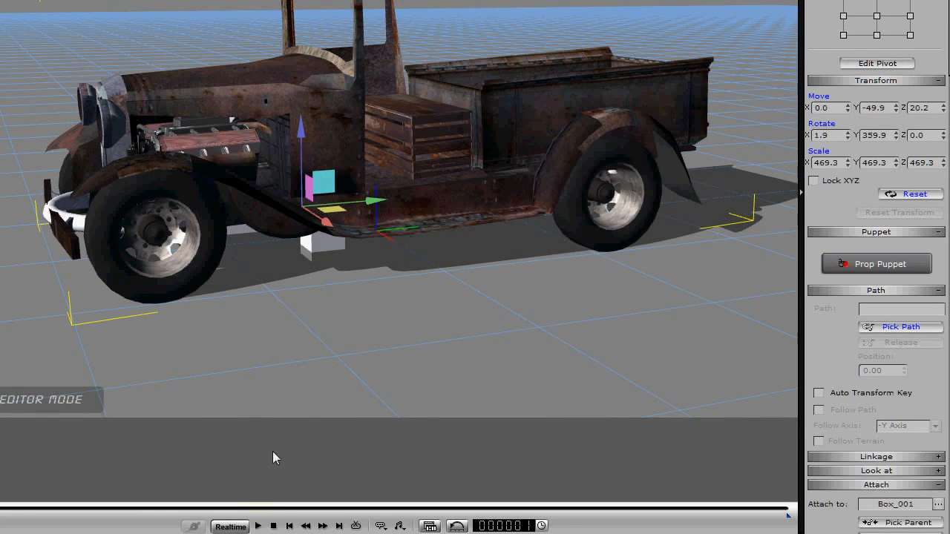
left_click(258, 526)
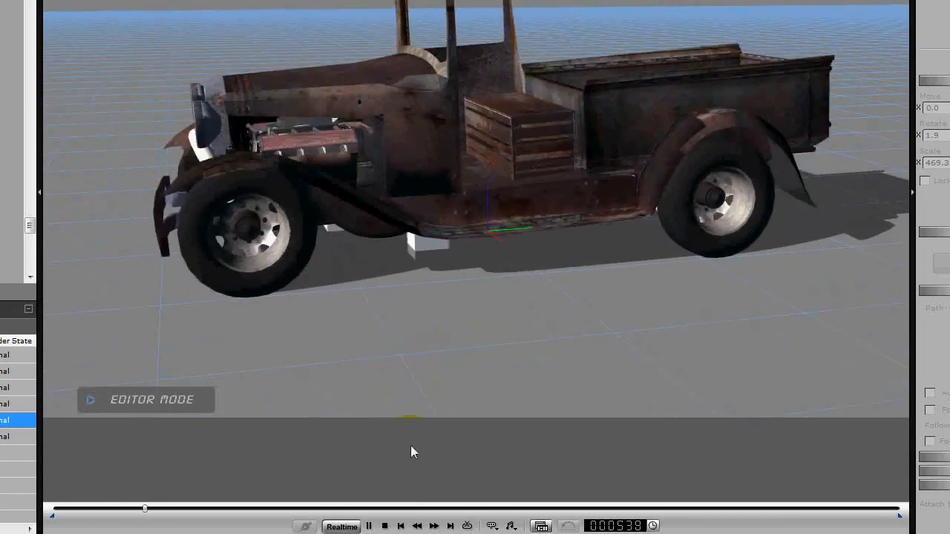
left_click(385, 525)
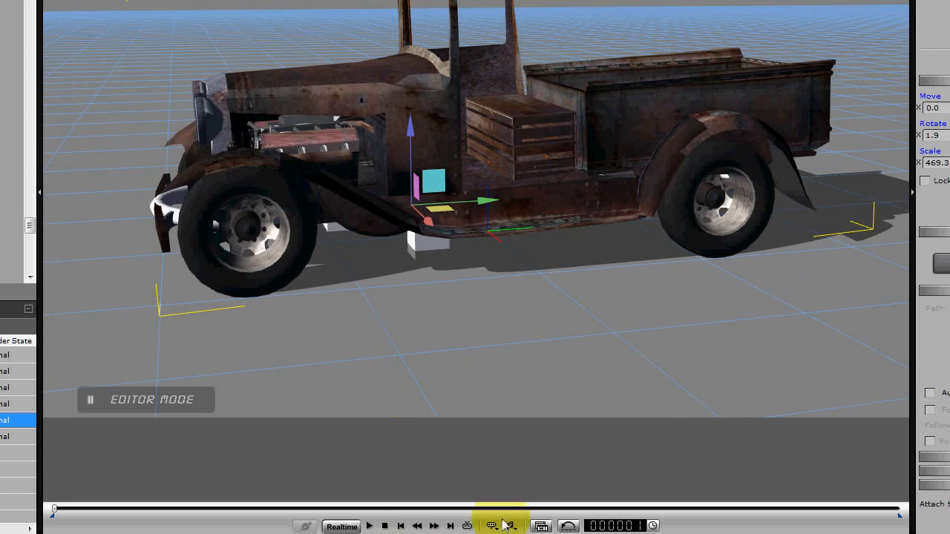
Show the timeline for RODDER and expand its sub-props in the scene hierarchy.
left_click(540, 525)
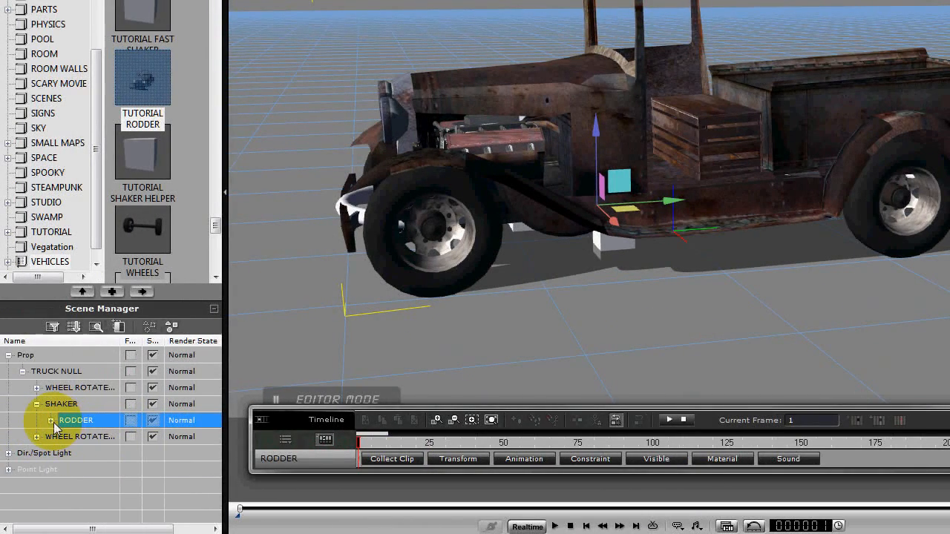
left_click(50, 421)
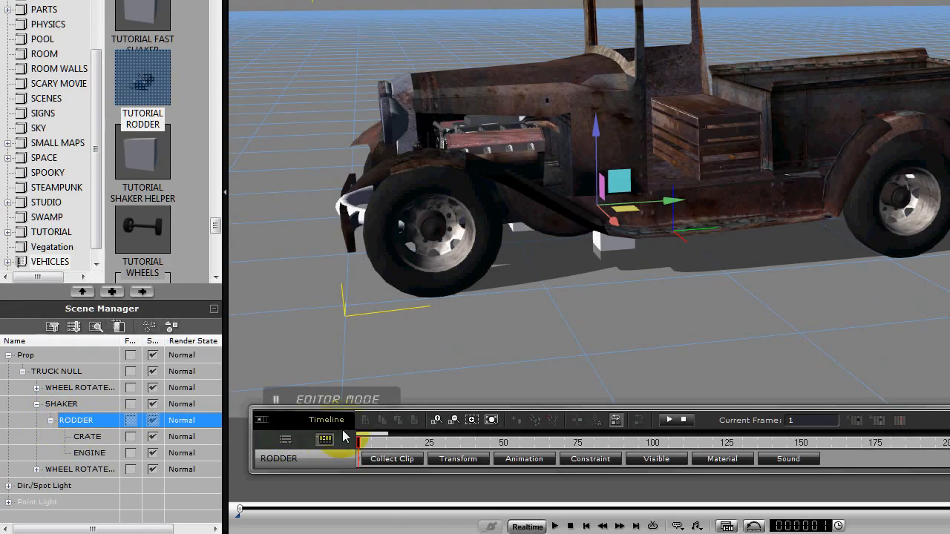
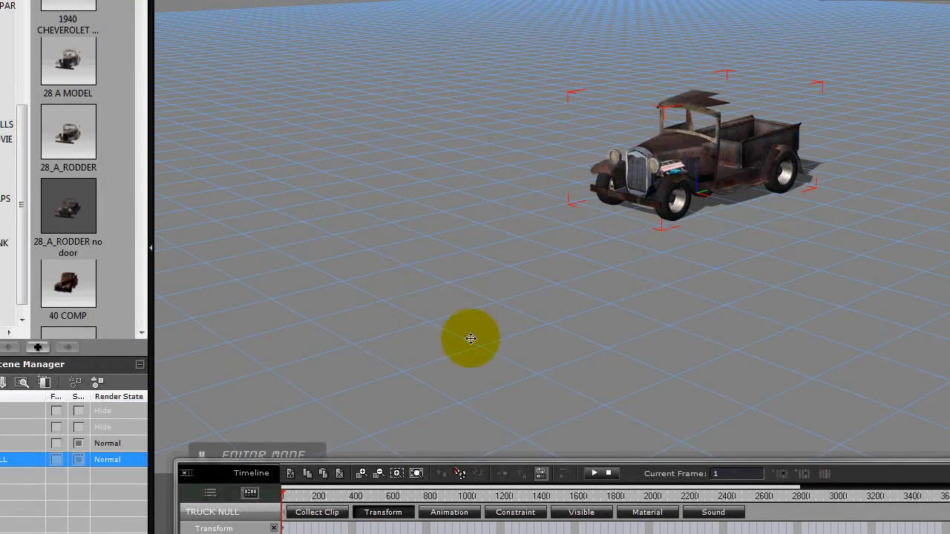
Move TRUCK NULL forward along its Y axis at frame 632 and play the animation to check the drive.
left_click_drag(444, 338, 529, 308)
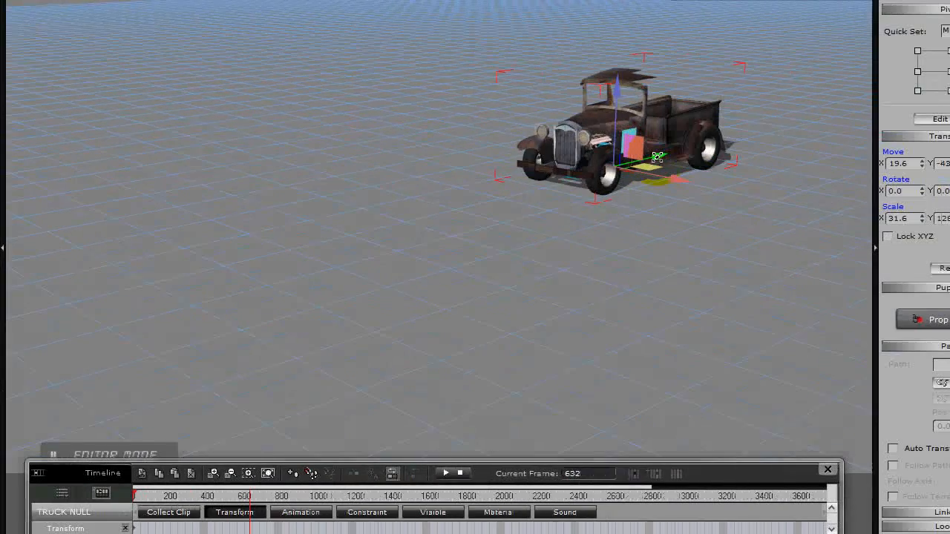
left_click_drag(657, 157, 248, 313)
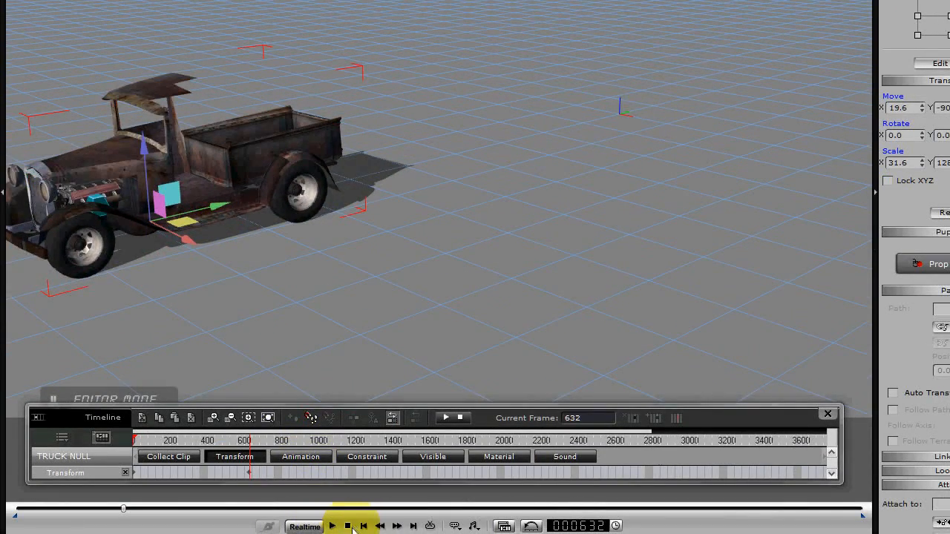
left_click(332, 526)
left_click(333, 525)
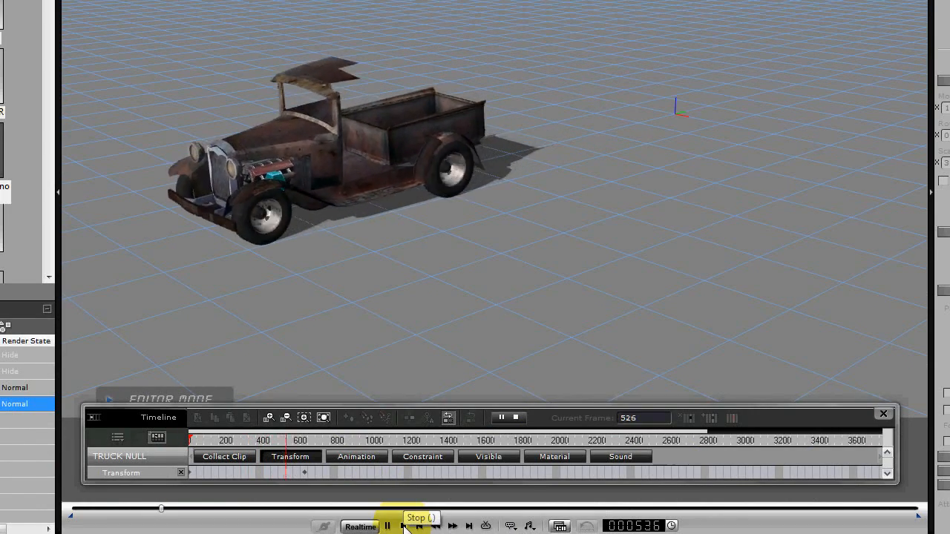
left_click(403, 525)
Shift TRUCK NULL's end transform key from frame 632 to frame 1188 and play the slower motion.
left_click(294, 473)
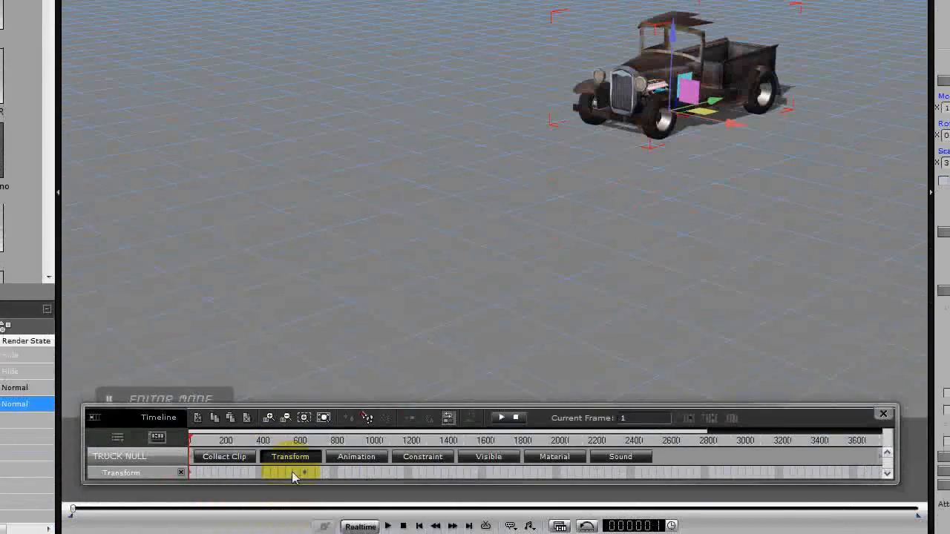
left_click_drag(303, 475, 337, 474)
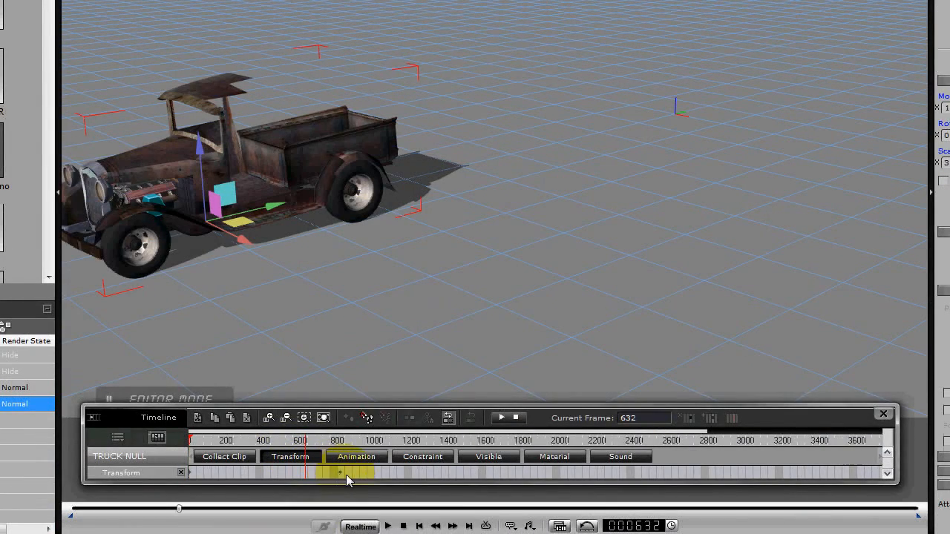
left_click_drag(407, 475, 407, 475)
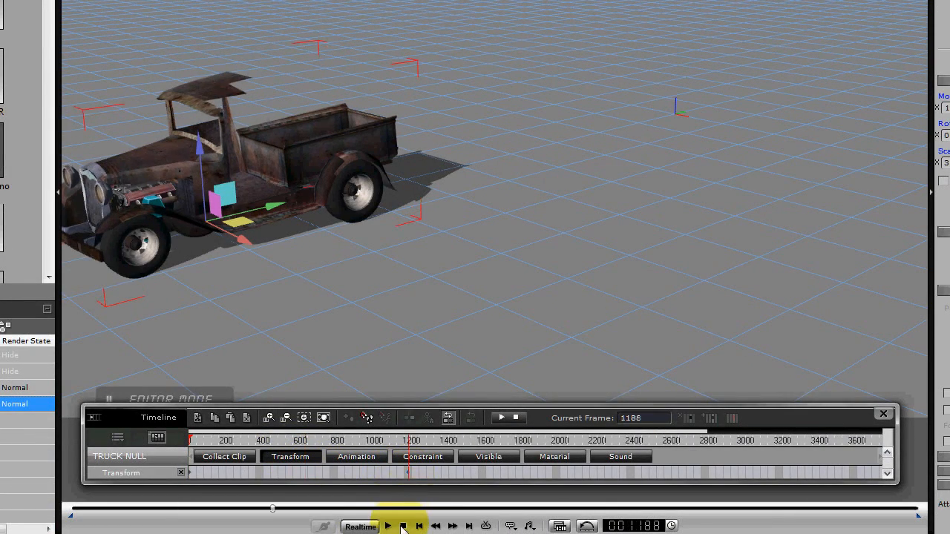
left_click(386, 526)
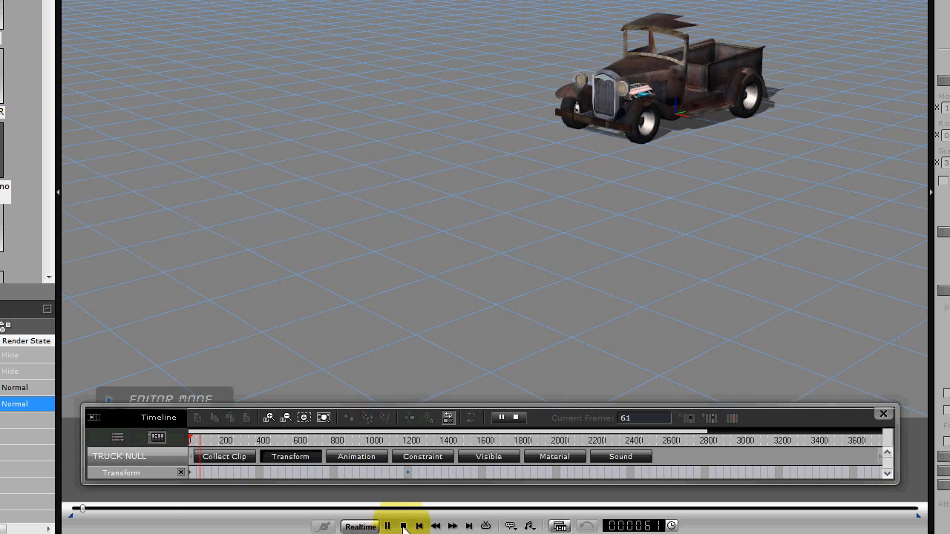
left_click(403, 526)
Lengthen the truck's run by moving TRUCK NULL farther forward at frame 1188 and back to Y 818.4 at frame 1.
left_click(409, 475)
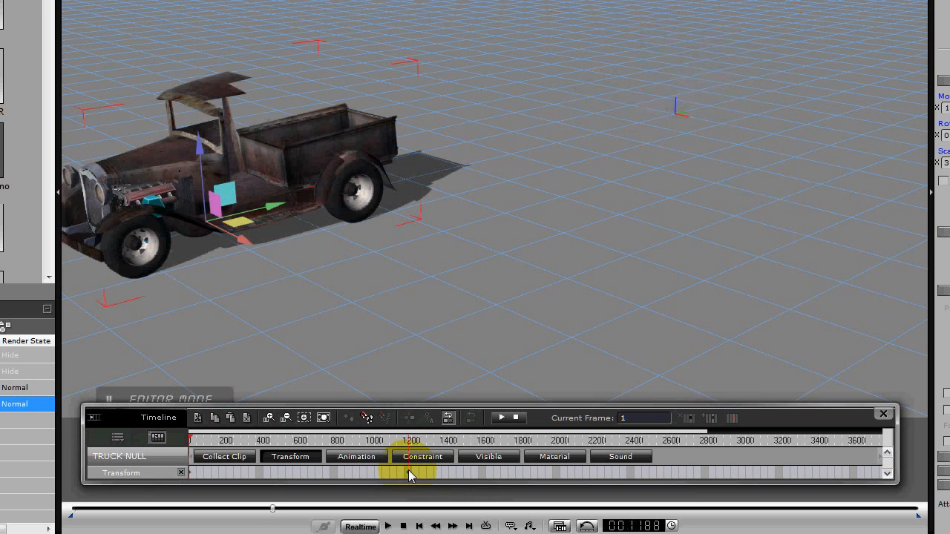
scroll(391, 254, "down", 3)
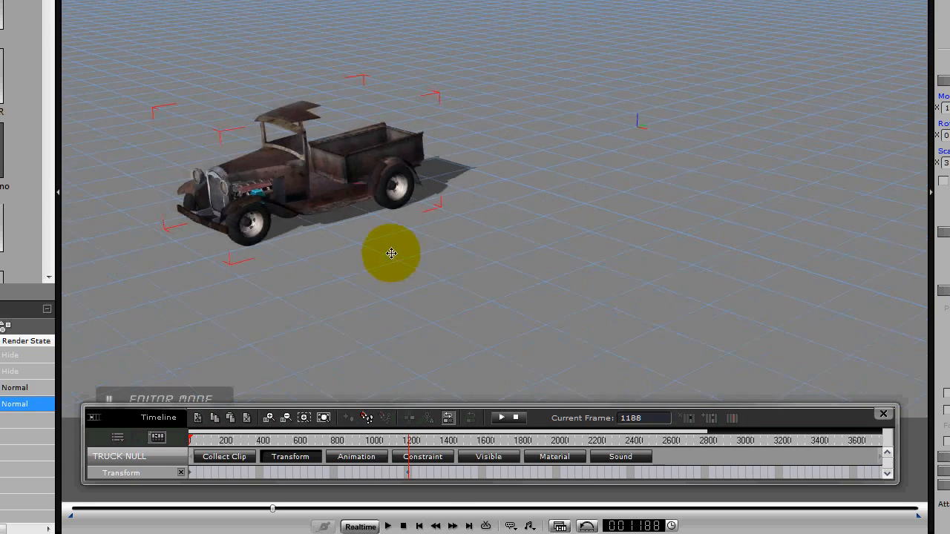
key("space")
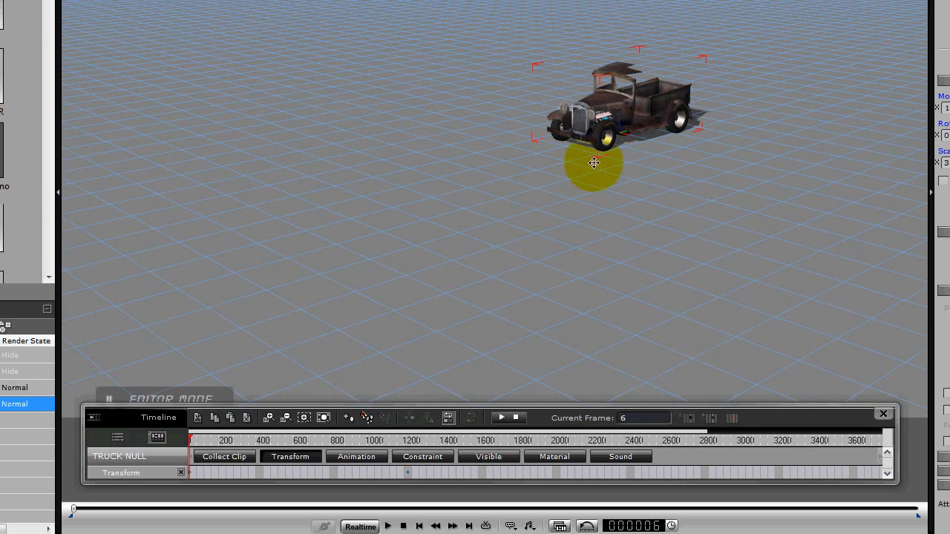
left_click(406, 472)
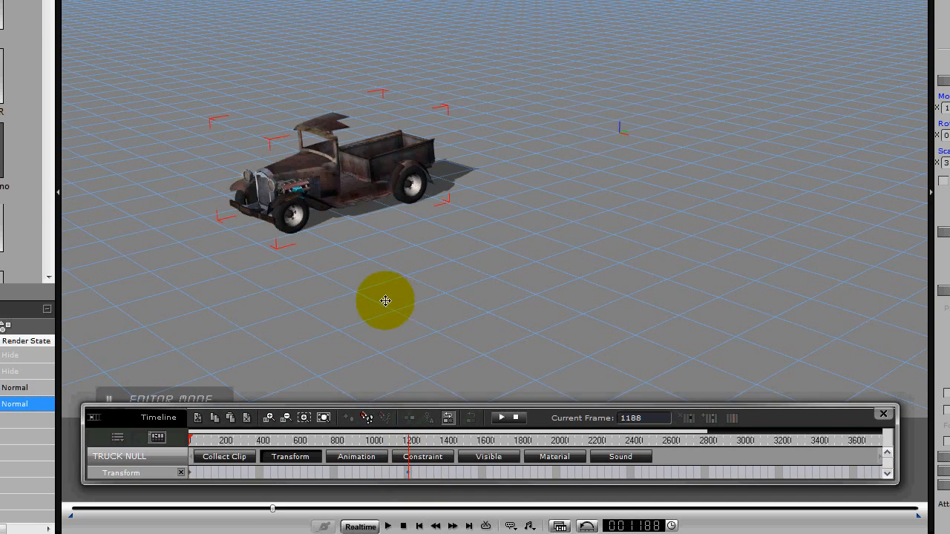
left_click_drag(380, 189, 76, 383)
left_click(570, 526)
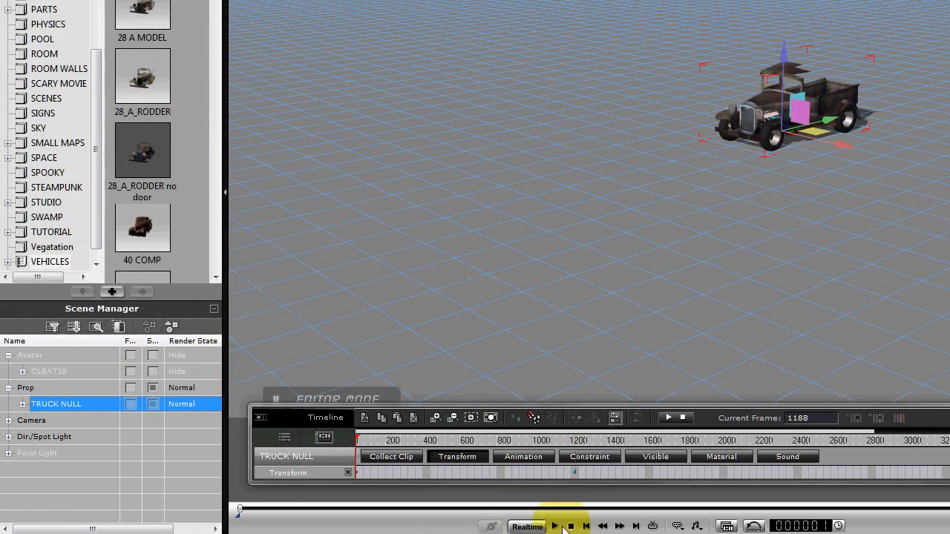
left_click(555, 526)
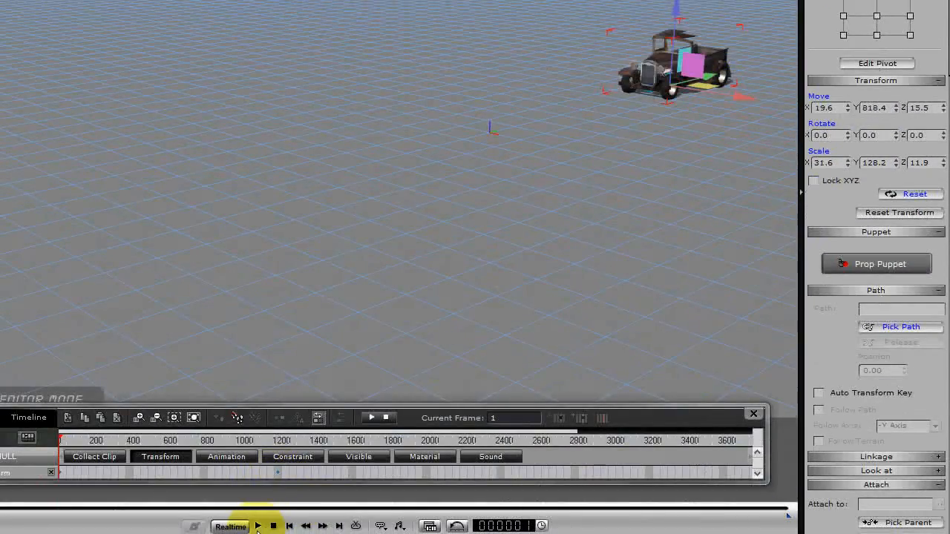
Play the animation from frame 1 and examine the moving truck's wheels and shaking body from several angles.
left_click(258, 526)
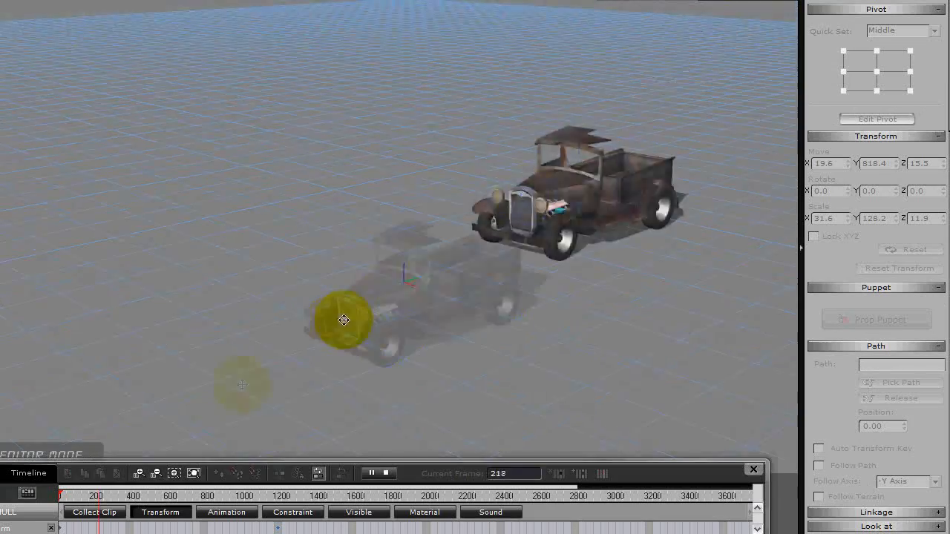
right_click_drag(290, 305, 267, 292)
left_click_drag(267, 292, 463, 280)
right_click_drag(463, 279, 320, 250)
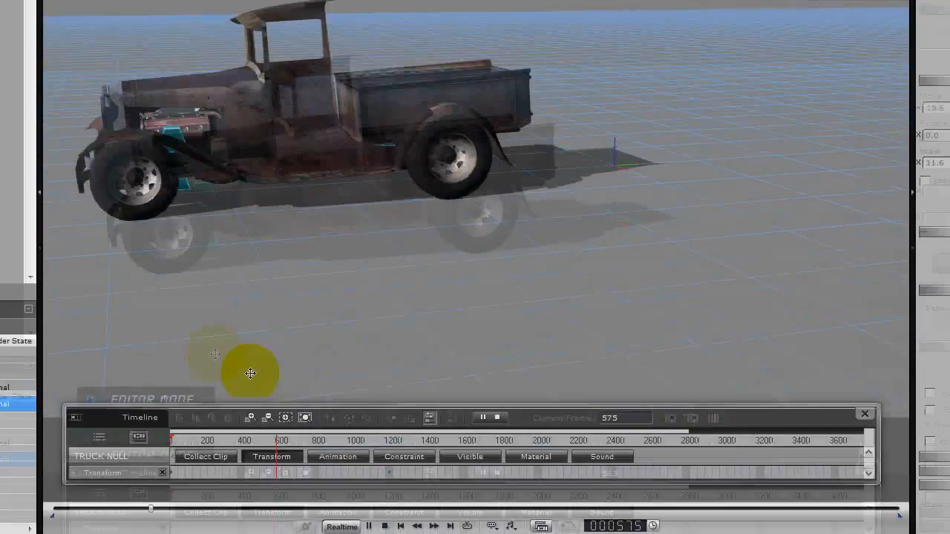
right_click_drag(250, 373, 512, 326)
left_click(440, 525)
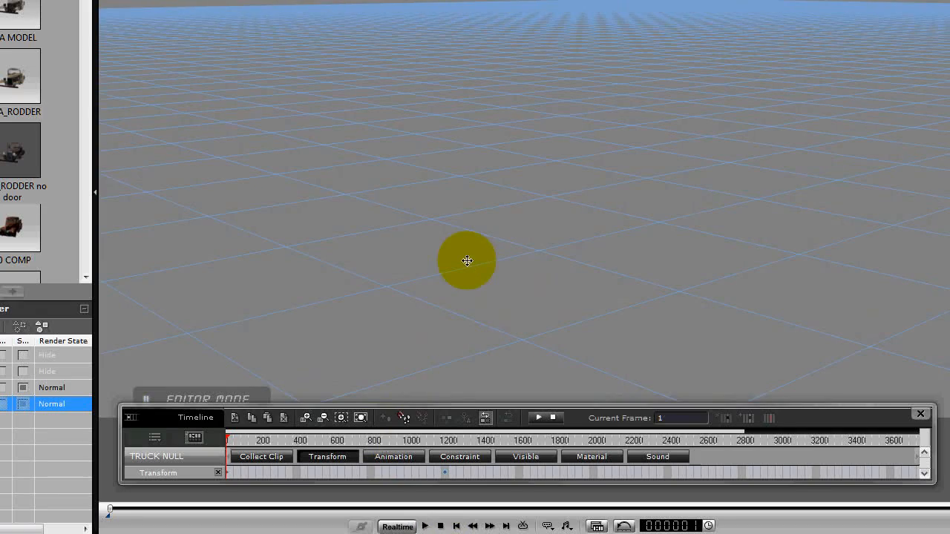
right_click_drag(449, 239, 625, 178)
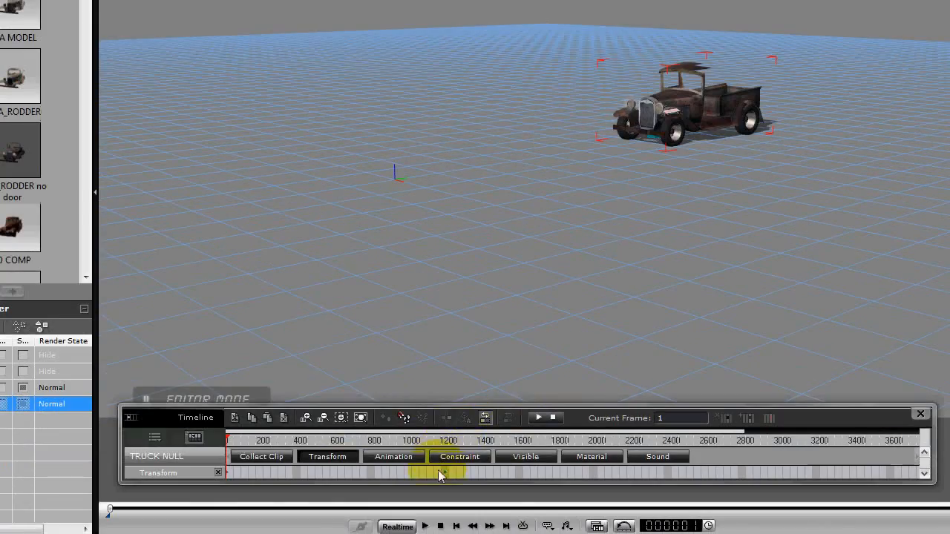
Remove TRUCK NULL's transform key at frame 1188 and create a six-point smooth motion path from the truck's front into a wide curve.
left_click(442, 473)
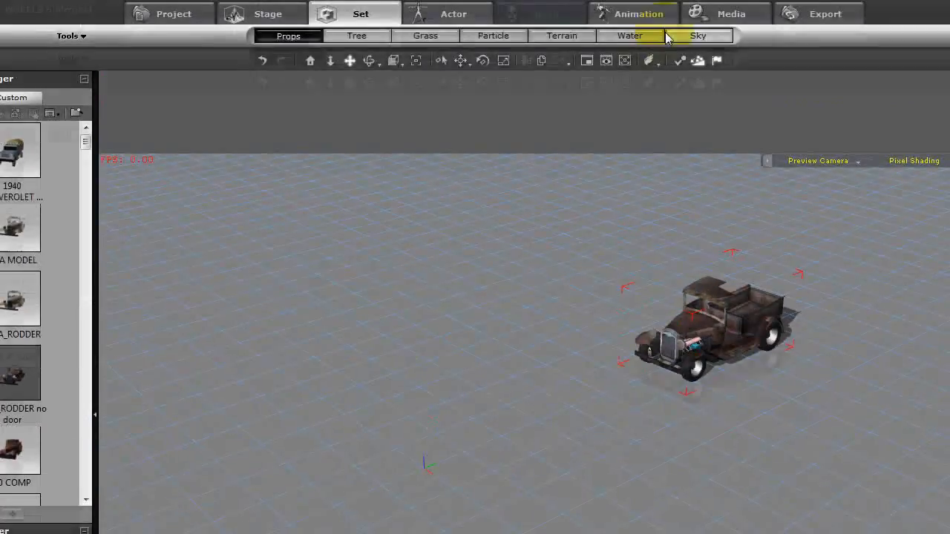
left_click(645, 15)
left_click(843, 182)
left_click(559, 410)
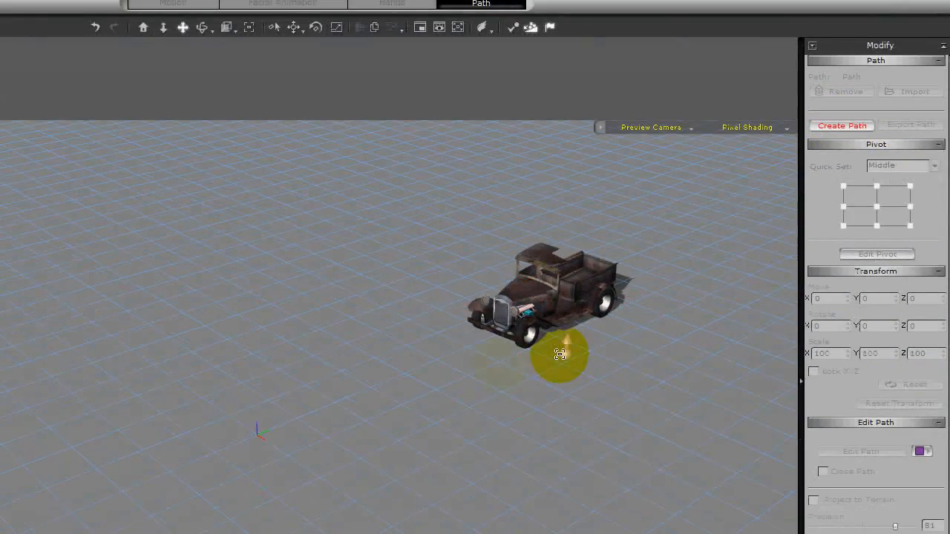
left_click(323, 406)
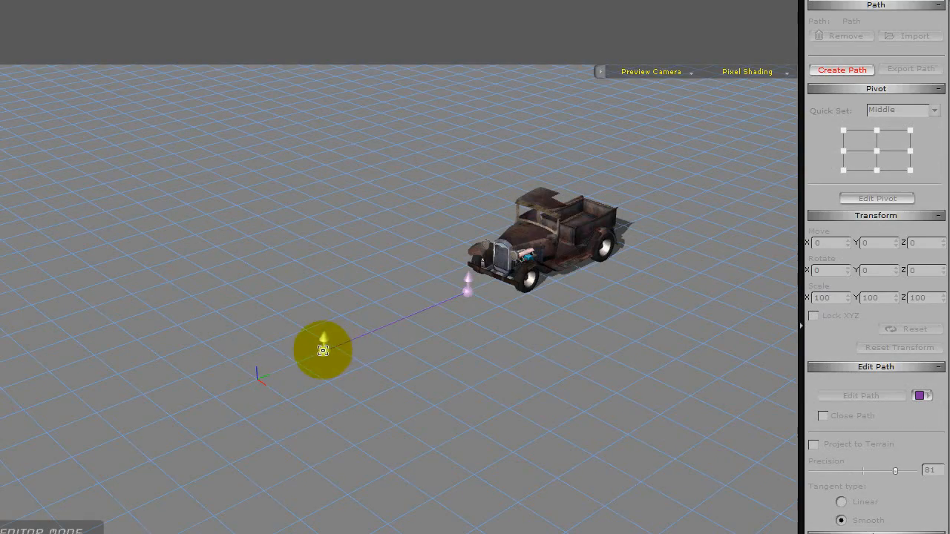
left_click(163, 416)
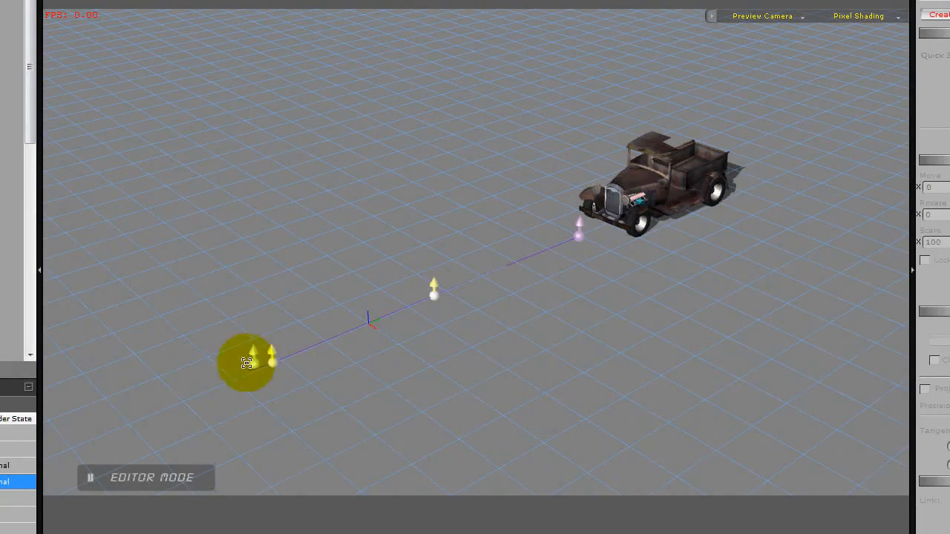
left_click(166, 361)
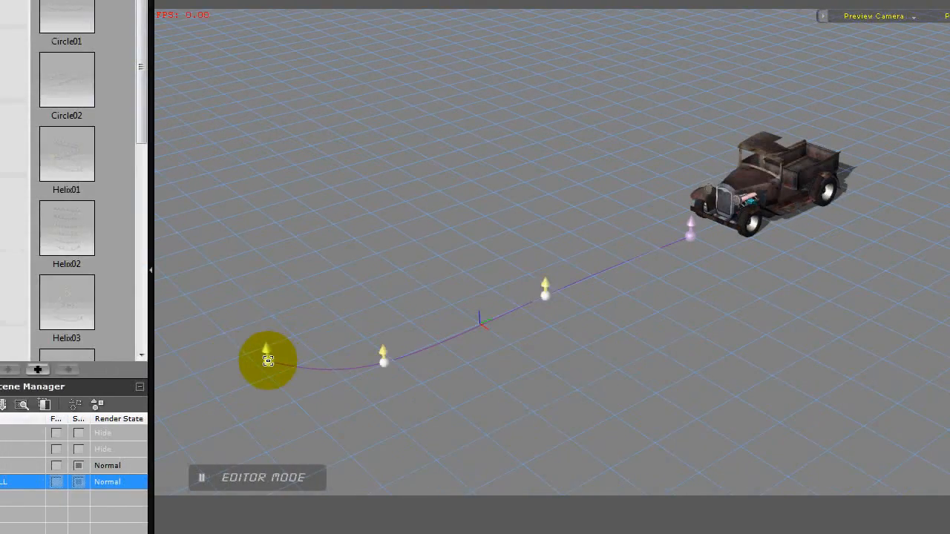
left_click(199, 322)
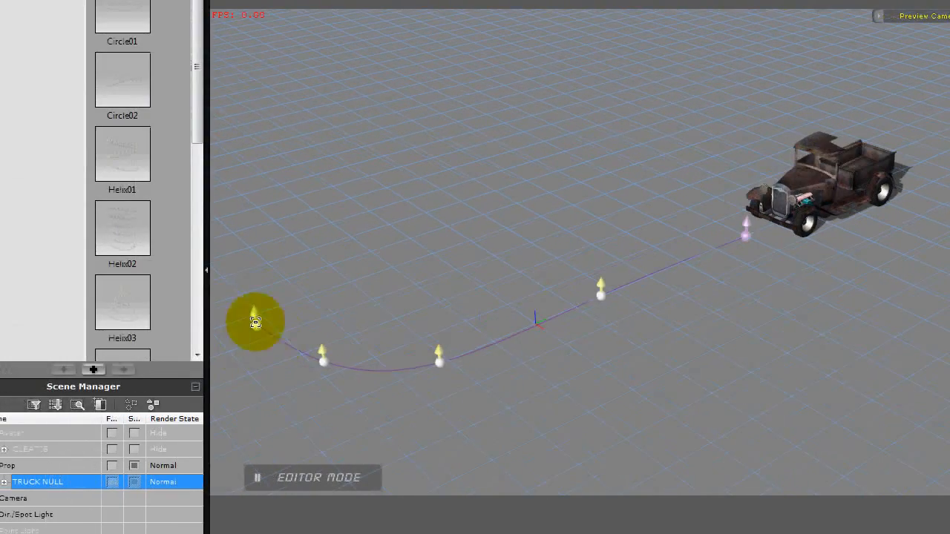
left_click_drag(236, 297, 513, 339)
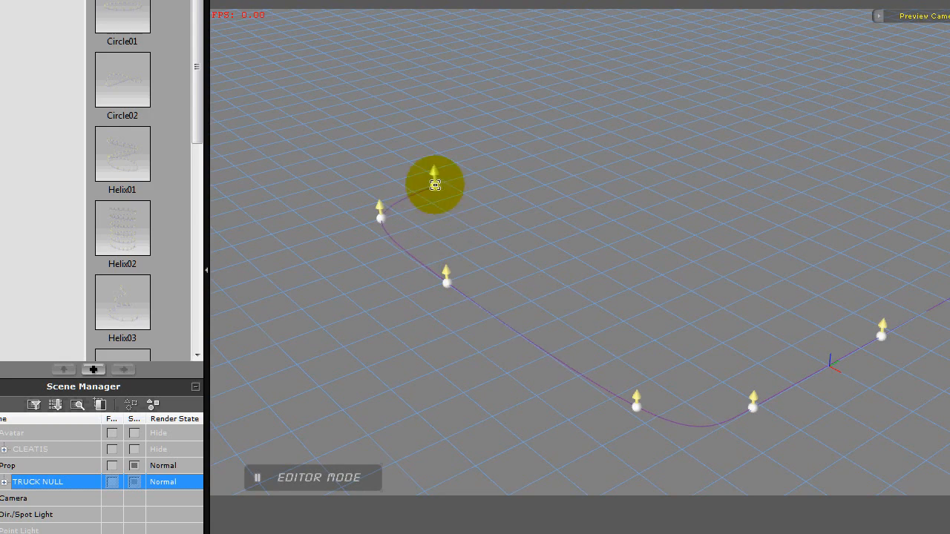
right_click(435, 185)
Return to frame 1 and assign the new motion path to TRUCK NULL at the path's starting point.
left_click_drag(788, 384, 530, 375)
right_click_drag(530, 376, 570, 270)
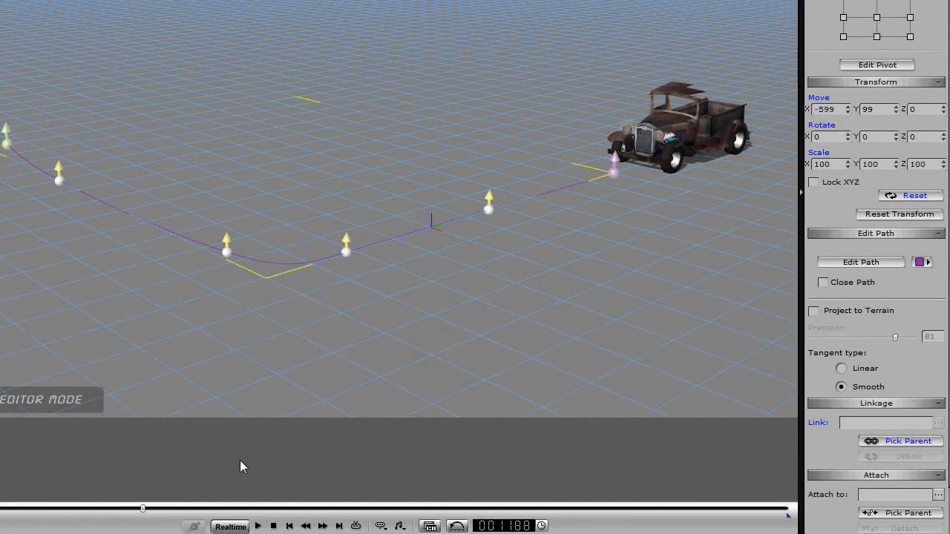
left_click(259, 525)
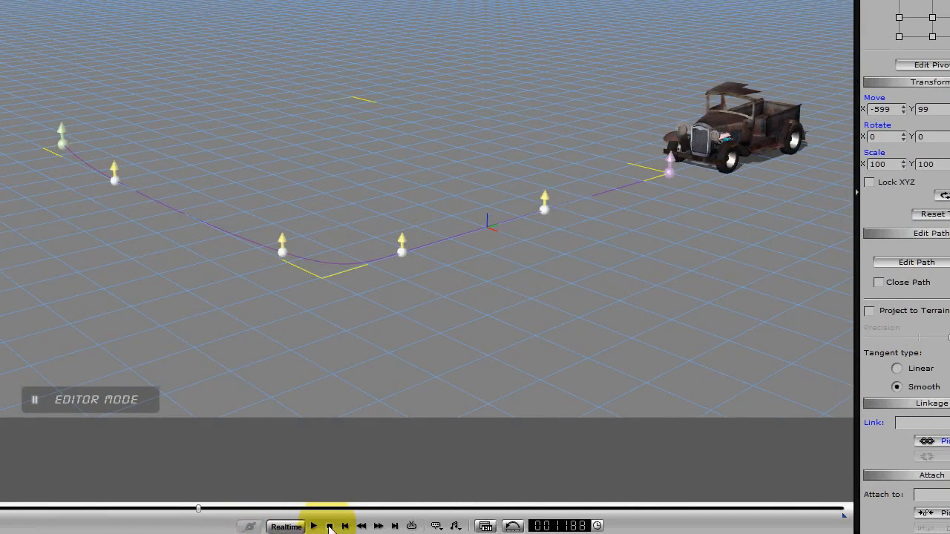
left_click(330, 527)
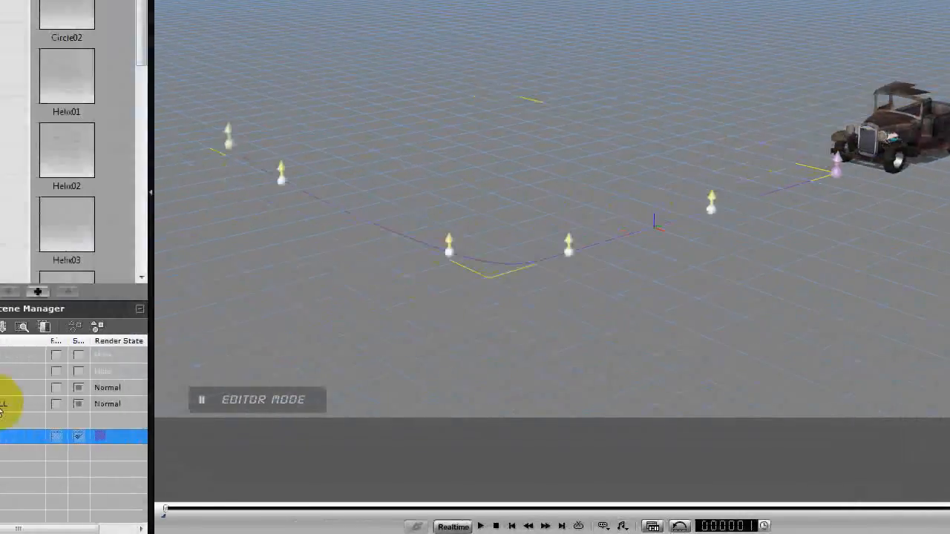
left_click(4, 404)
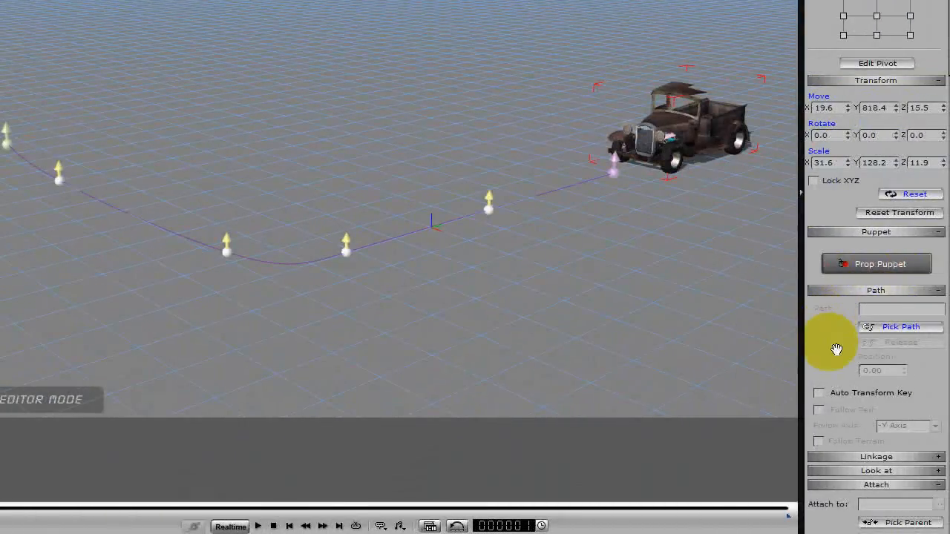
scroll(836, 349, "down", 6)
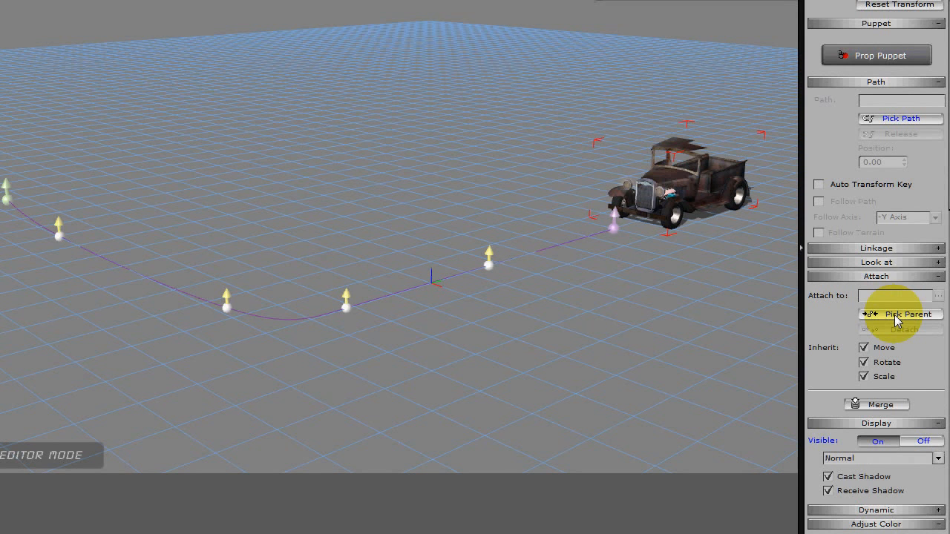
scroll(861, 152, "up", 1)
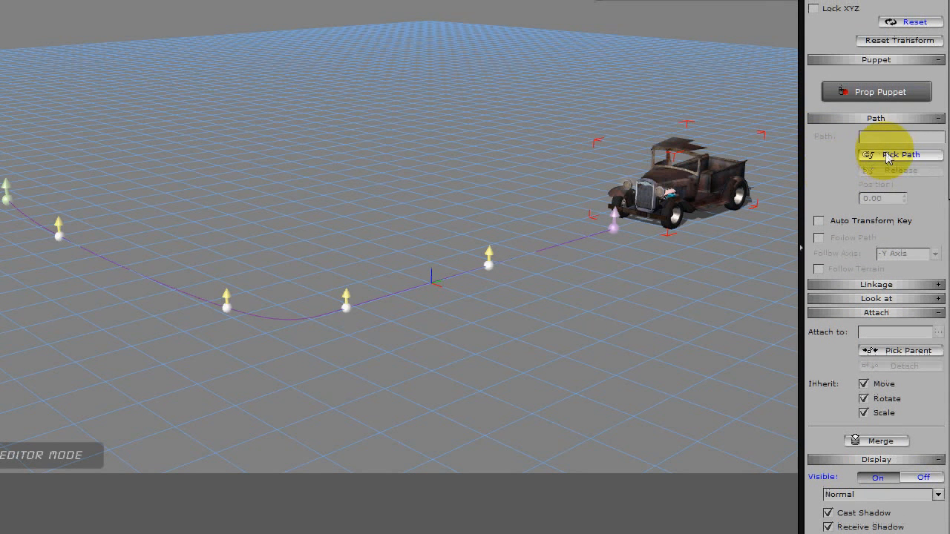
left_click(612, 226)
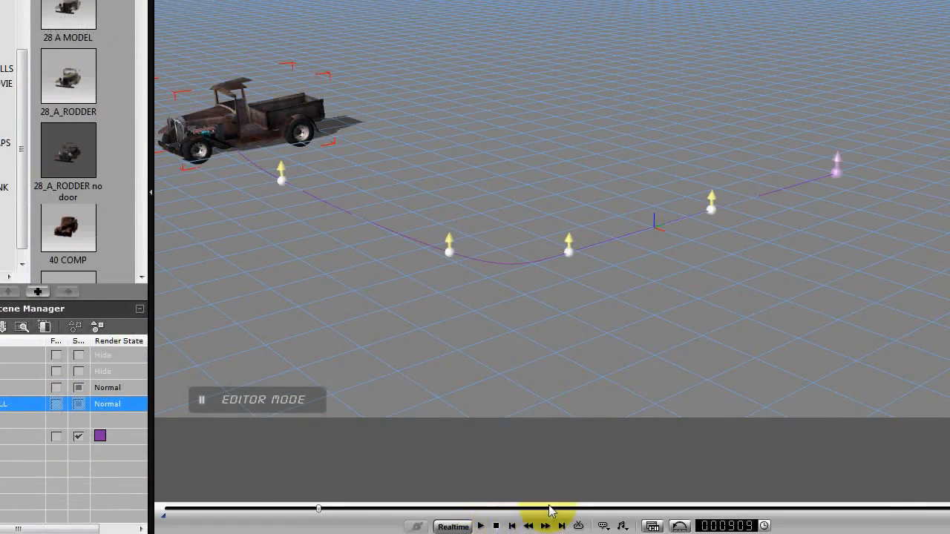
Place TRUCK NULL at path position 100 at frame 909 and make it follow the path along the -Y axis.
left_click_drag(927, 152, 915, 132)
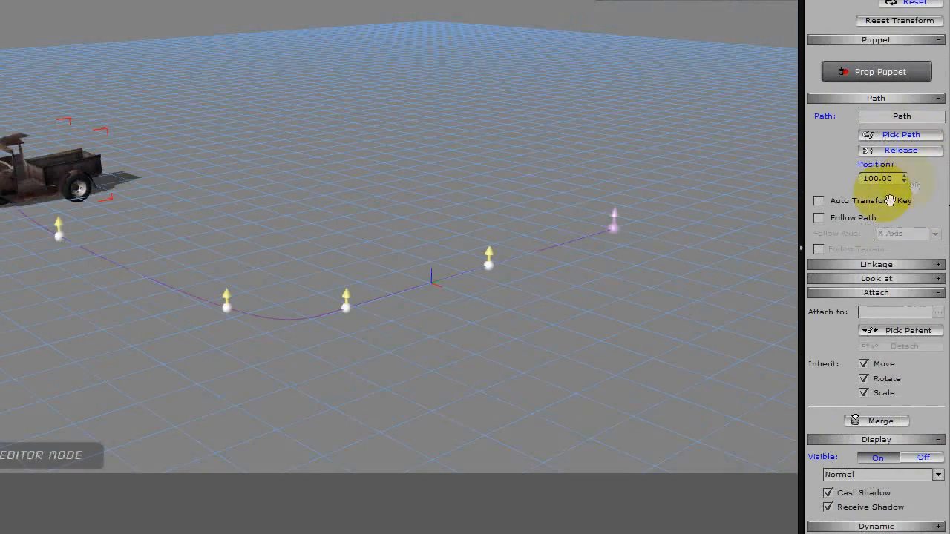
left_click(817, 219)
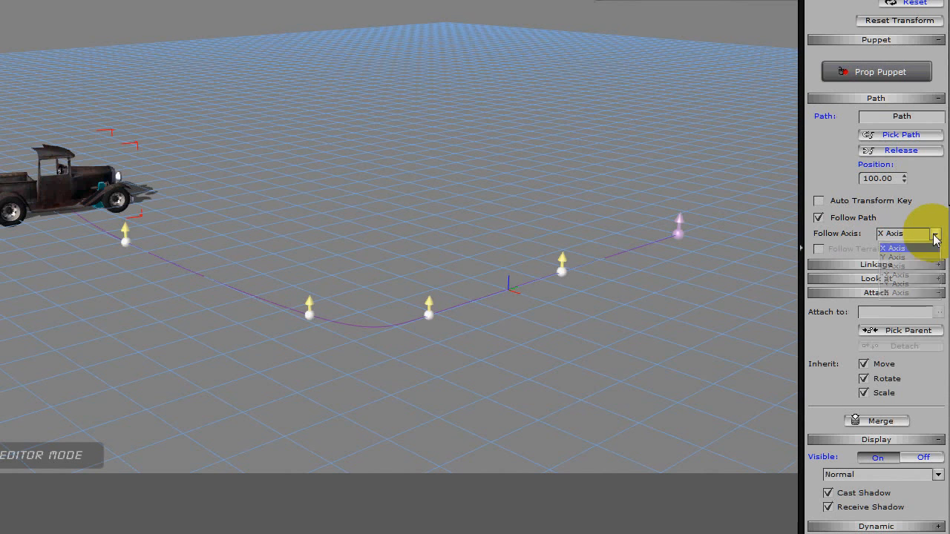
left_click(899, 284)
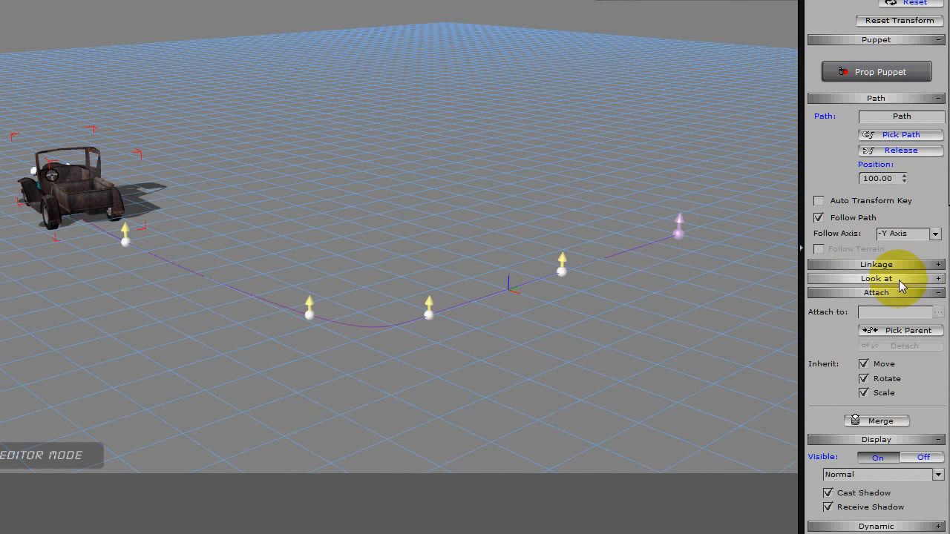
Play the animation from the start and check the truck following the curved path, including from a closer view.
left_click(273, 527)
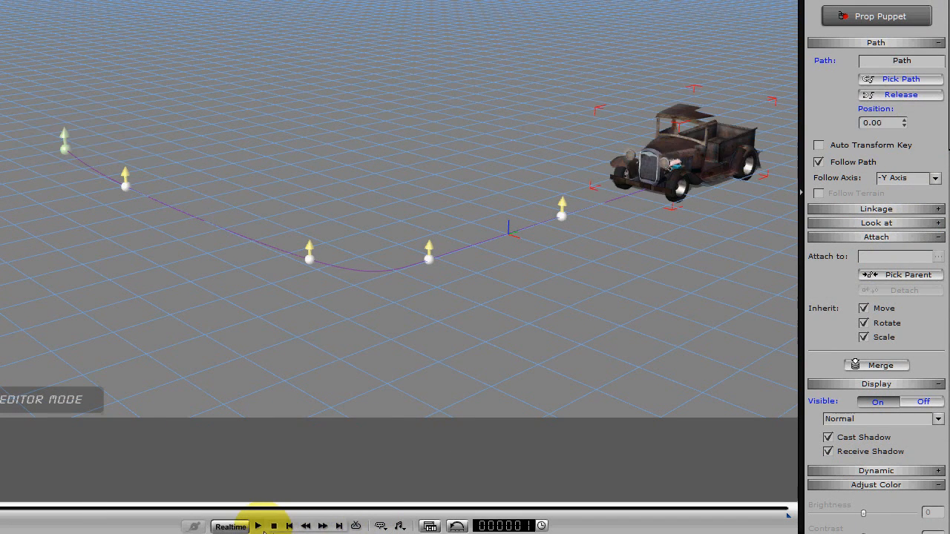
left_click(257, 526)
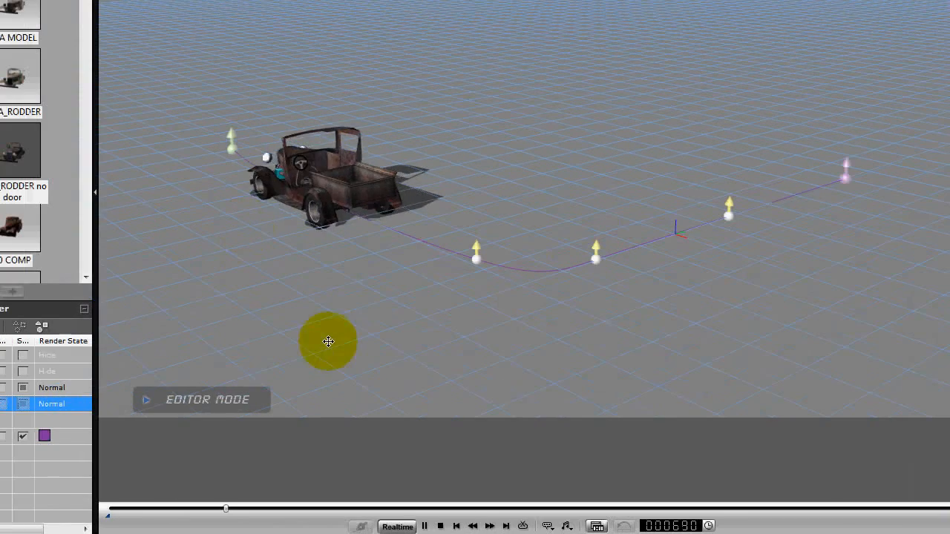
left_click(440, 523)
left_click(424, 525)
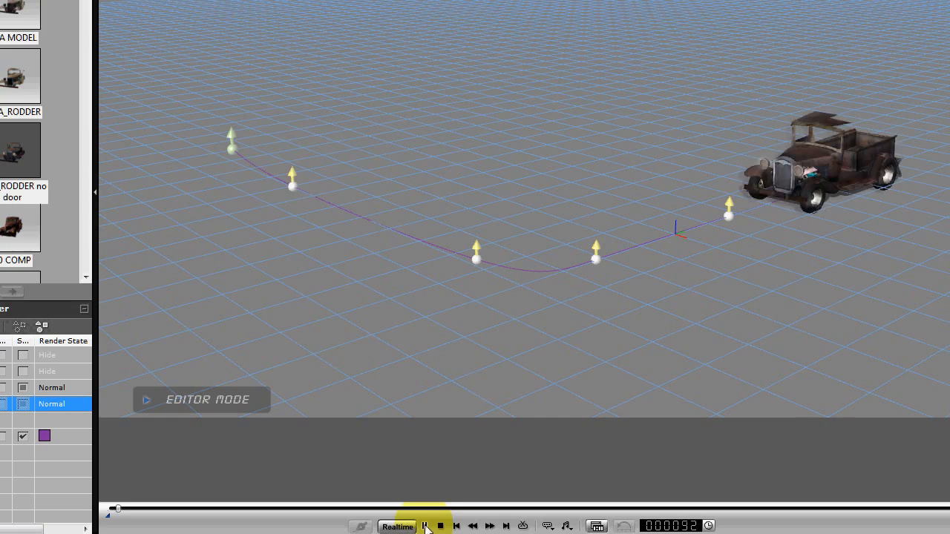
right_click_drag(475, 376, 522, 339)
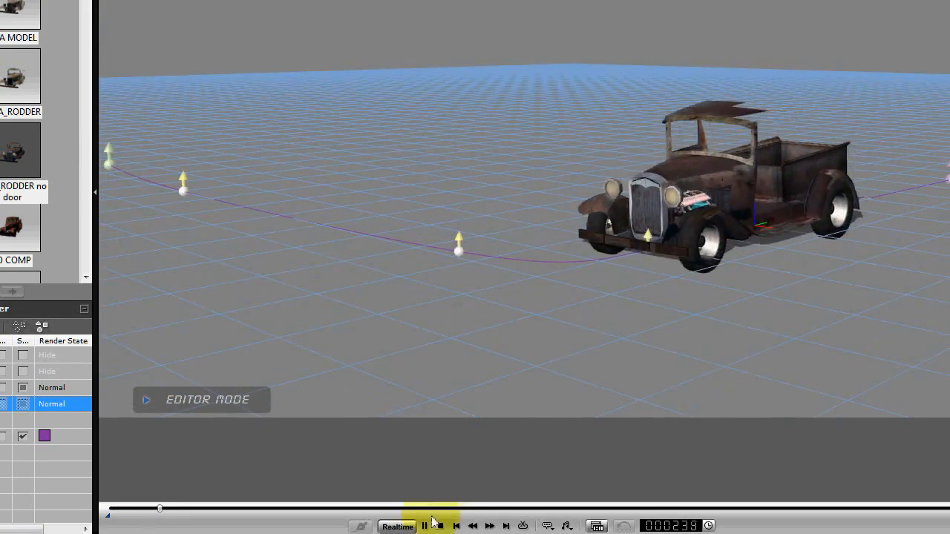
Stop the playback and move the whole motion path slightly upward along the vertical axis.
left_click(439, 523)
right_click_drag(672, 344, 736, 233)
right_click_drag(625, 233, 473, 365)
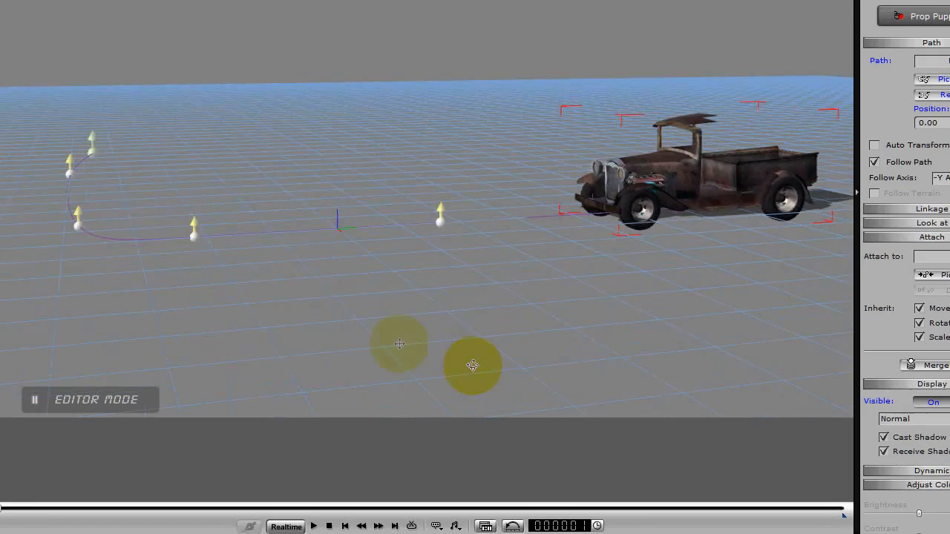
left_click(74, 436)
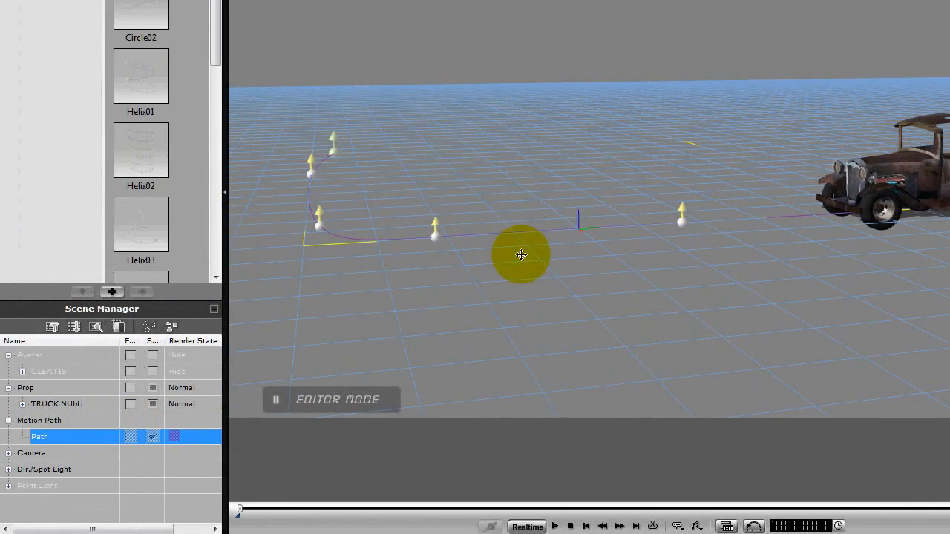
key("w")
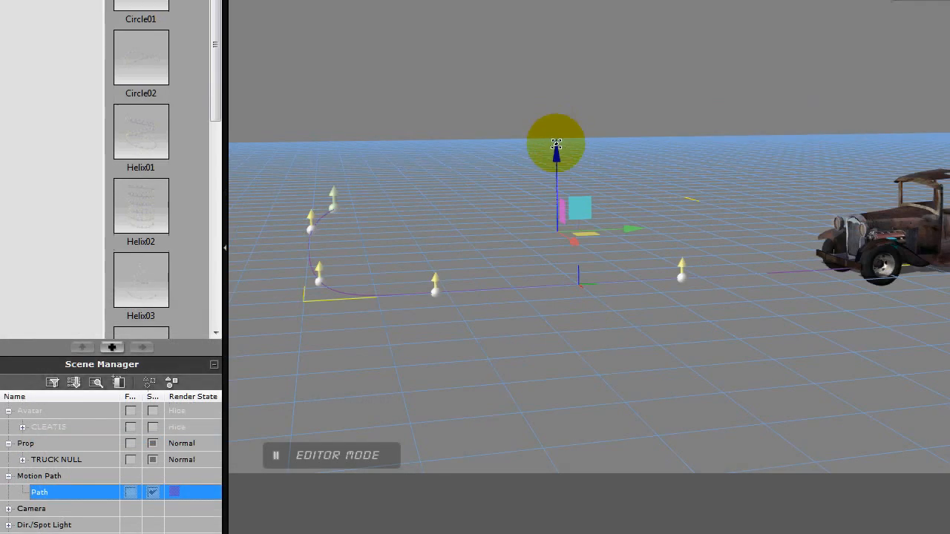
left_click_drag(556, 142, 556, 134)
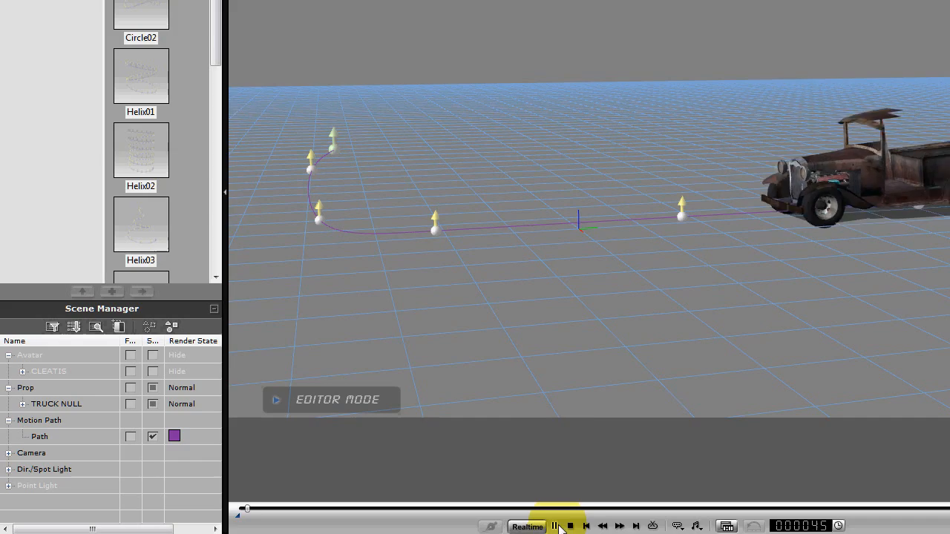
Check the truck driving along the raised path from another angle during playback, and stop the animation.
middle_click_drag(558, 379, 847, 334)
middle_click_drag(680, 334, 586, 314)
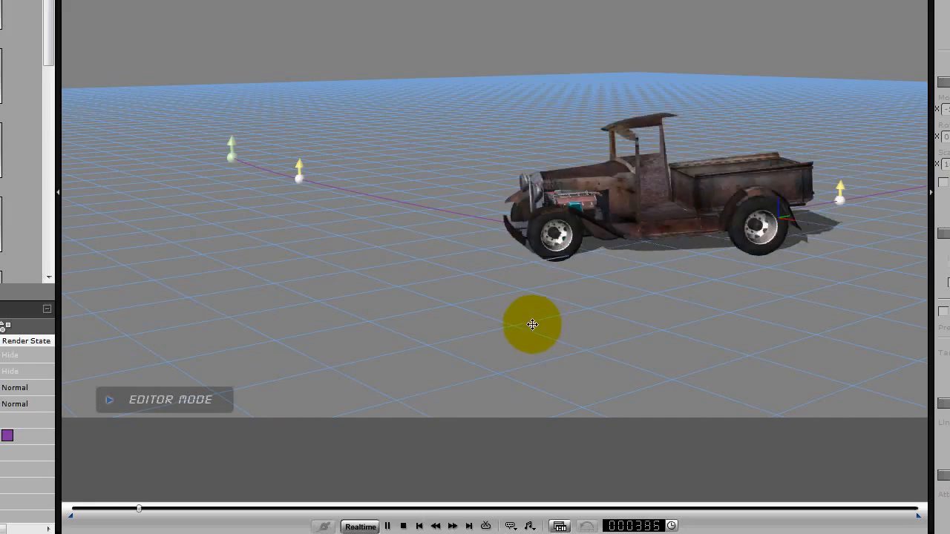
left_click(403, 527)
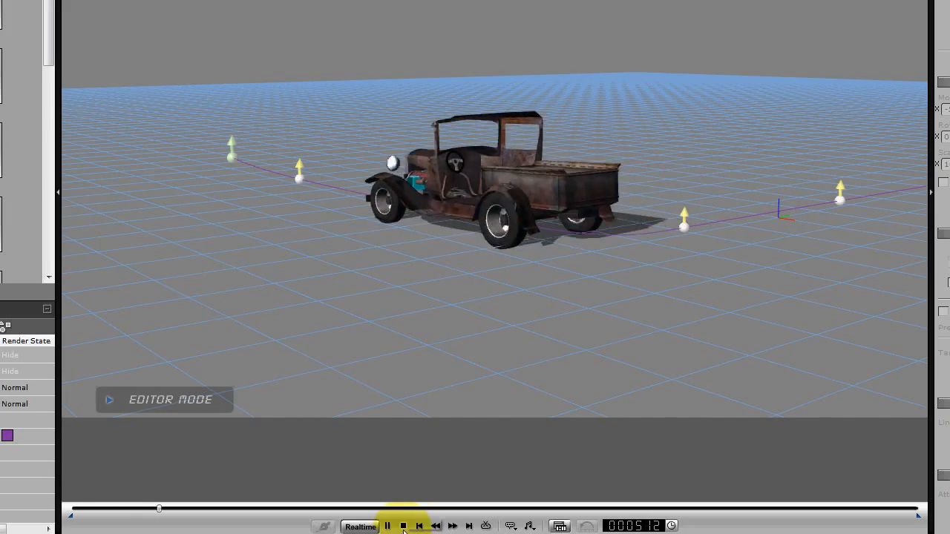